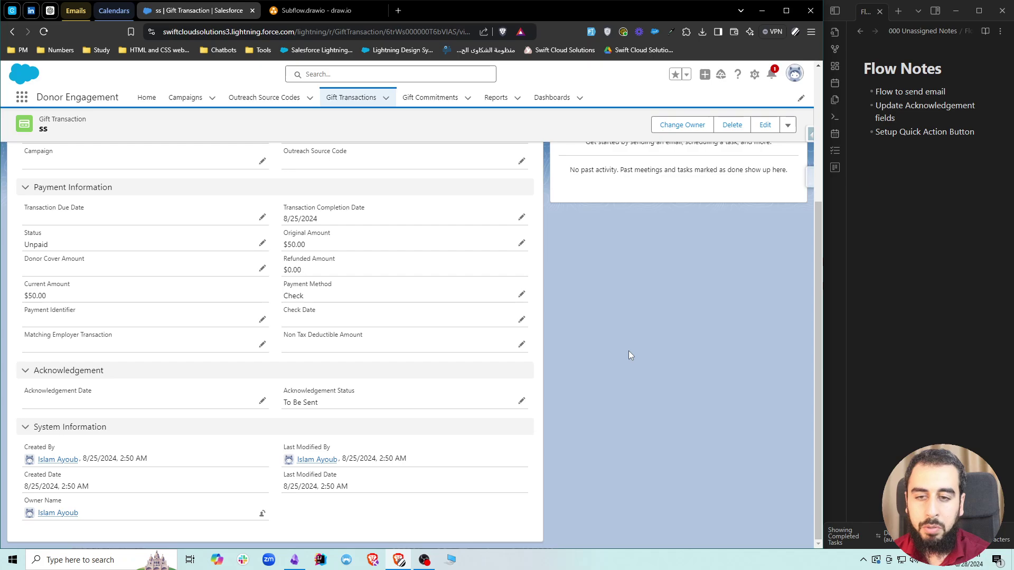
# Examine the Acknowledgement Status options and the Acknowledgement Date field on the gift transaction in edit mode
pyautogui.click(521, 402)
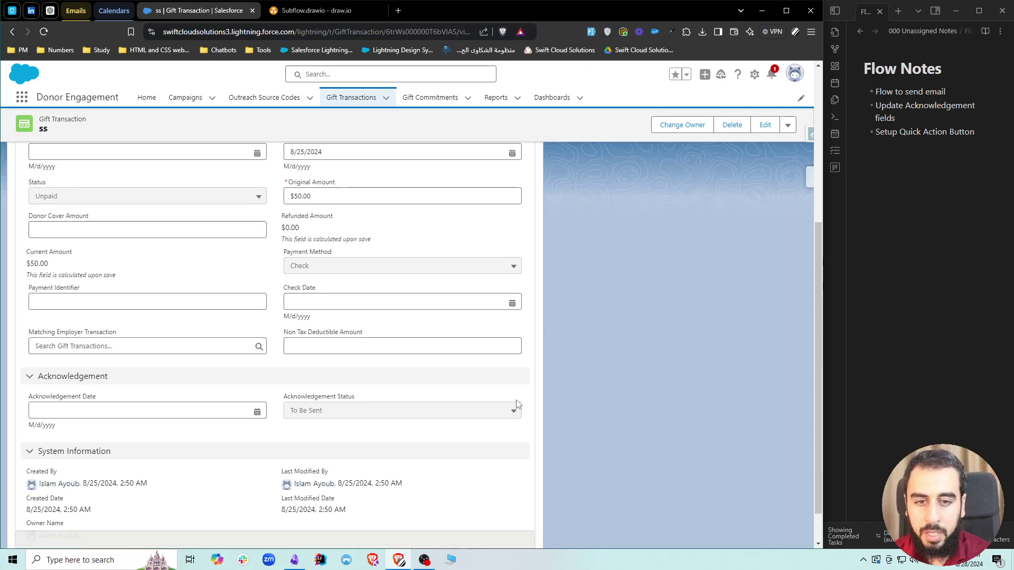
pyautogui.click(337, 410)
pyautogui.click(343, 478)
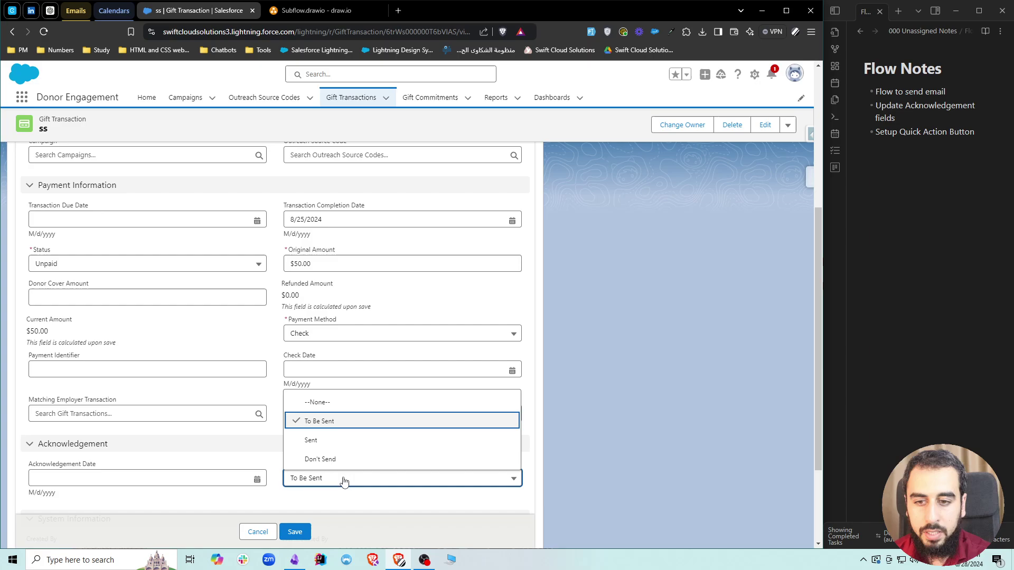
pyautogui.scroll(-1, 342, 478)
pyautogui.click(314, 430)
pyautogui.click(355, 424)
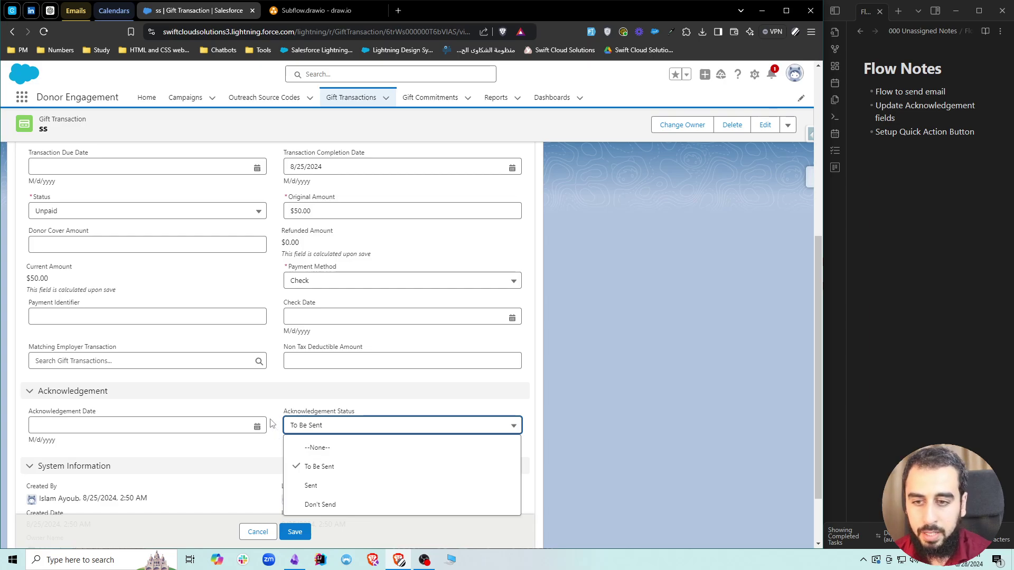
pyautogui.click(272, 423)
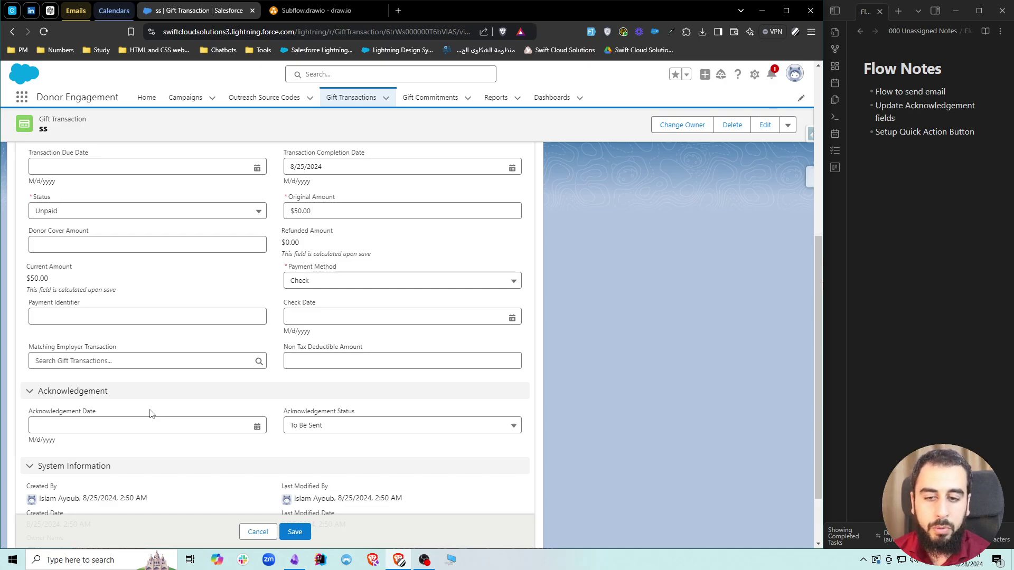
# Review the planned tasks in Flow Notes, and discard the open edit of the gift transaction
pyautogui.click(914, 154)
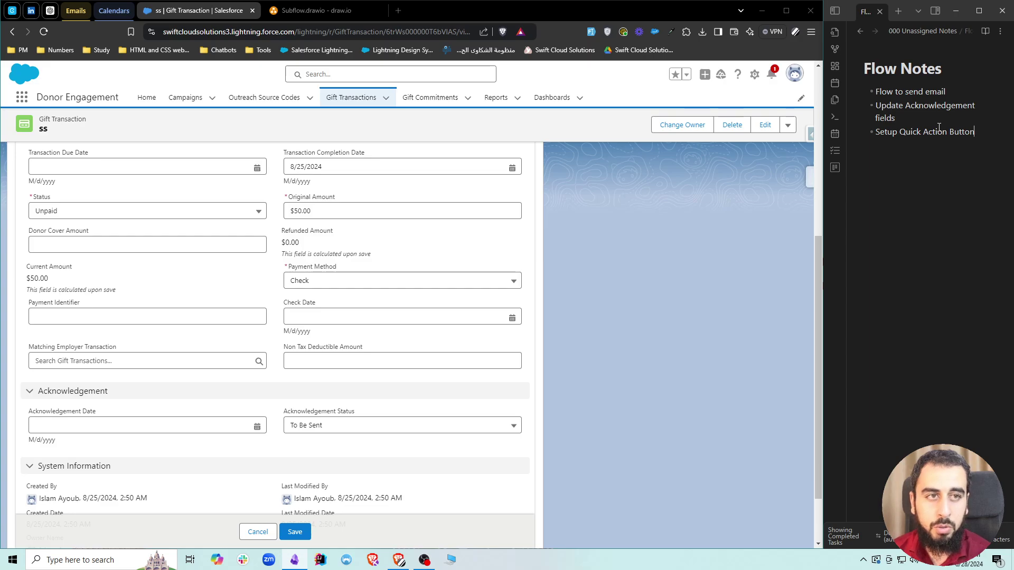
pyautogui.moveTo(902, 121); pyautogui.dragTo(878, 108)
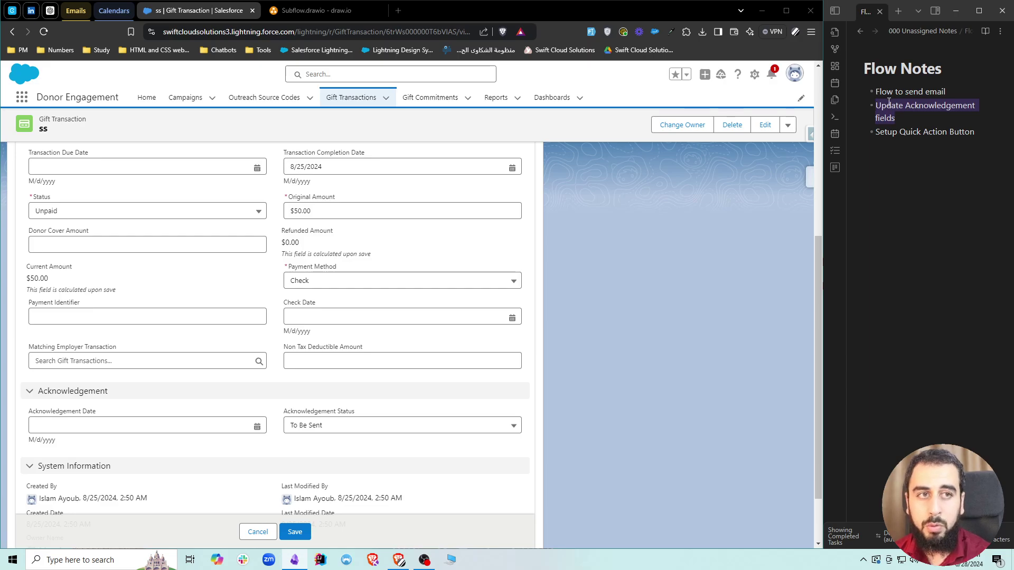
pyautogui.moveTo(875, 92); pyautogui.dragTo(946, 91)
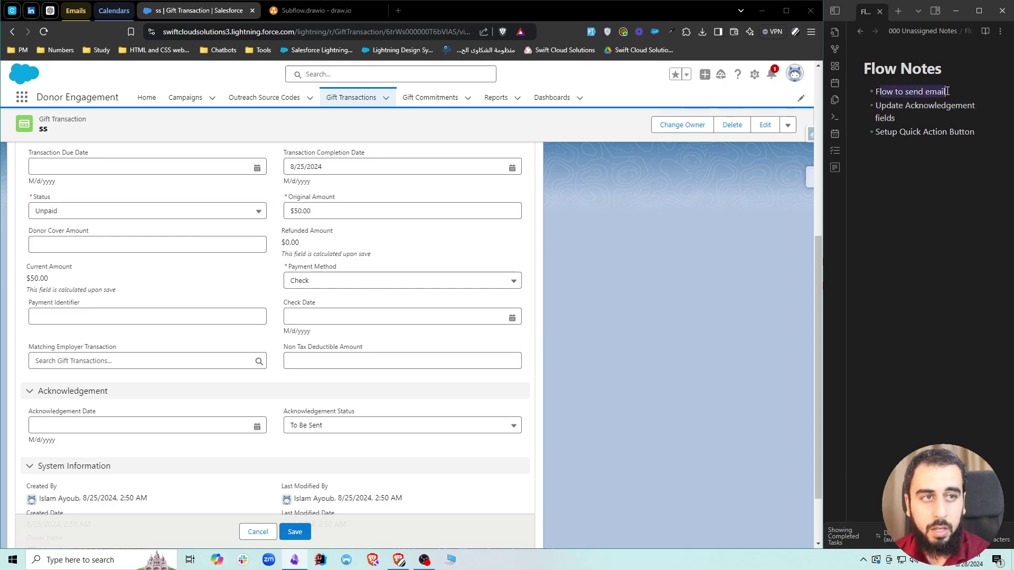
pyautogui.click(937, 131)
pyautogui.scroll(6, 694, 210)
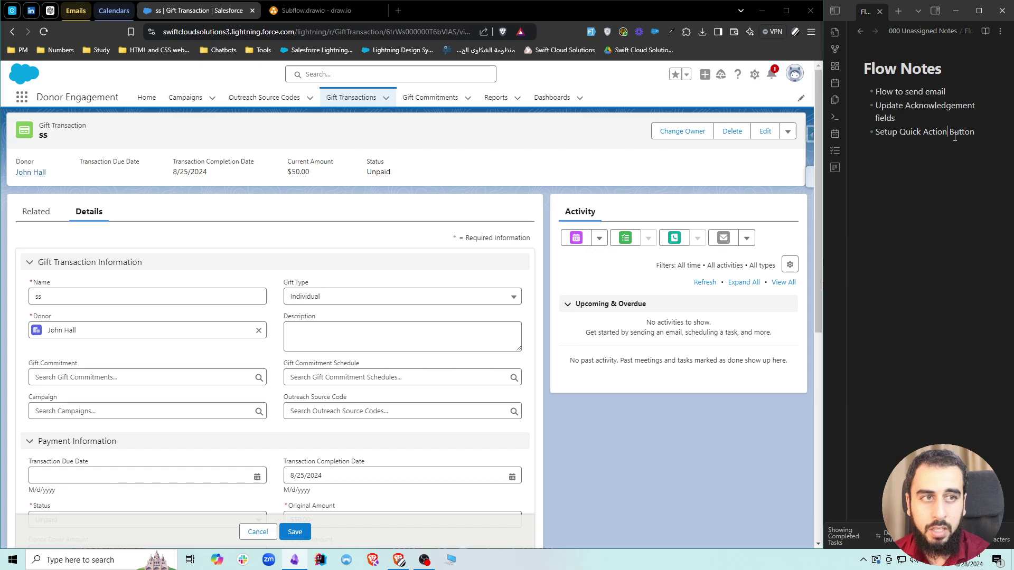
pyautogui.click(262, 532)
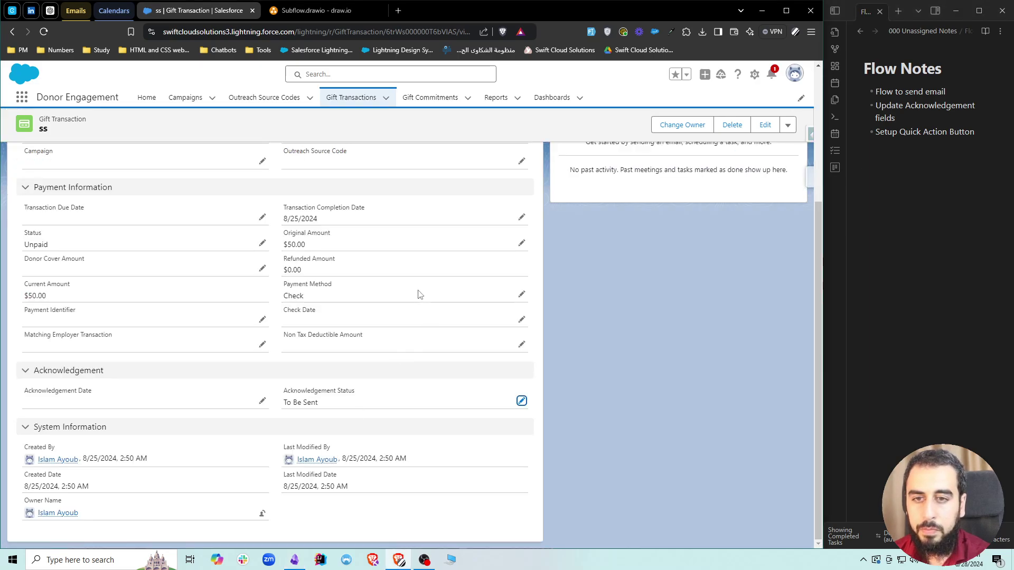
# Open Salesforce Setup and filter its navigation for "flows"
pyautogui.scroll(4, 418, 294)
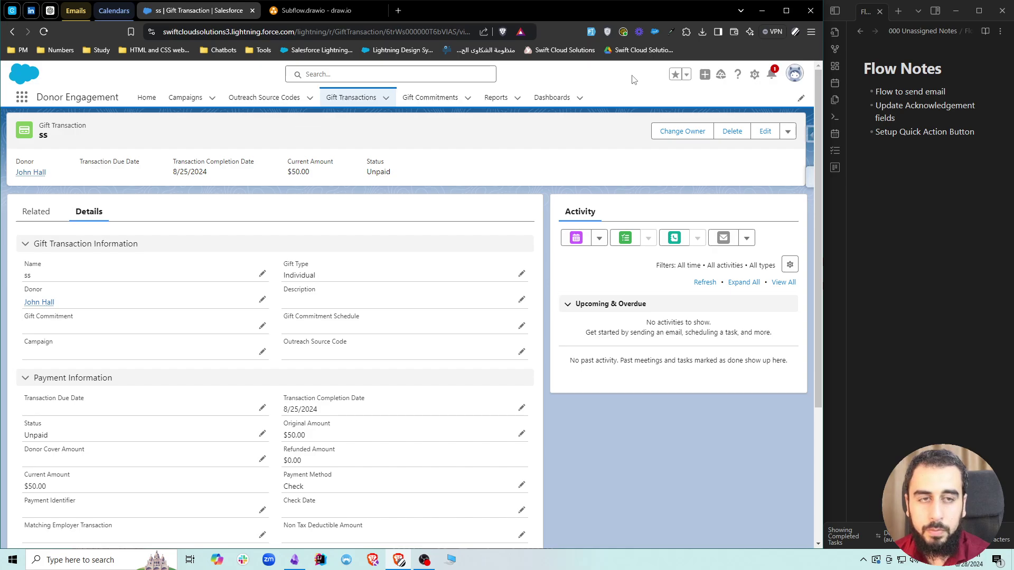
pyautogui.click(754, 74)
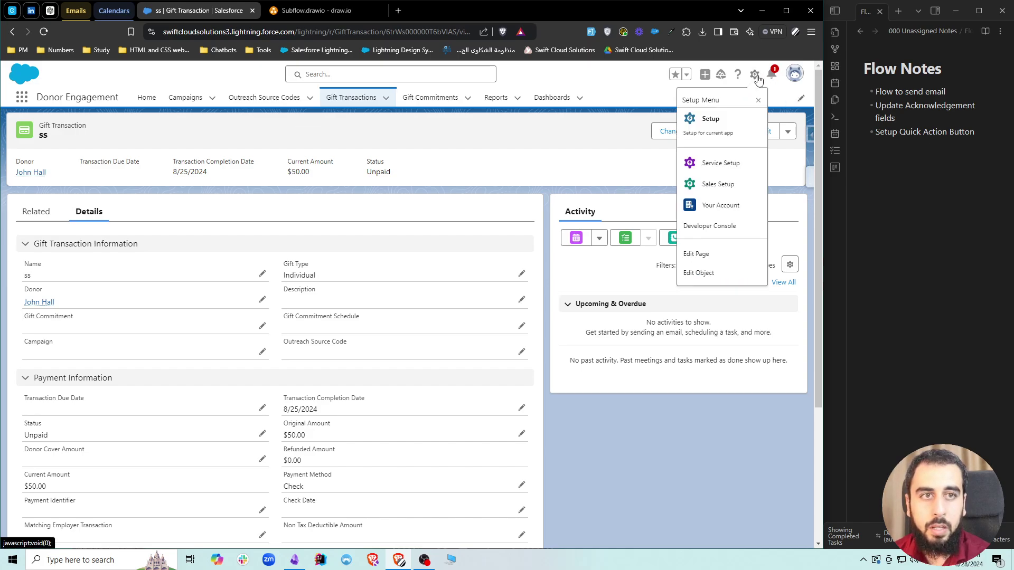
pyautogui.click(710, 121)
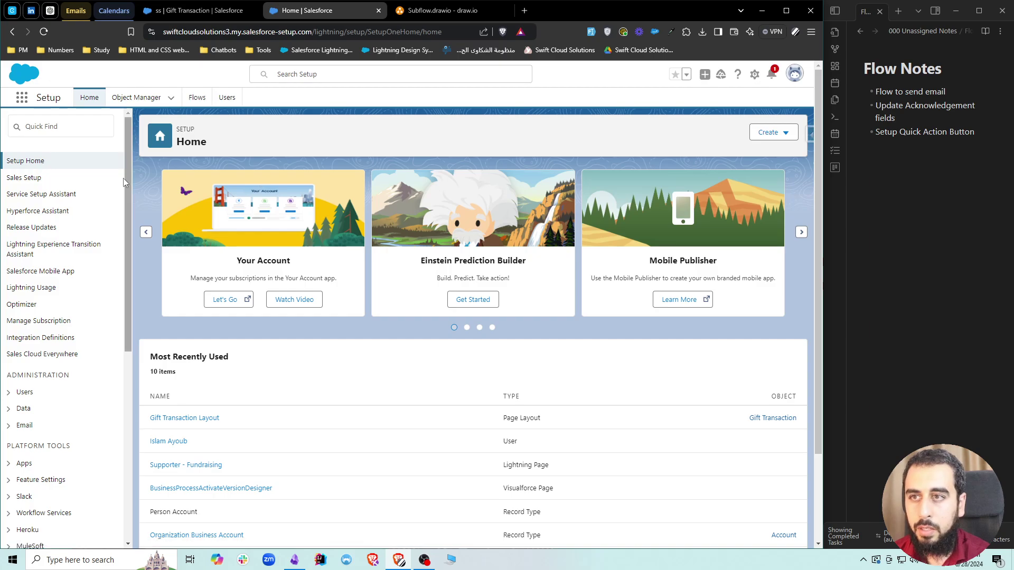
pyautogui.click(60, 126)
pyautogui.write('flows')
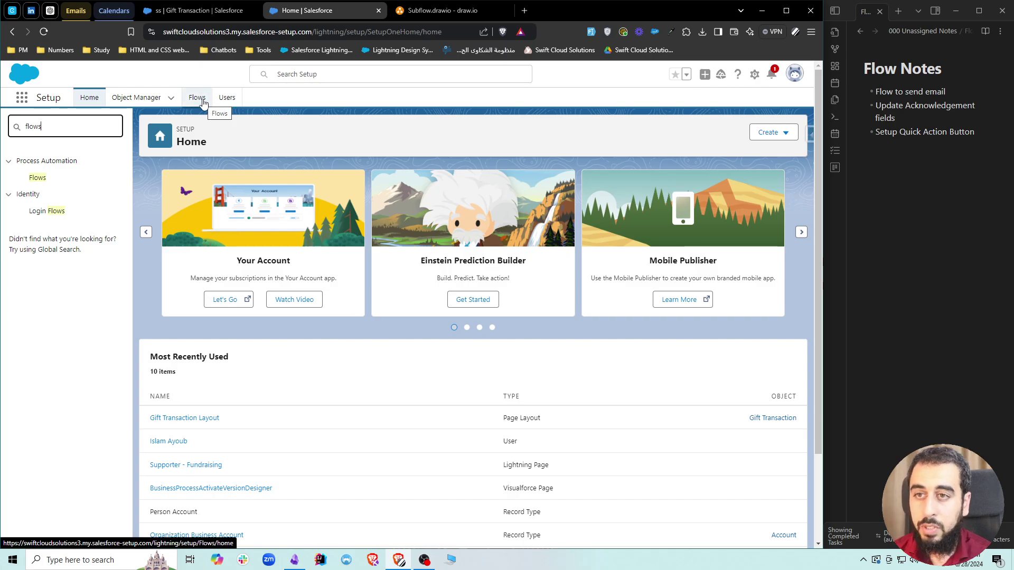
# Look up the Why Salesforce extension in the Chrome Web Store, and return to Salesforce Setup
pyautogui.click(525, 13)
pyautogui.write('wh')
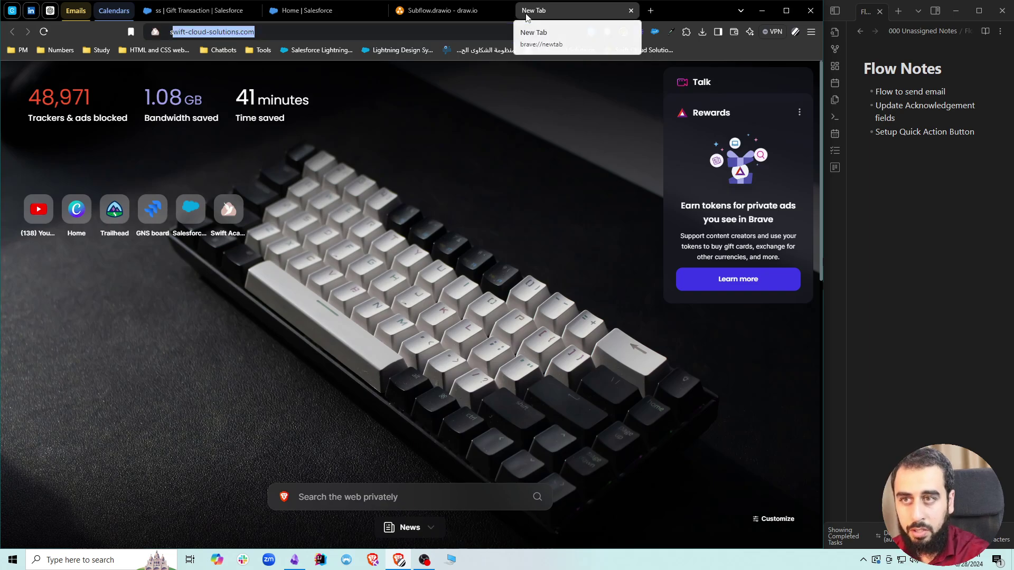
pyautogui.write('y sale')
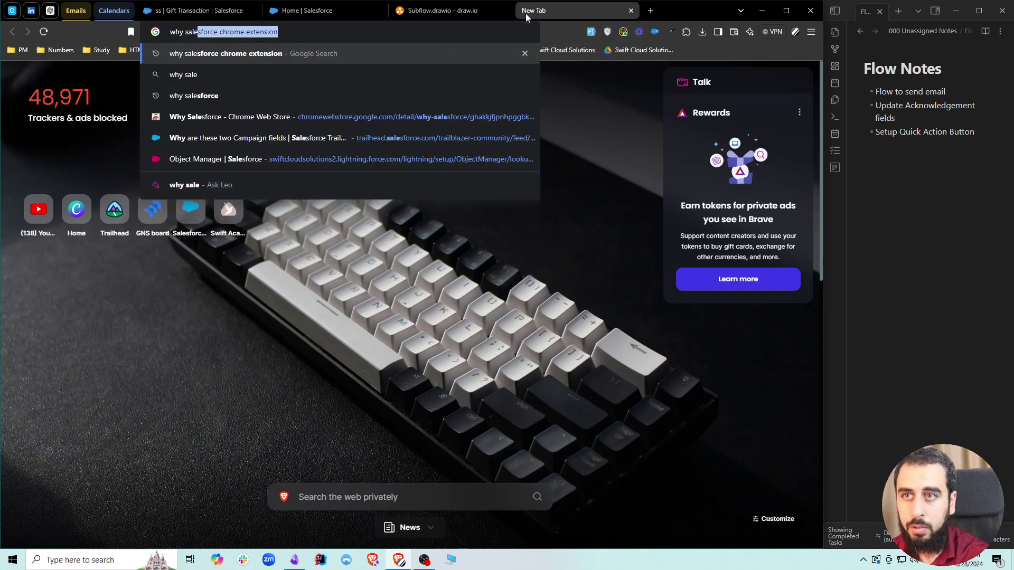
pyautogui.click(270, 117)
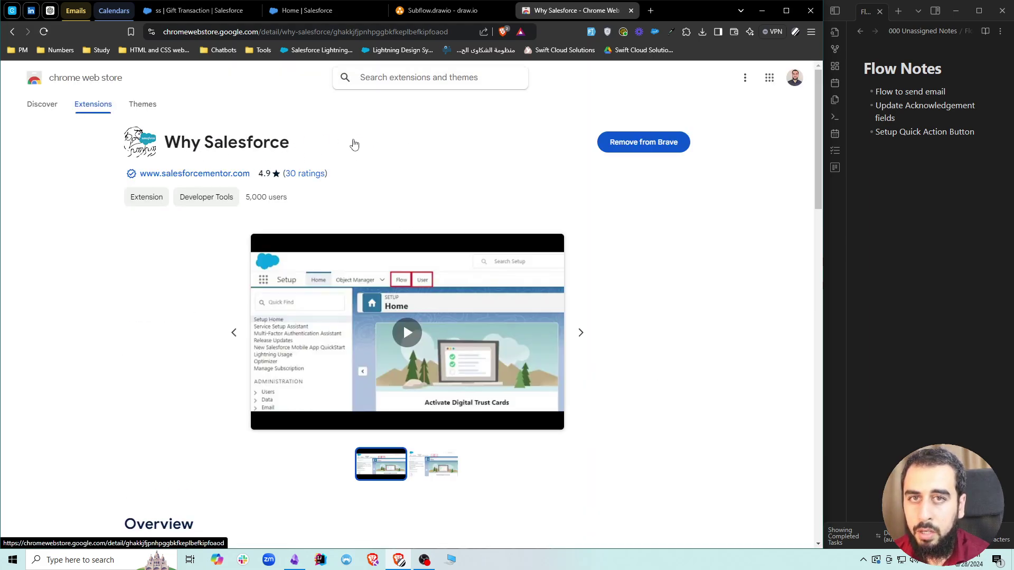
pyautogui.click(294, 11)
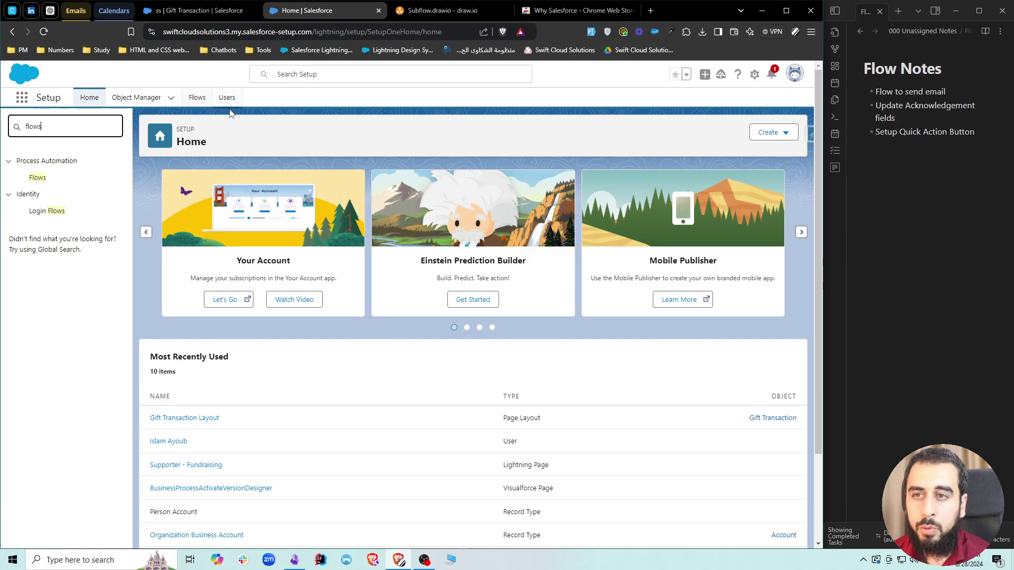
# Open the list of flows and create a new Screen Flow from scratch
pyautogui.click(197, 97)
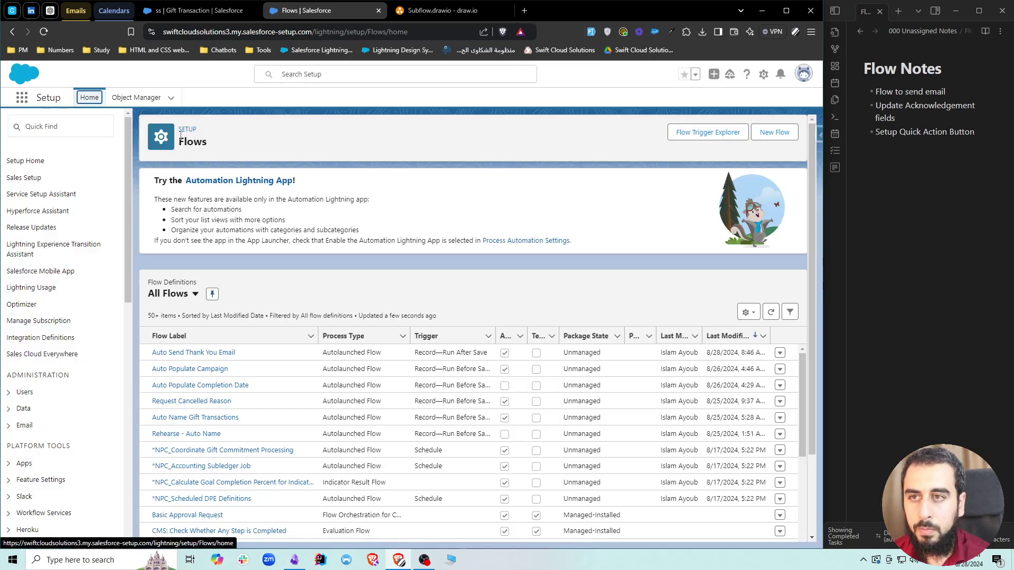
pyautogui.click(787, 133)
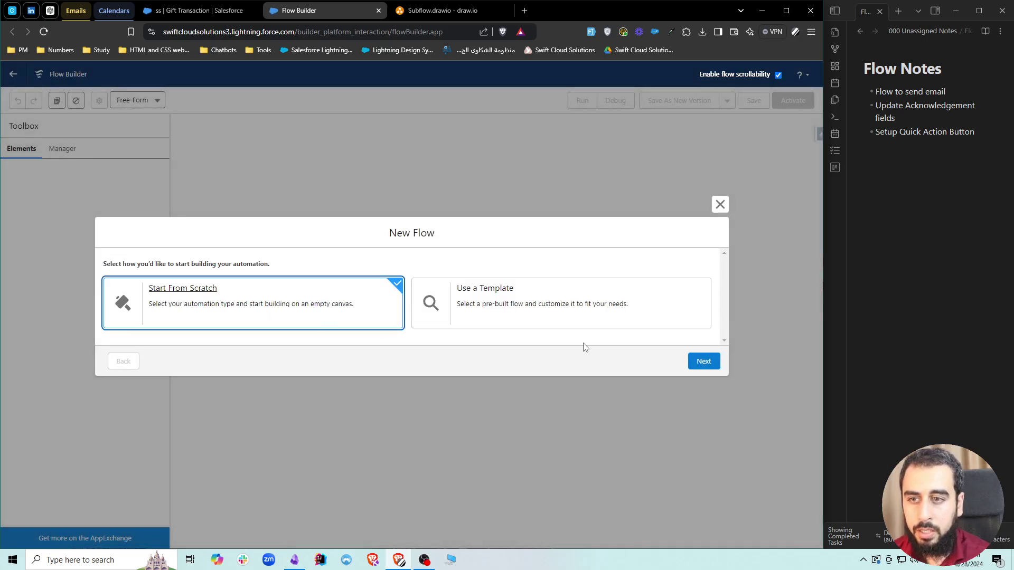
pyautogui.click(710, 362)
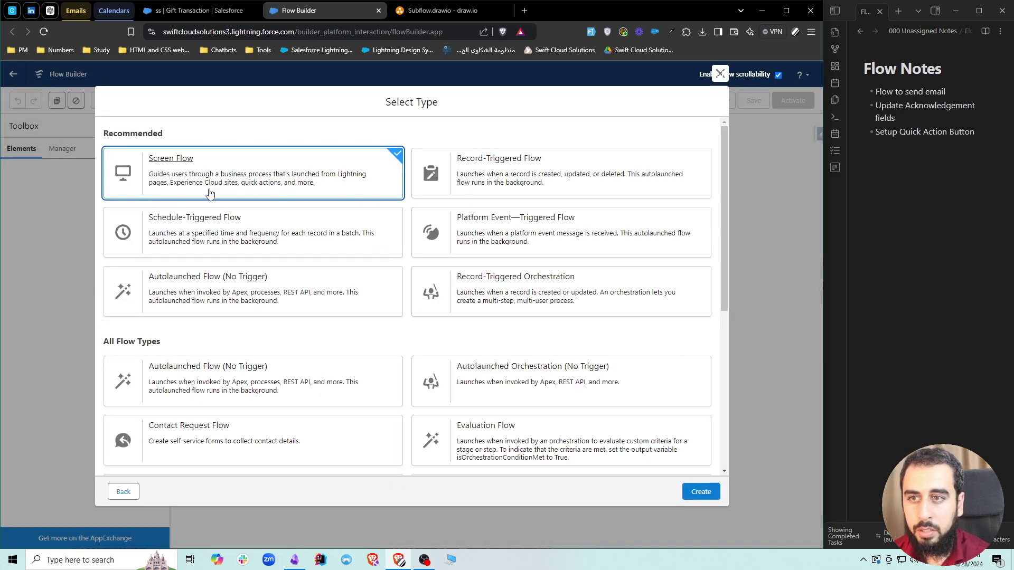
pyautogui.click(701, 491)
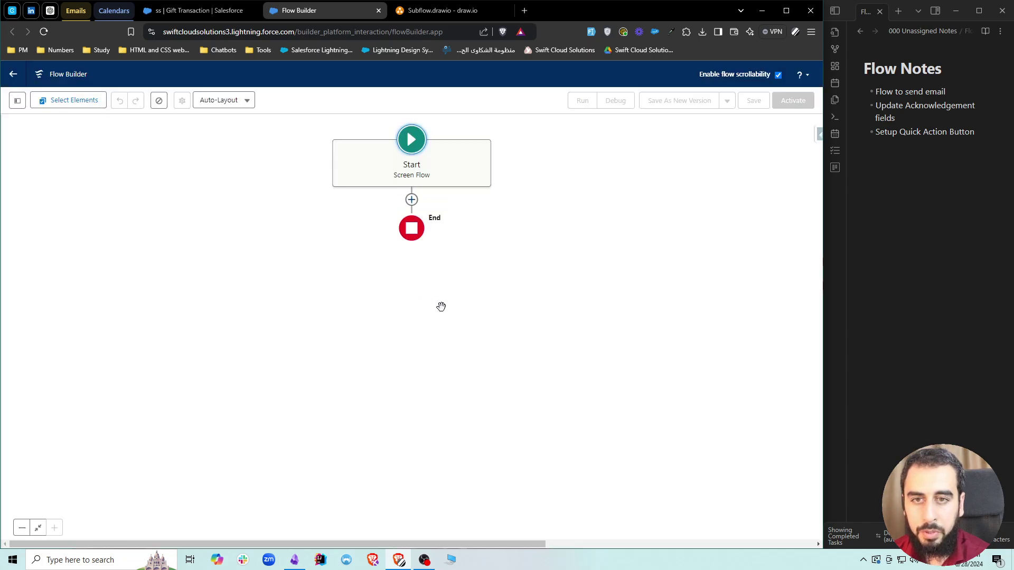
# Highlight the record ID in the gift transaction's URL, and return to the new flow
pyautogui.click(202, 12)
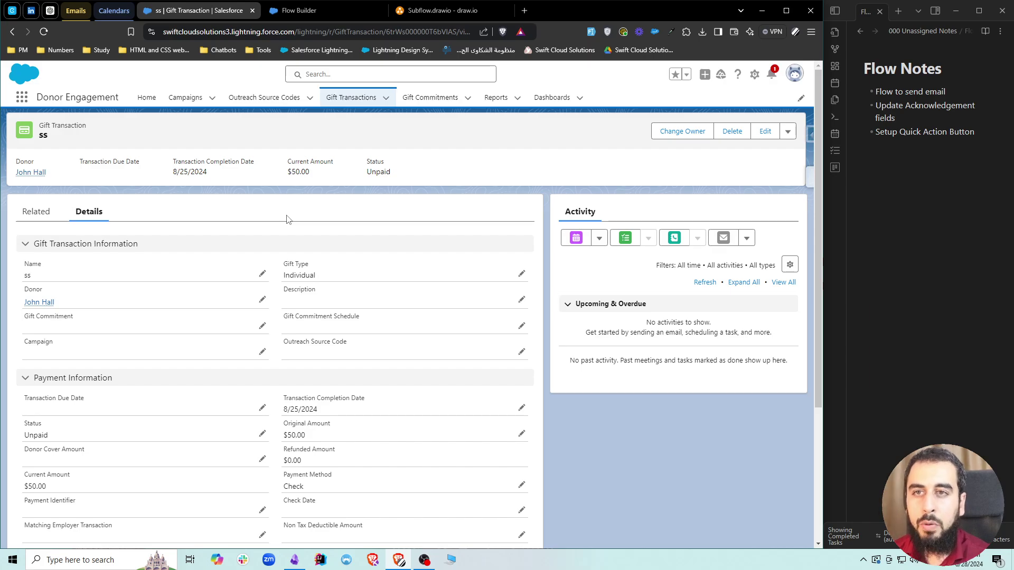
pyautogui.doubleClick(430, 33)
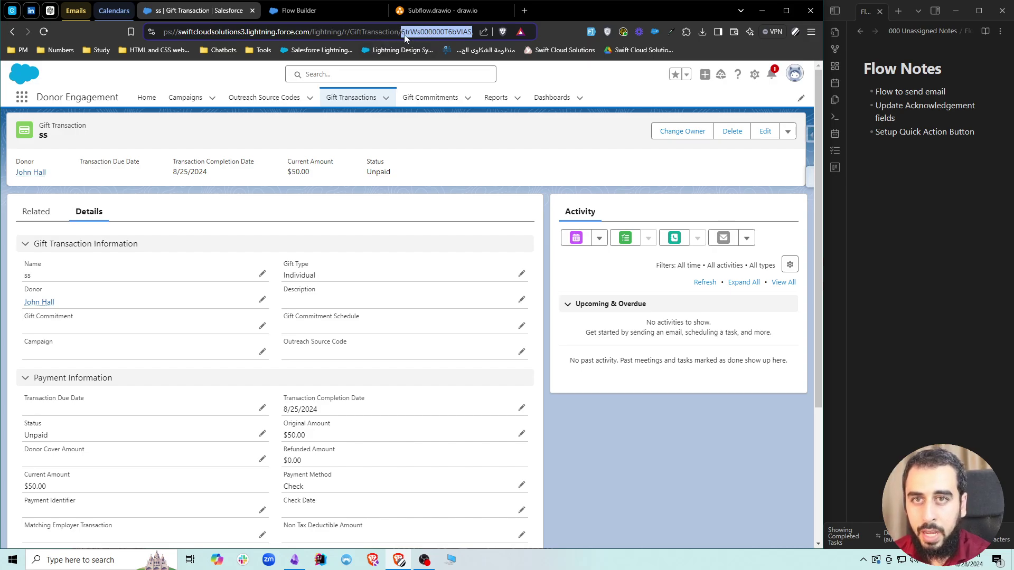
pyautogui.click(326, 14)
# Start a new Variable resource in the flow with the API name recordId
pyautogui.click(17, 100)
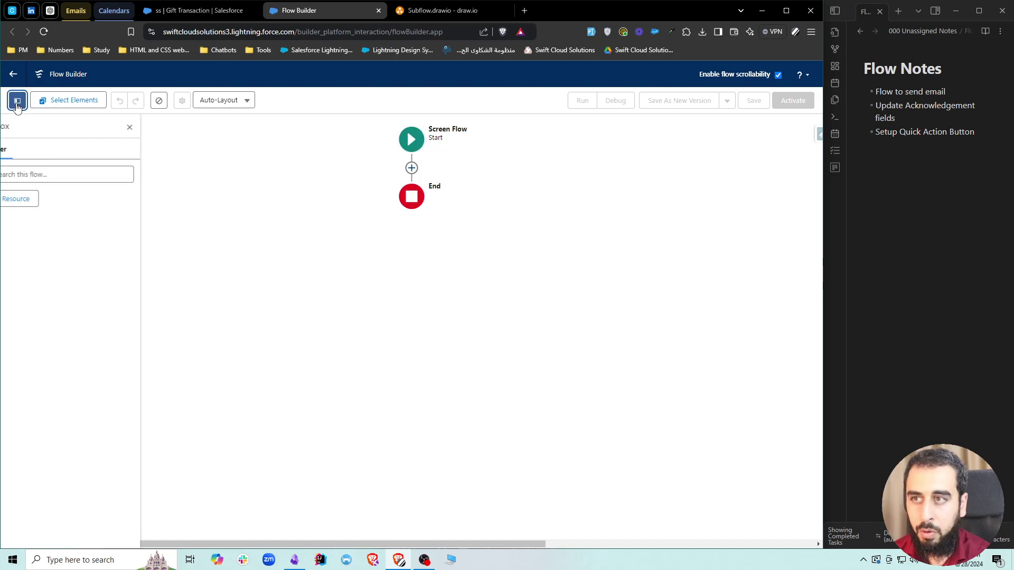
pyautogui.click(60, 209)
pyautogui.click(272, 260)
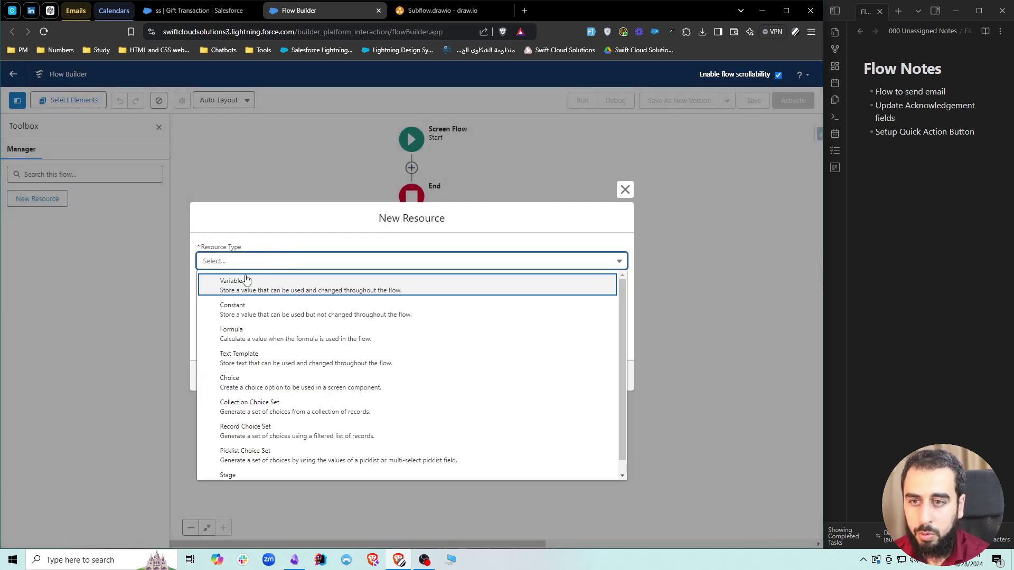
pyautogui.click(238, 278)
pyautogui.click(237, 281)
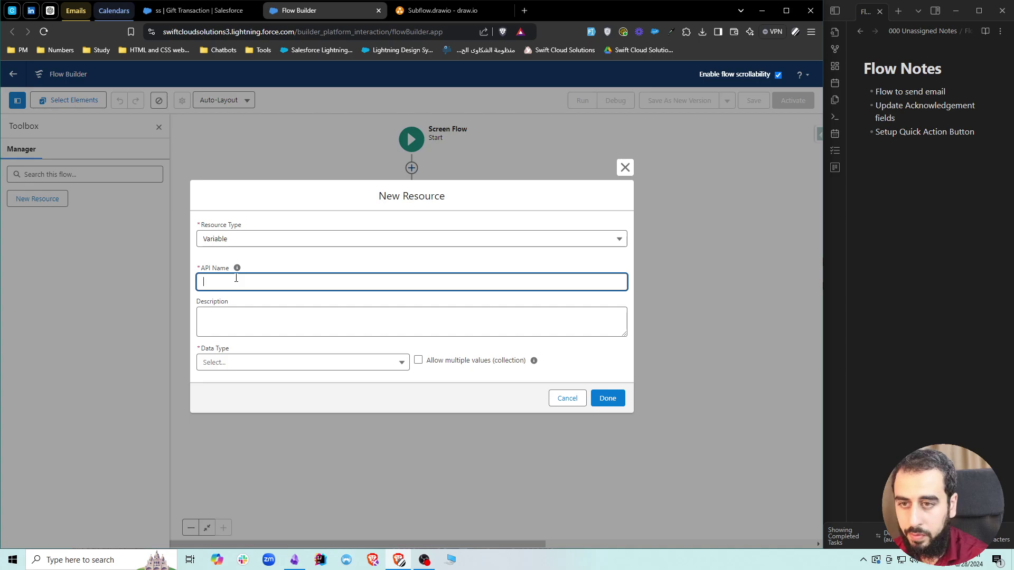
pyautogui.write('recordId')
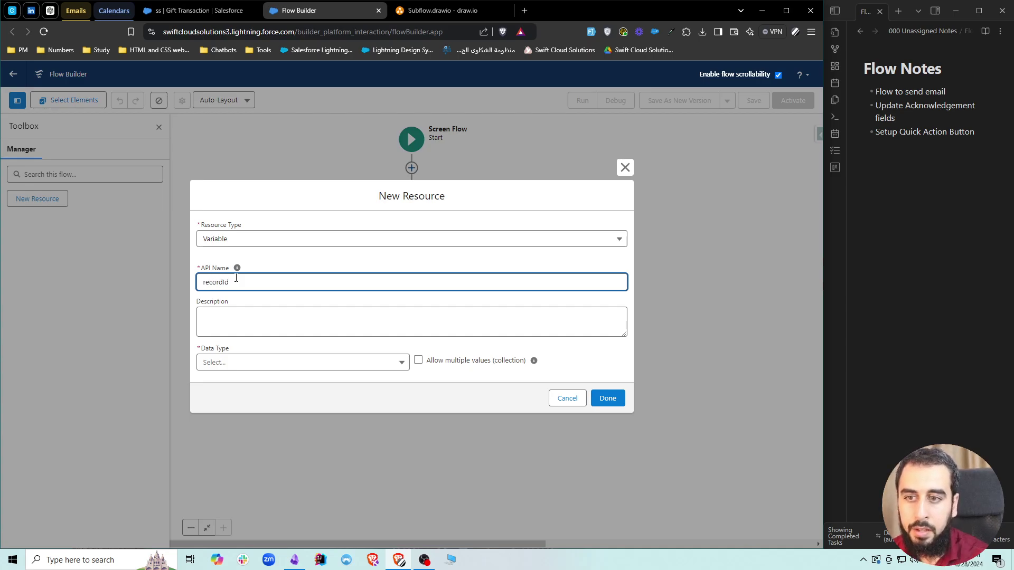
pyautogui.click(268, 272)
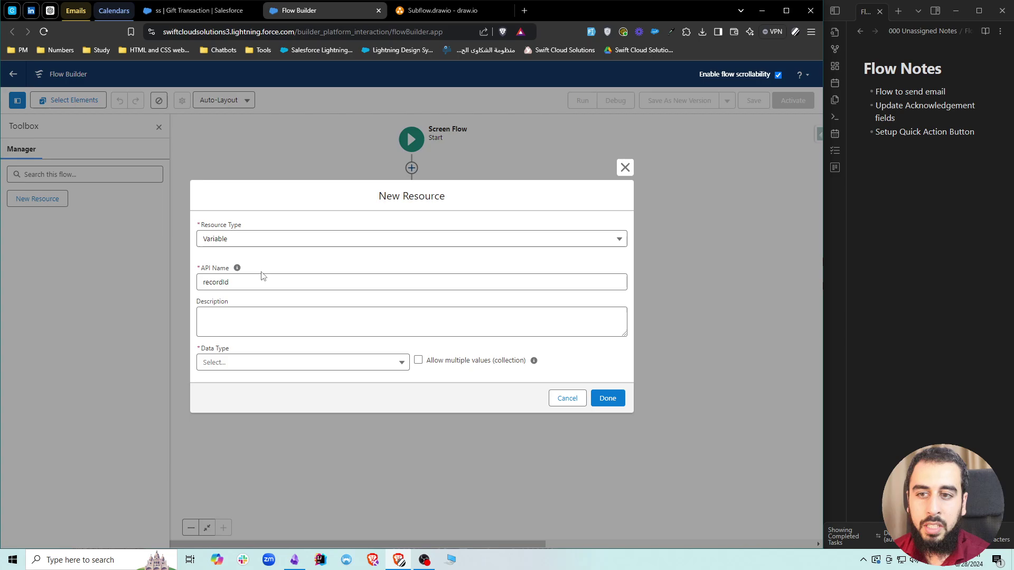
# Set the recordId variable's data type to Text, make it available for input, and finish creating it
pyautogui.click(252, 365)
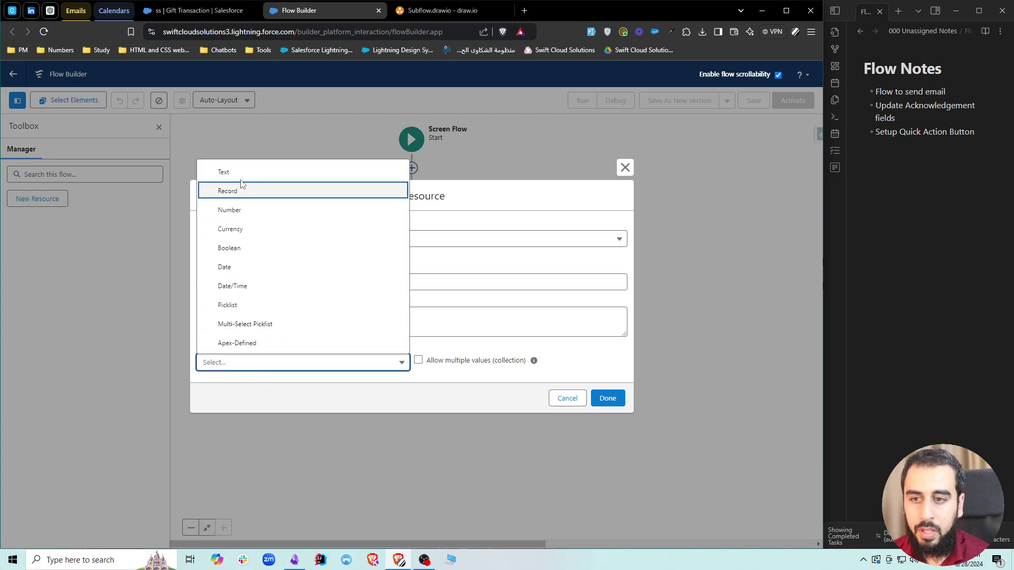
pyautogui.click(243, 177)
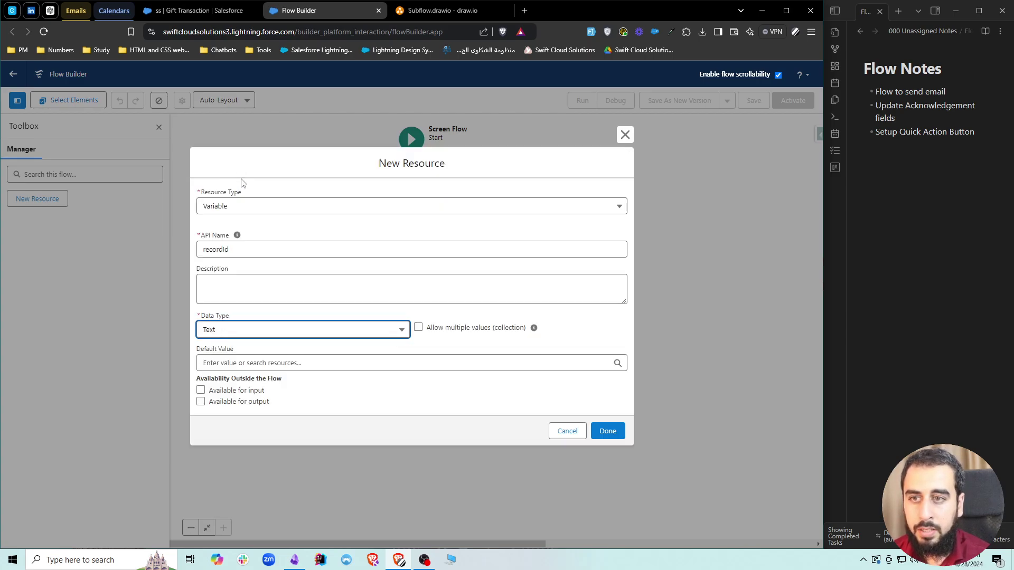
pyautogui.click(200, 391)
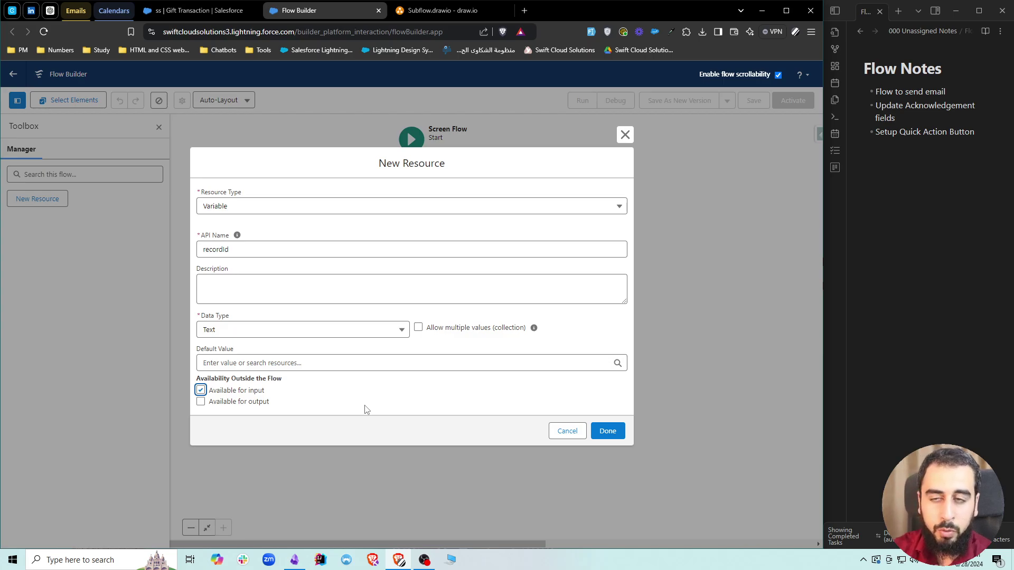
pyautogui.click(484, 394)
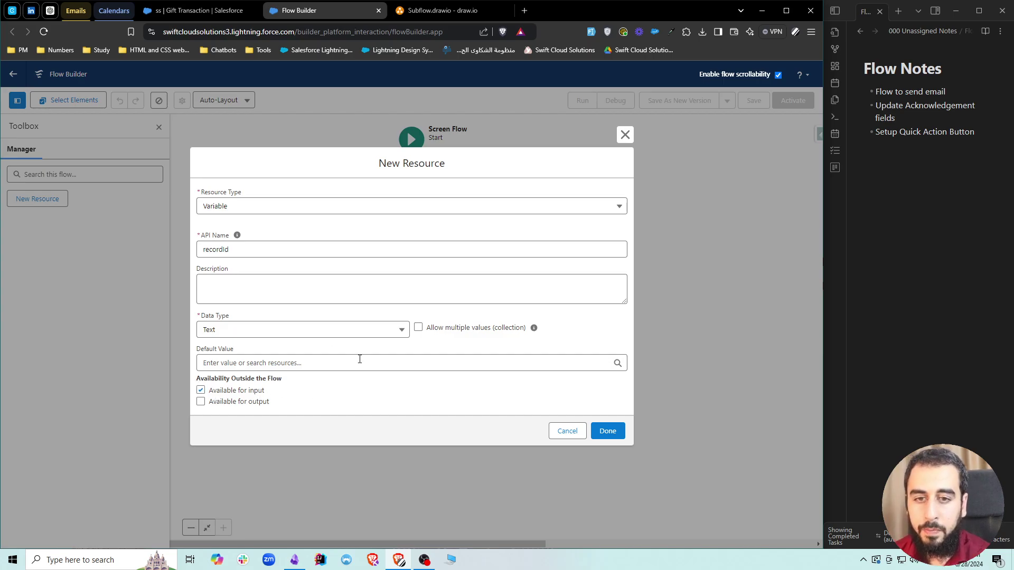
pyautogui.click(607, 431)
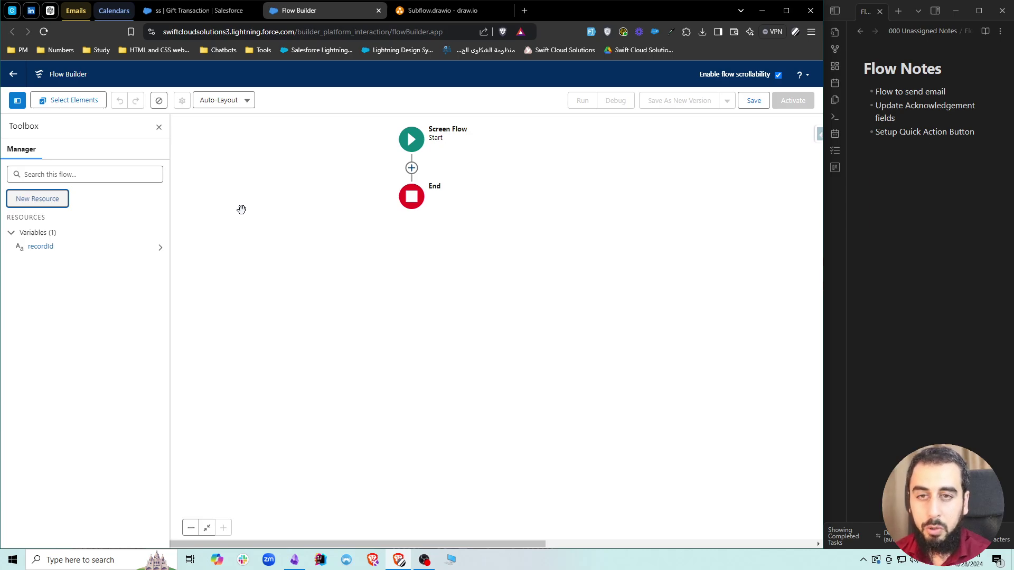
# Check the gift transaction record's page again, and return to the flow
pyautogui.click(187, 12)
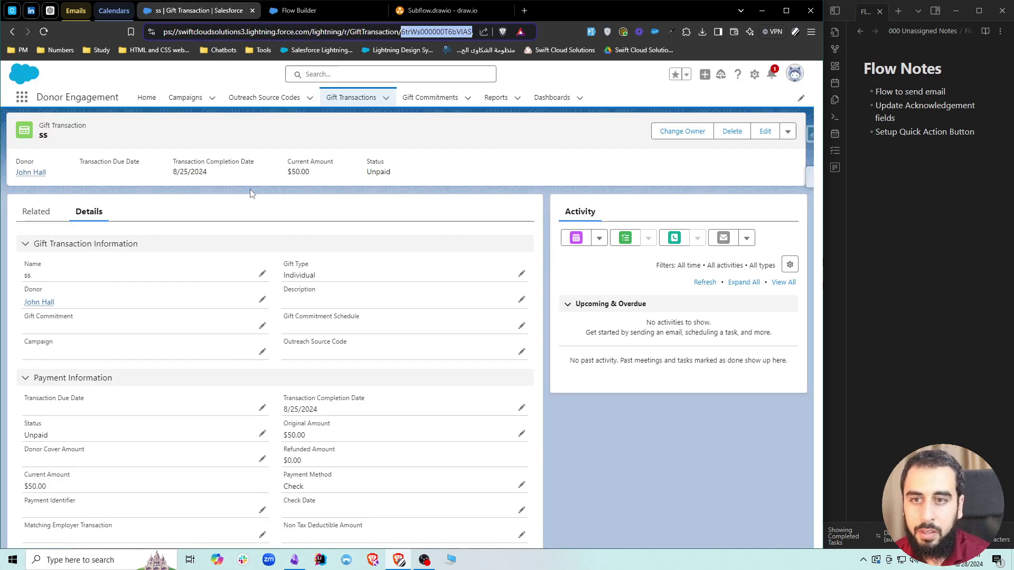
pyautogui.click(322, 11)
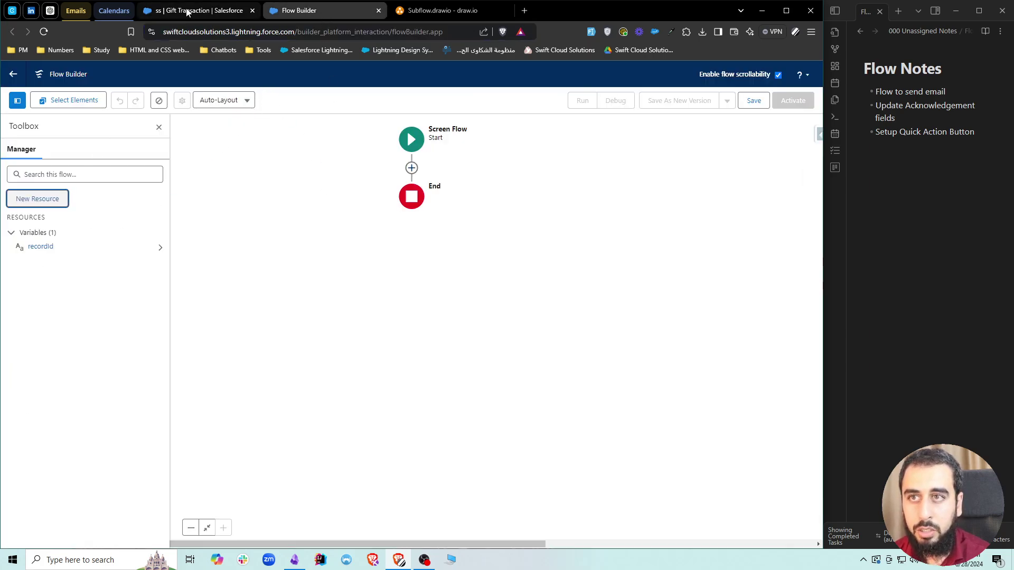
# Add a Get Records element labelled Get Gift Transaction directly after the flow's start
pyautogui.click(186, 10)
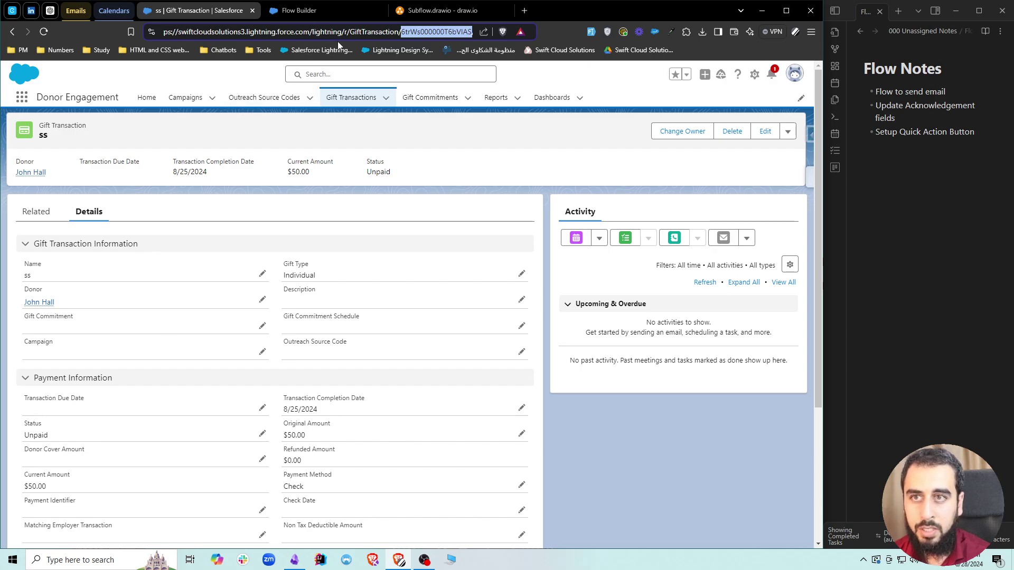
pyautogui.click(354, 5)
pyautogui.click(412, 168)
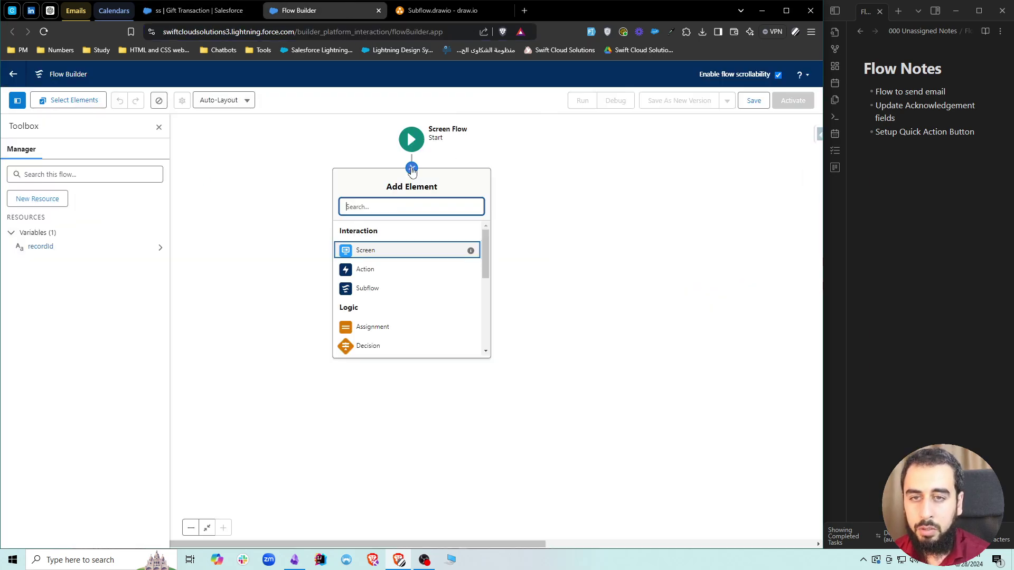
pyautogui.write('get')
pyautogui.click(364, 229)
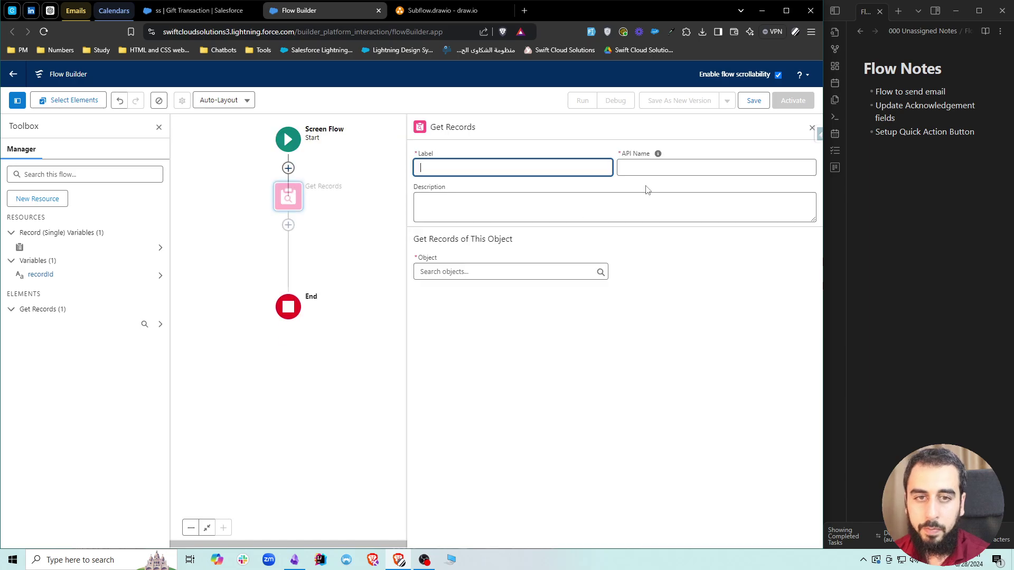
pyautogui.write('Get Gi')
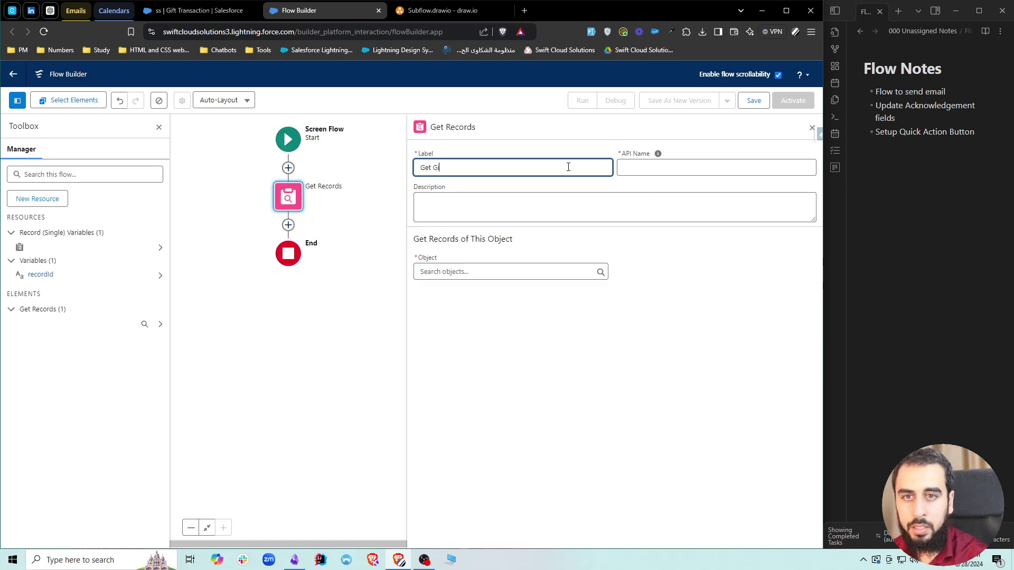
pyautogui.write('ft Transacti')
pyautogui.write('on')
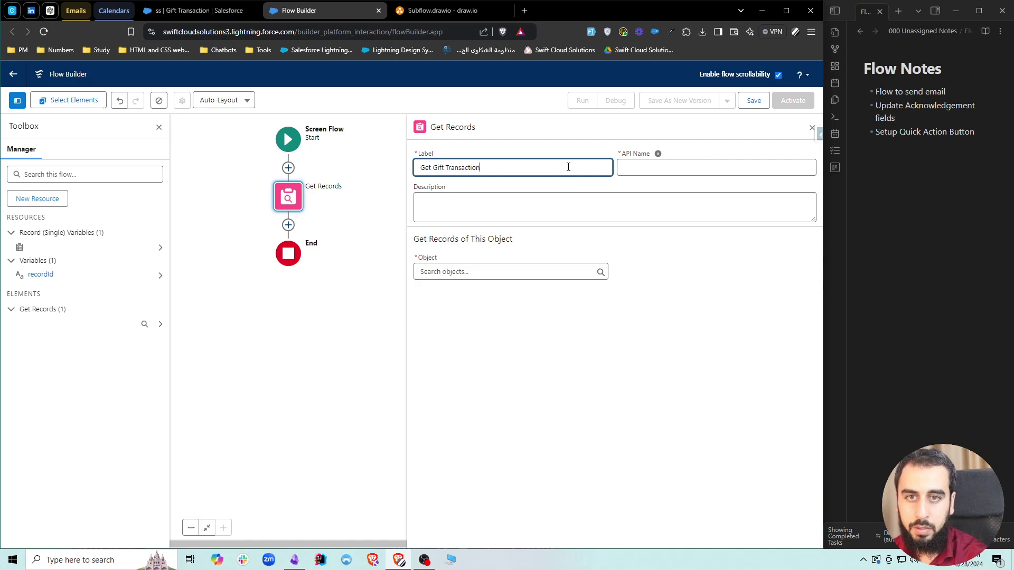
# Set Gift Transaction as the object whose records the Get Gift Transaction element retrieves
pyautogui.click(502, 276)
pyautogui.write('gift tran')
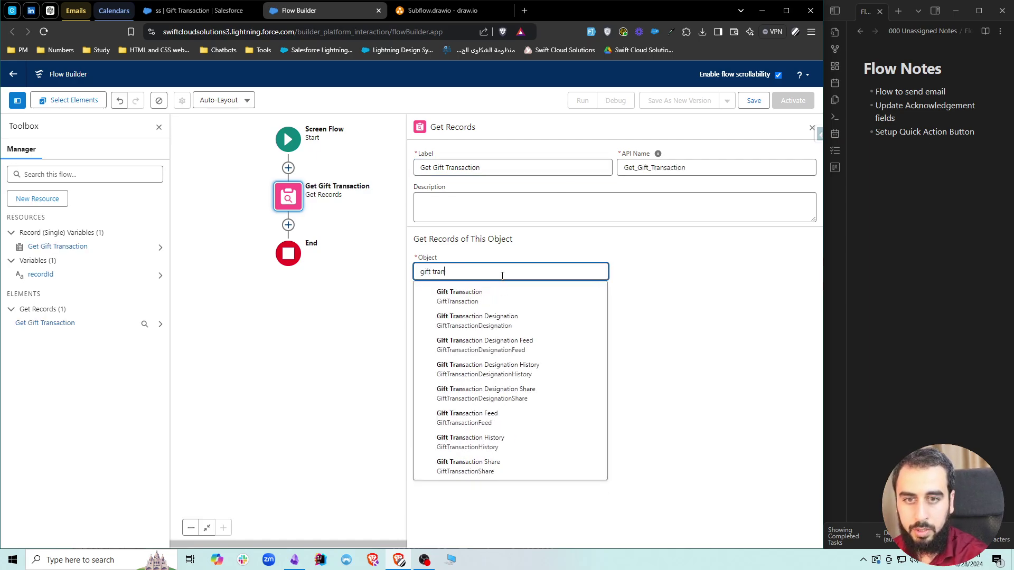
pyautogui.click(464, 296)
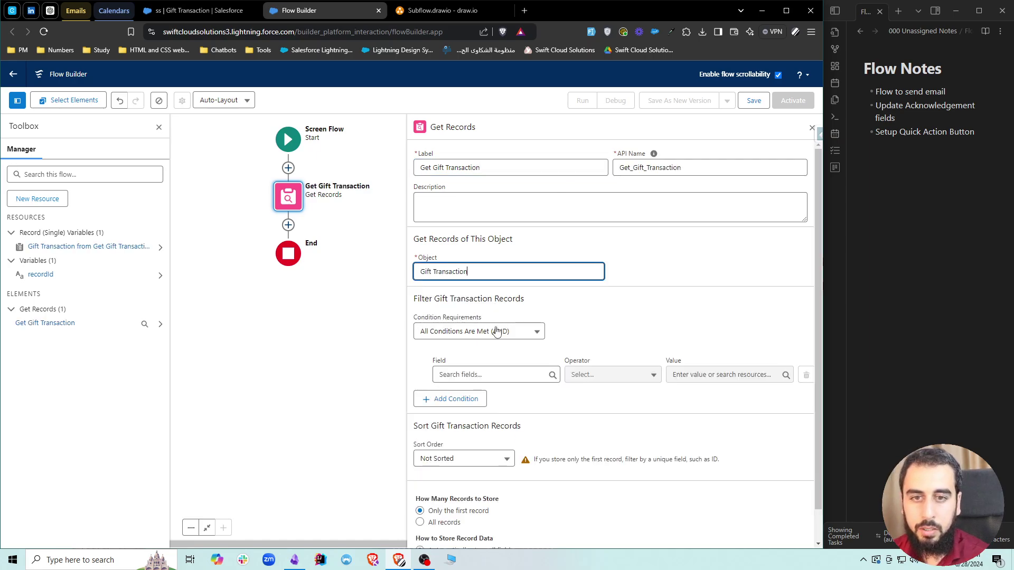
# Filter the Gift Transaction records with the condition that Id equals the recordId variable
pyautogui.click(486, 373)
pyautogui.write('record')
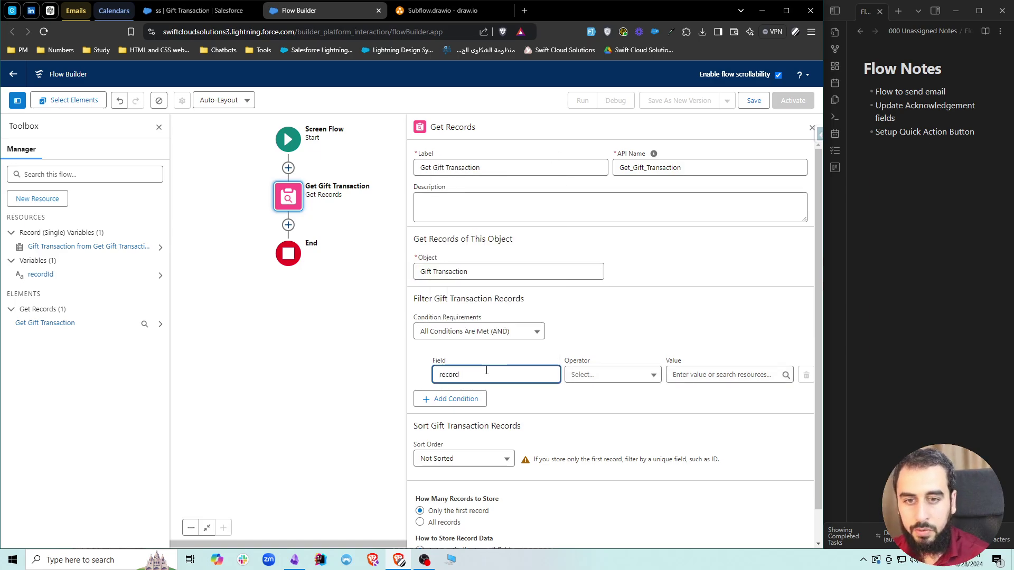
pyautogui.hotkey('ctrl', 'a')
pyautogui.write('gift tran')
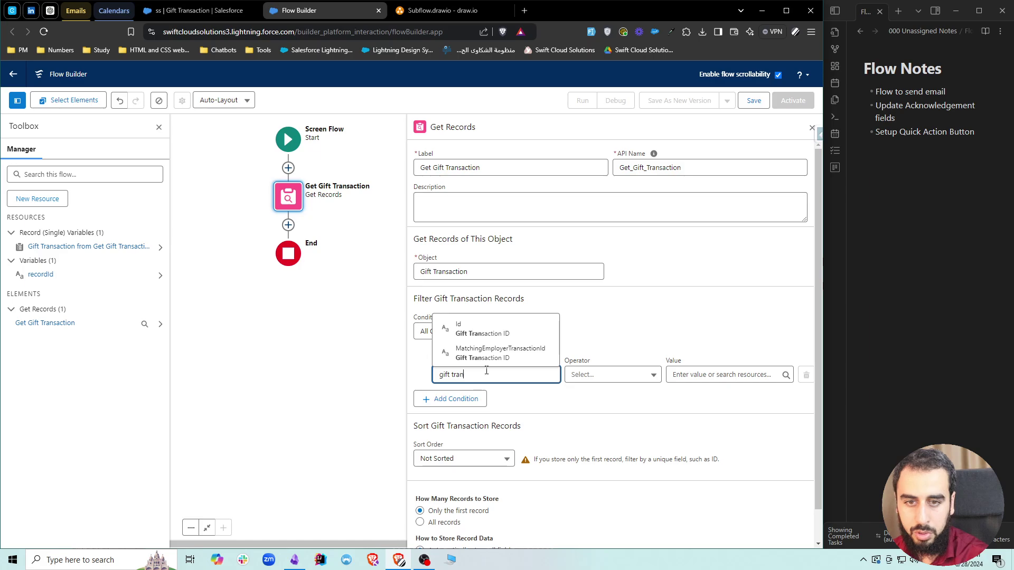
pyautogui.click(475, 328)
pyautogui.click(686, 375)
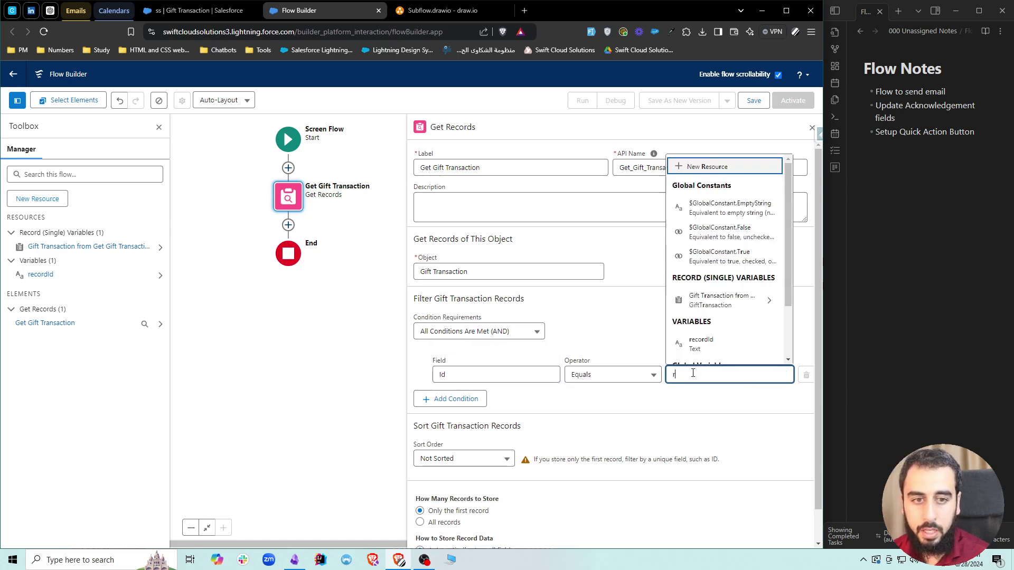
pyautogui.write('rec')
pyautogui.click(704, 354)
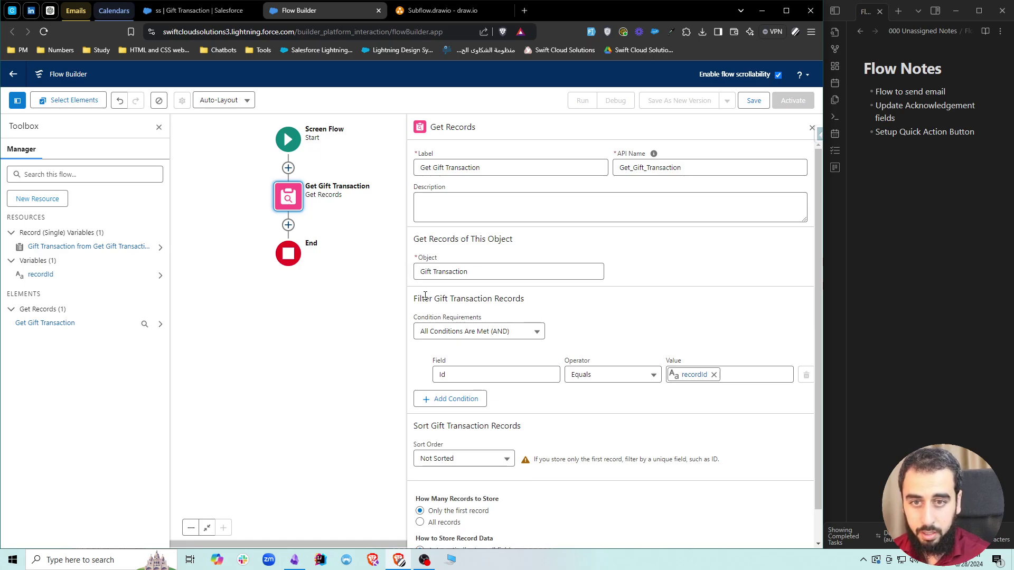
# Compare the Id filter condition with the record ID in the gift transaction's URL, and return to the flow
pyautogui.click(446, 375)
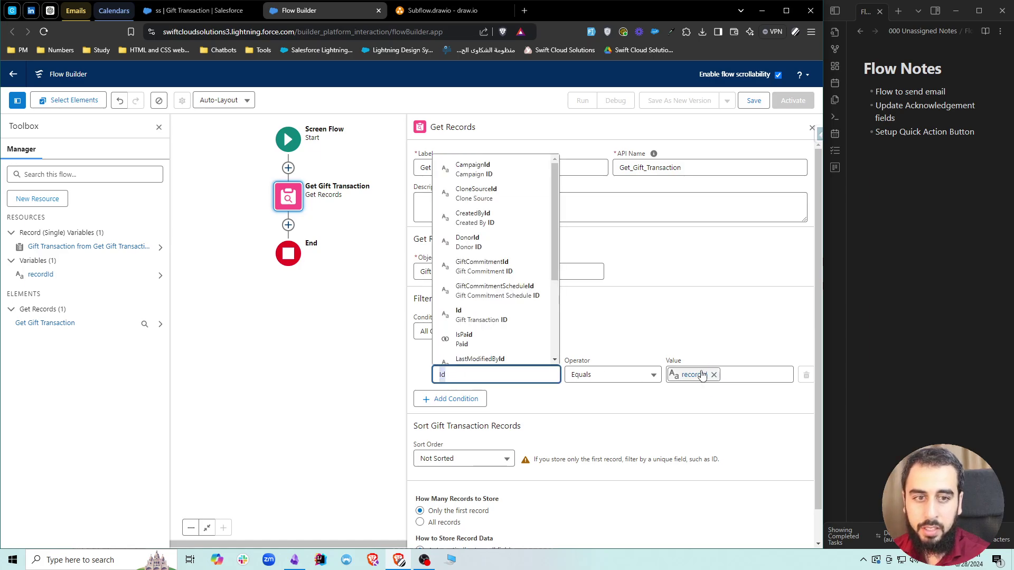
pyautogui.click(688, 332)
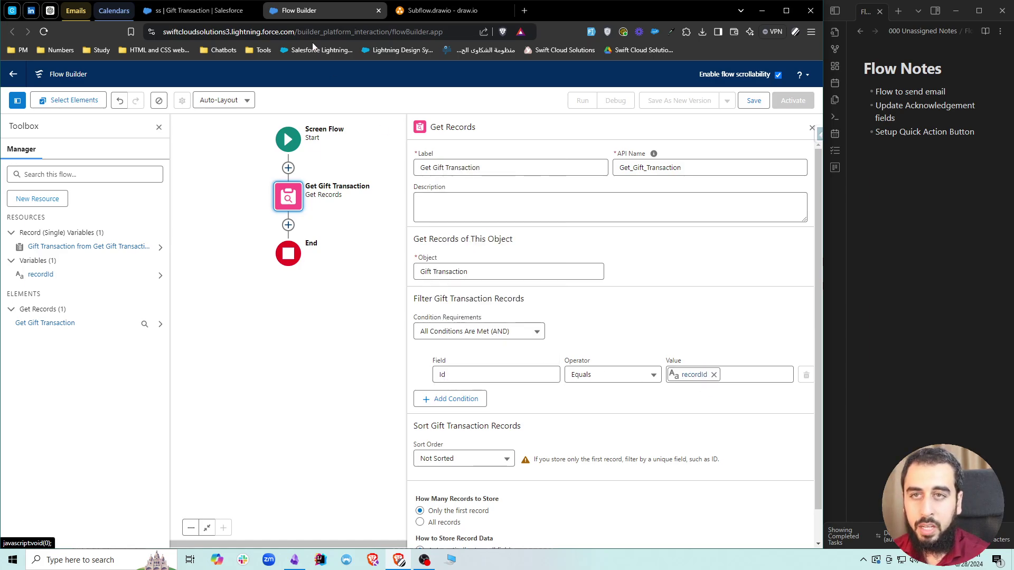
pyautogui.click(211, 11)
pyautogui.doubleClick(427, 34)
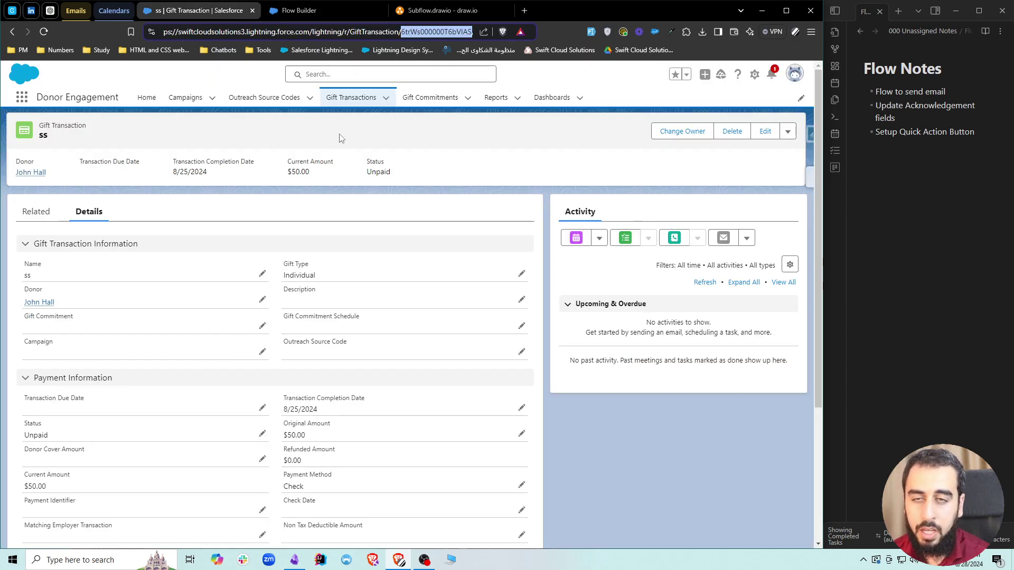
pyautogui.click(312, 12)
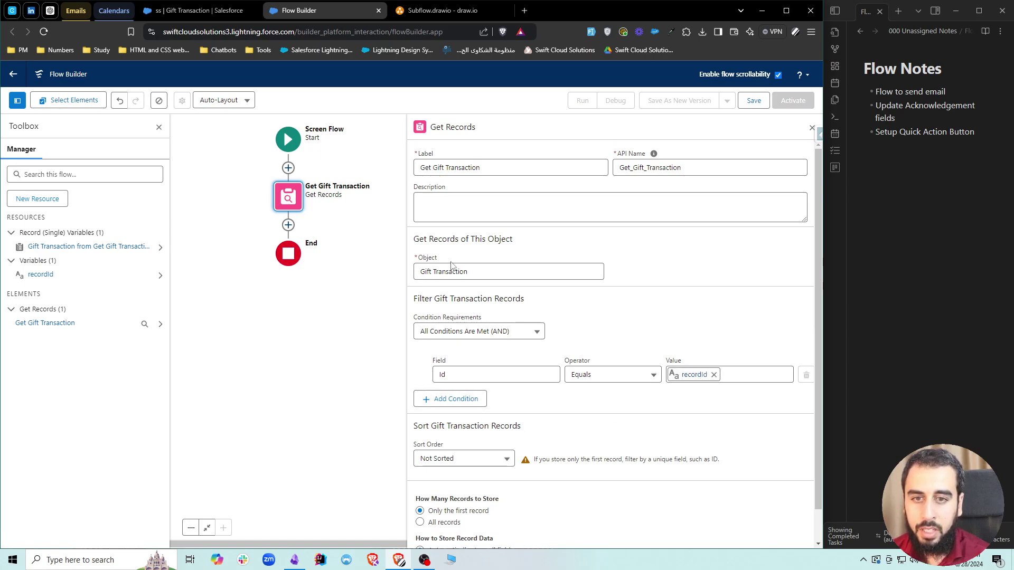
# Store only the first record, with the option to choose fields and let Salesforce do the rest
pyautogui.scroll(-1, 544, 476)
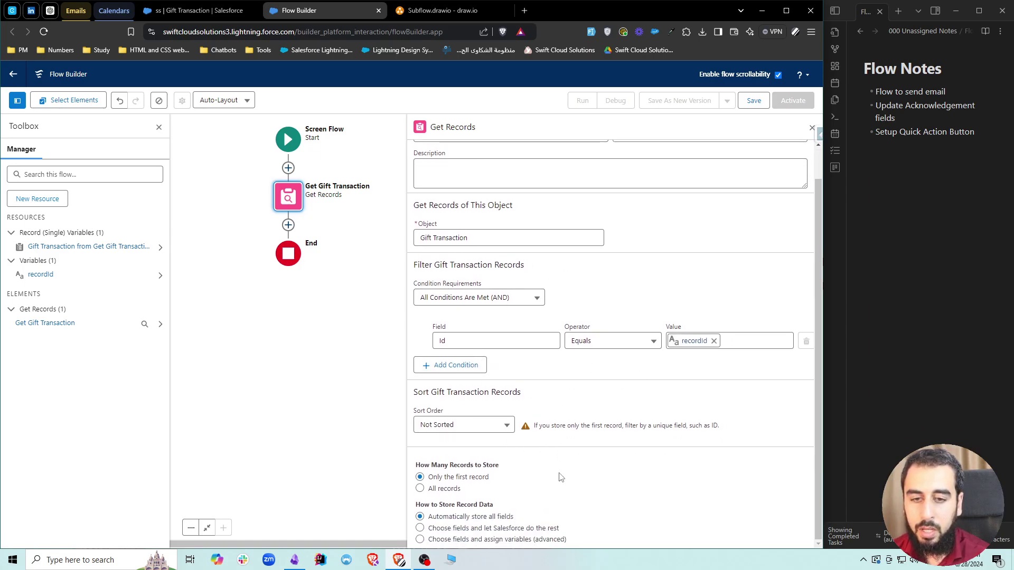
pyautogui.click(433, 478)
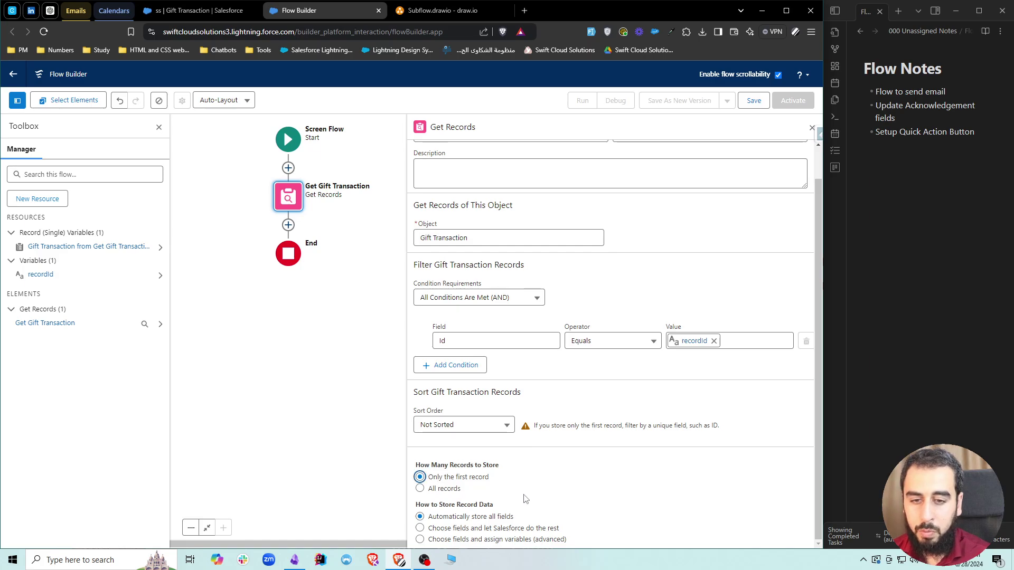
pyautogui.click(448, 528)
pyautogui.scroll(-1, 450, 505)
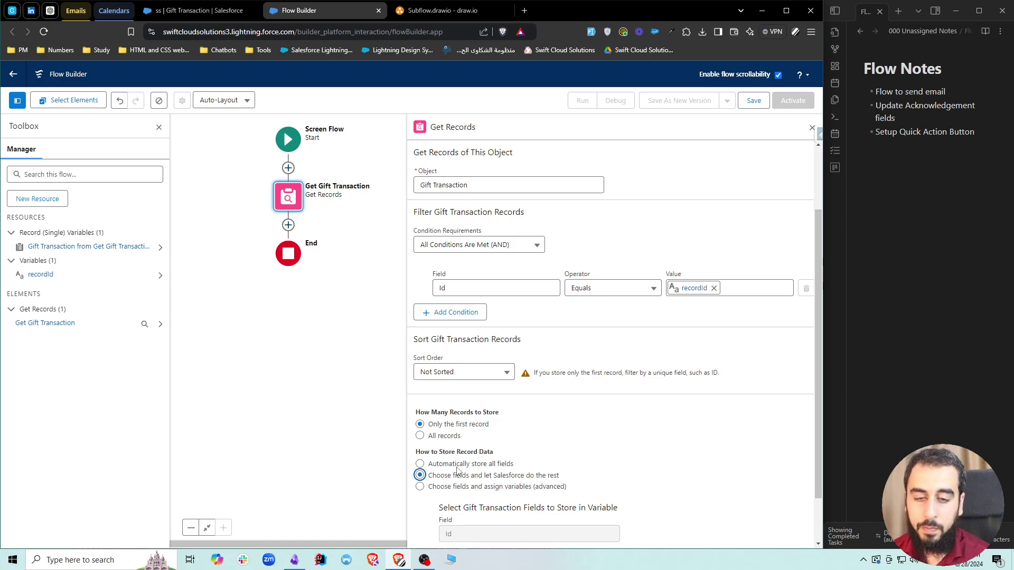
pyautogui.moveTo(439, 463); pyautogui.dragTo(521, 471)
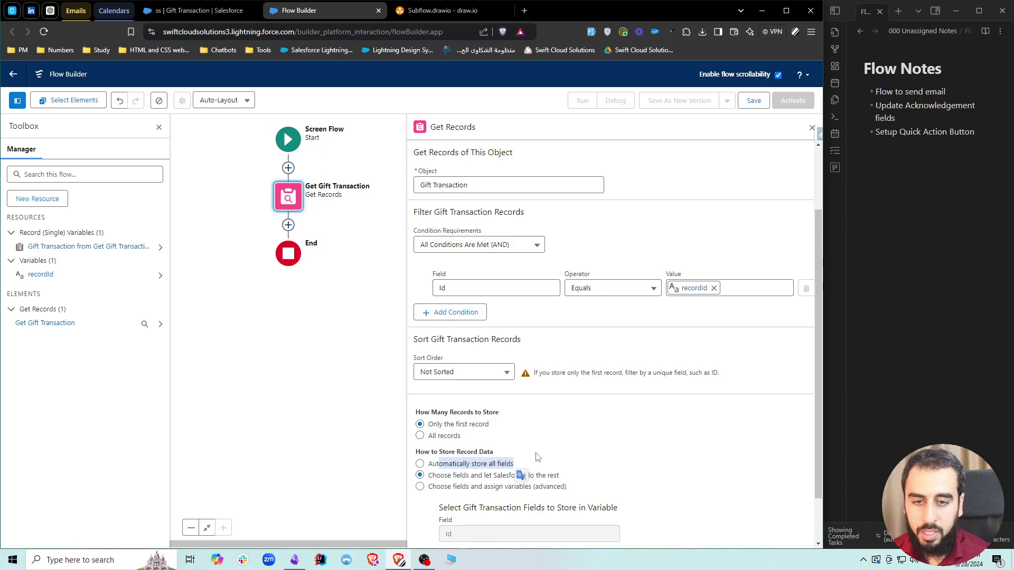
pyautogui.click(486, 464)
pyautogui.click(552, 332)
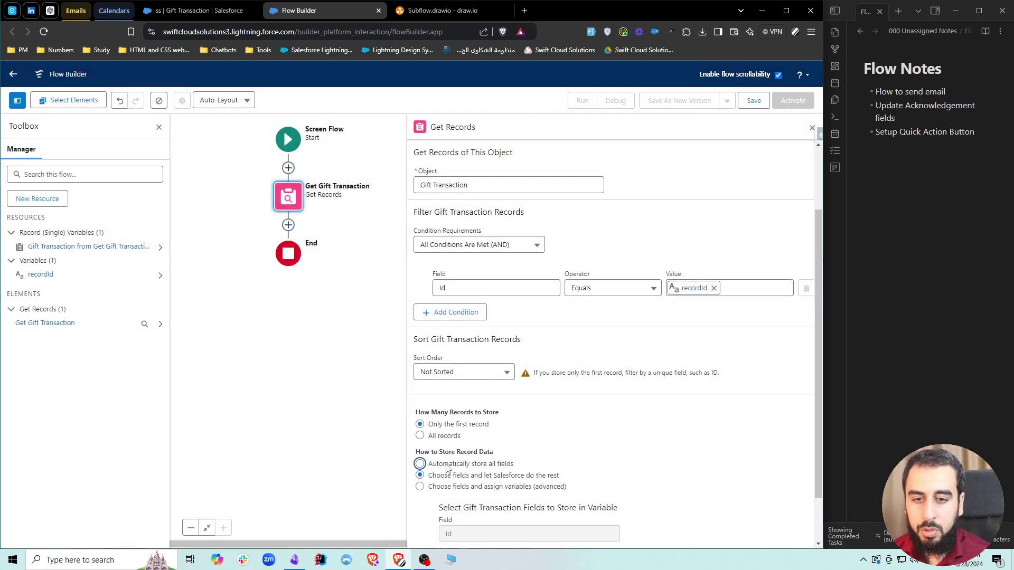
pyautogui.click(697, 478)
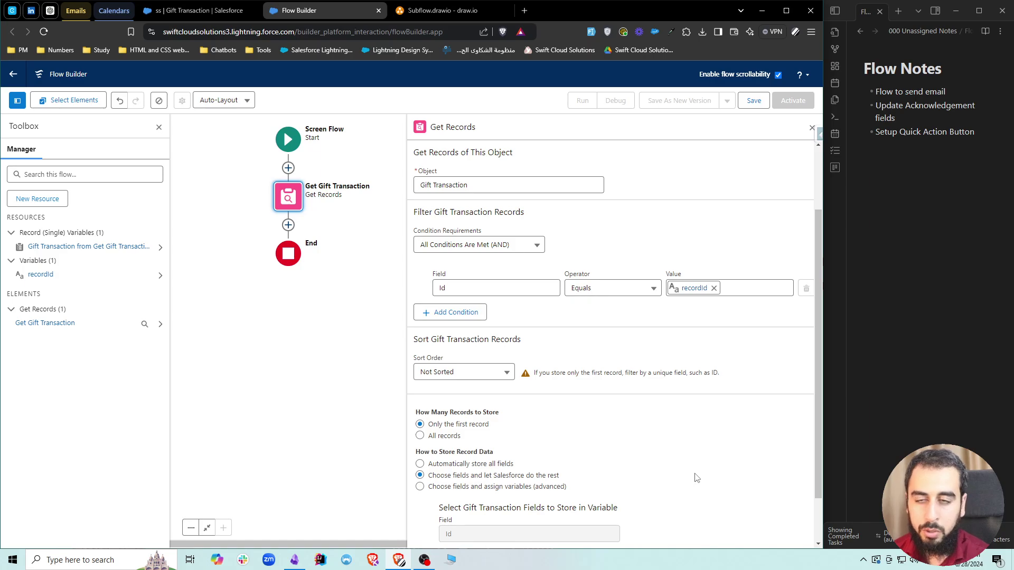
pyautogui.scroll(-1, 686, 475)
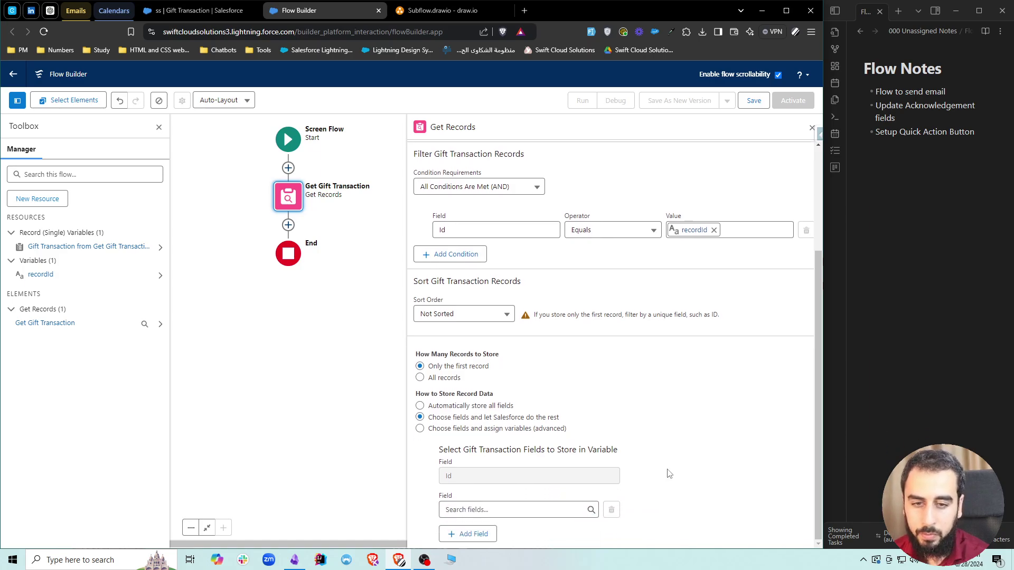
# Add DonorId and OriginalAmount to the Gift Transaction fields stored by the Get Records element
pyautogui.click(491, 510)
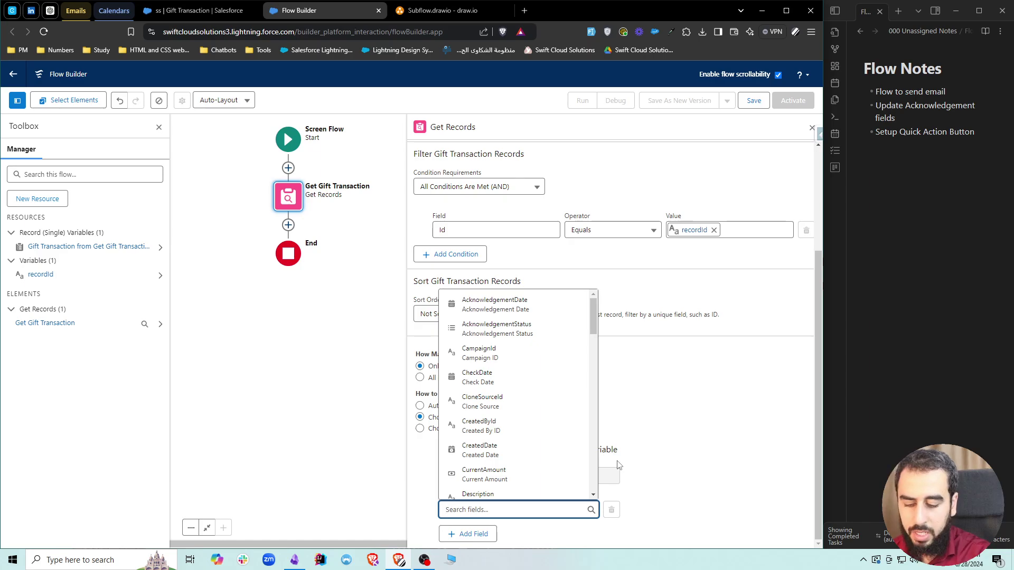
pyautogui.write('dono')
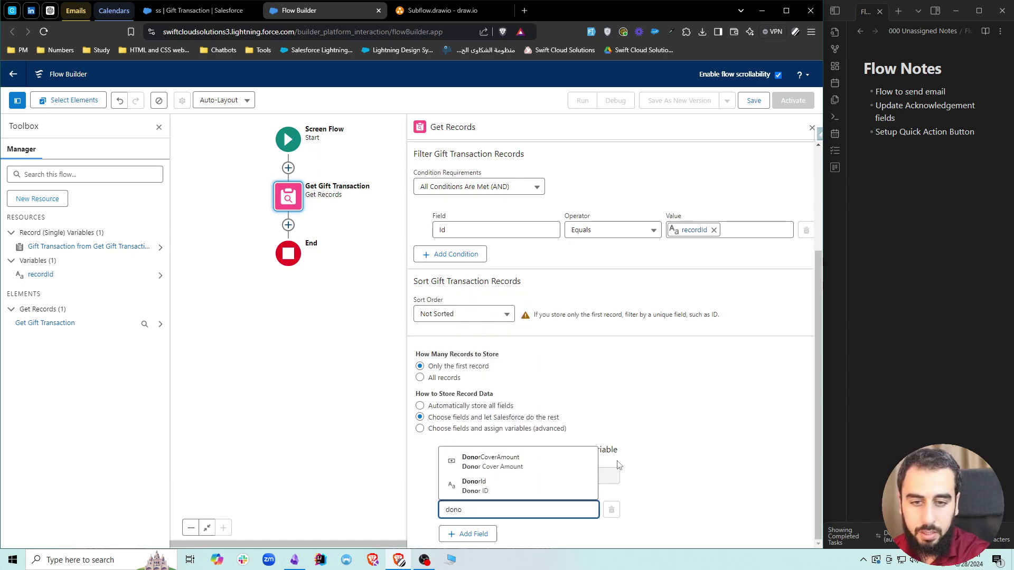
pyautogui.click(518, 487)
pyautogui.click(473, 534)
pyautogui.click(470, 509)
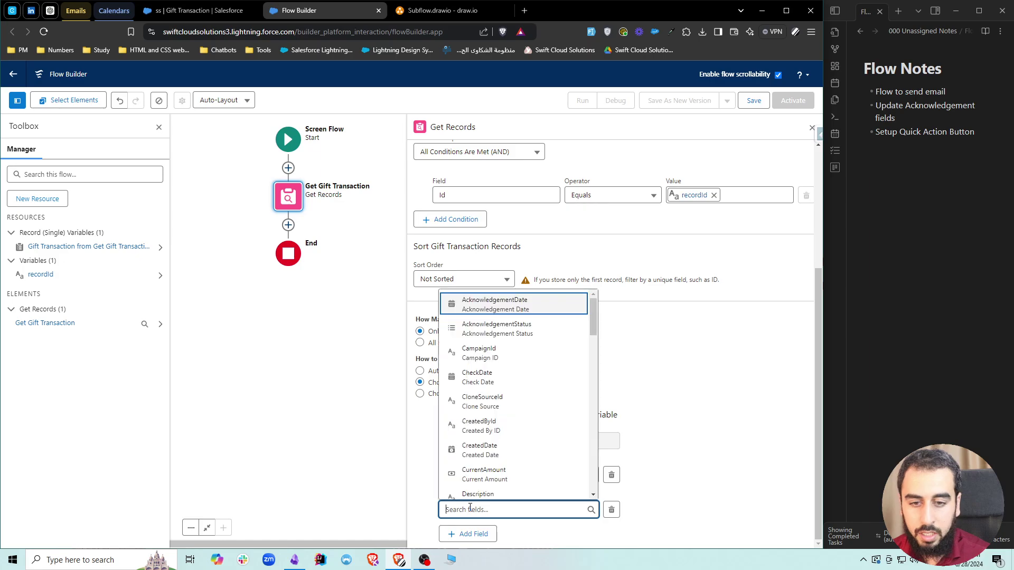
pyautogui.write('origi')
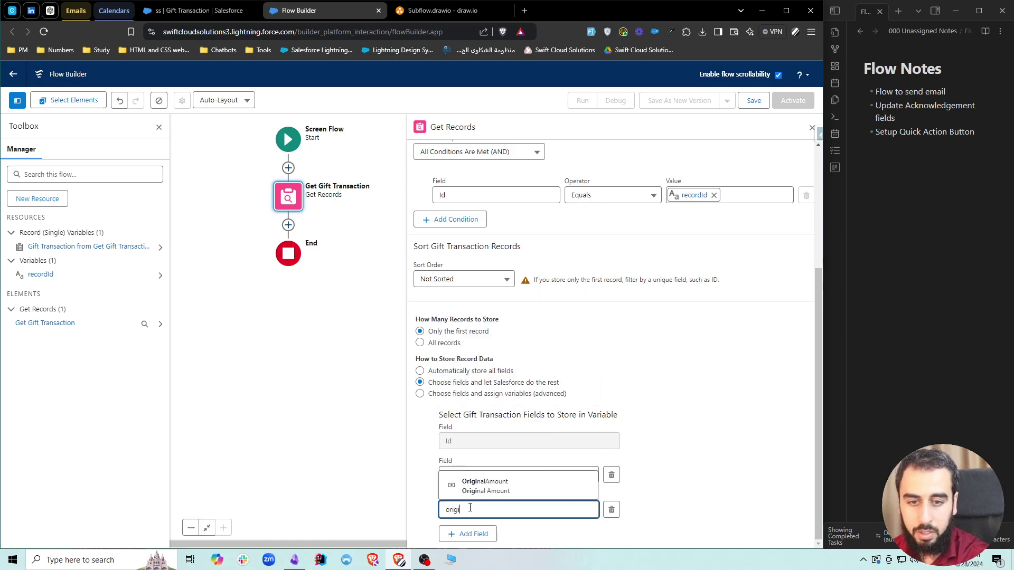
pyautogui.click(484, 488)
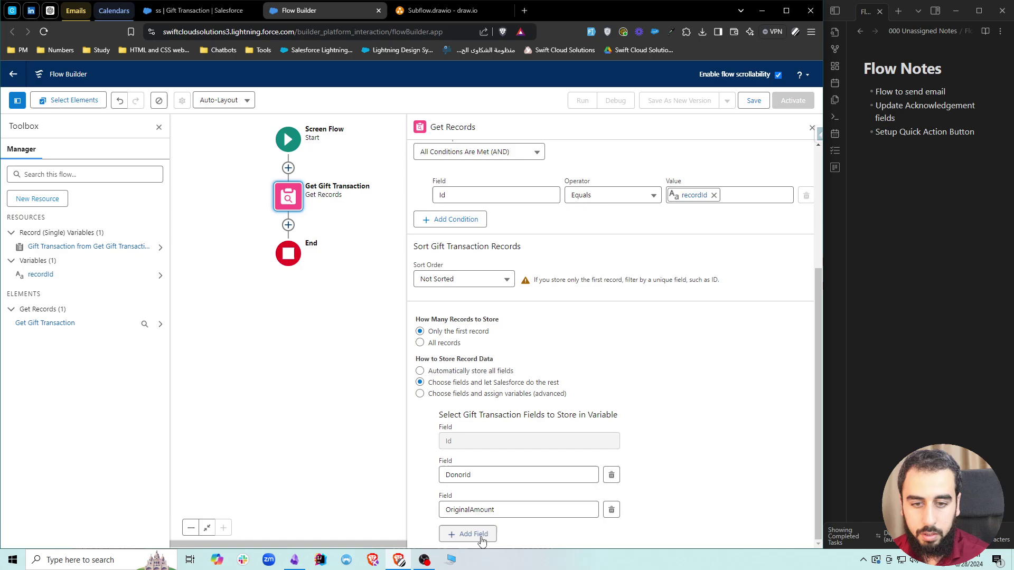
# Add Status and TransactionDate to the stored Gift Transaction fields, and close the element's settings
pyautogui.click(473, 533)
pyautogui.click(466, 542)
pyautogui.write('stat')
pyautogui.click(465, 503)
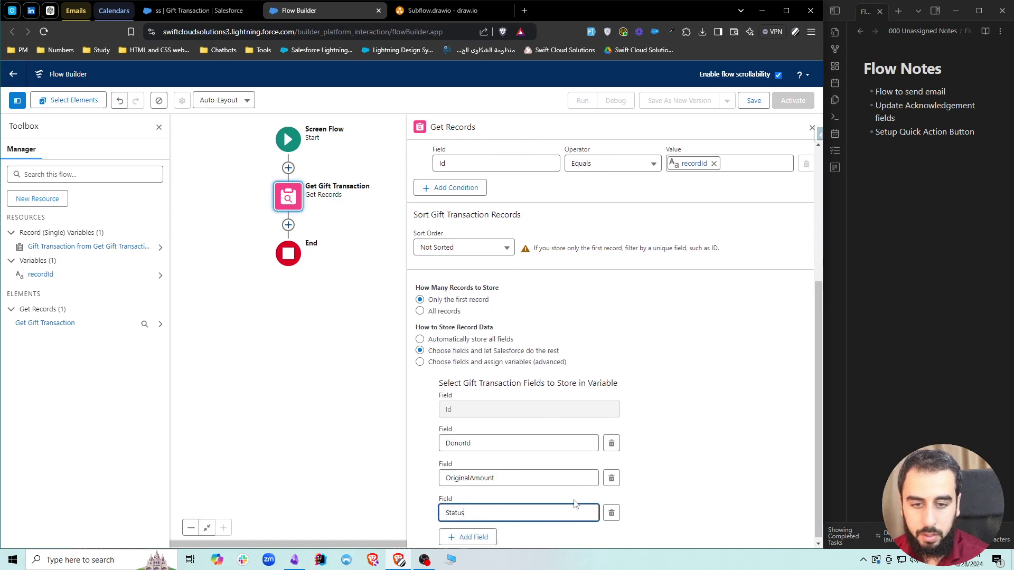
pyautogui.click(473, 534)
pyautogui.click(478, 508)
pyautogui.write('compl')
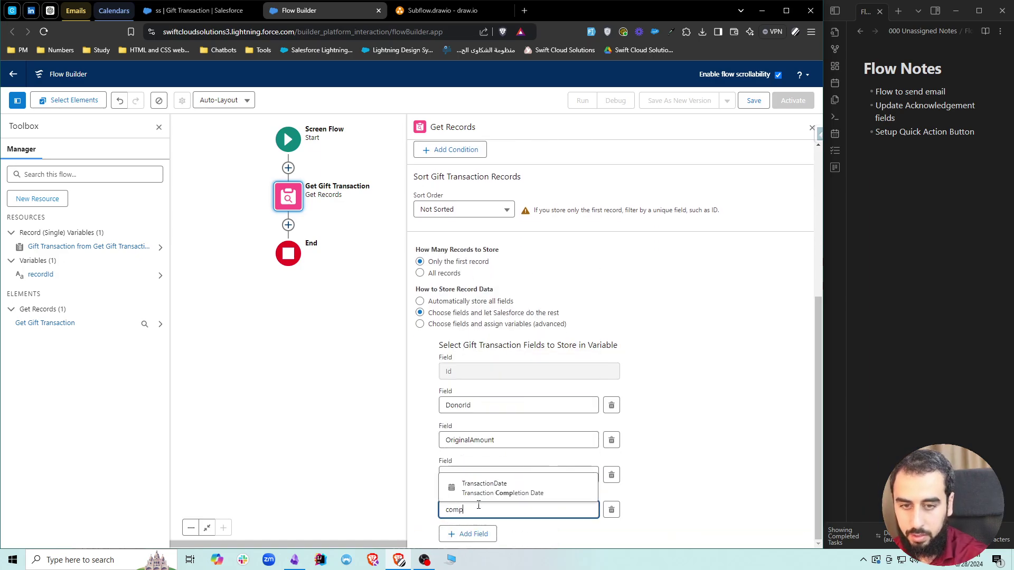
pyautogui.click(489, 488)
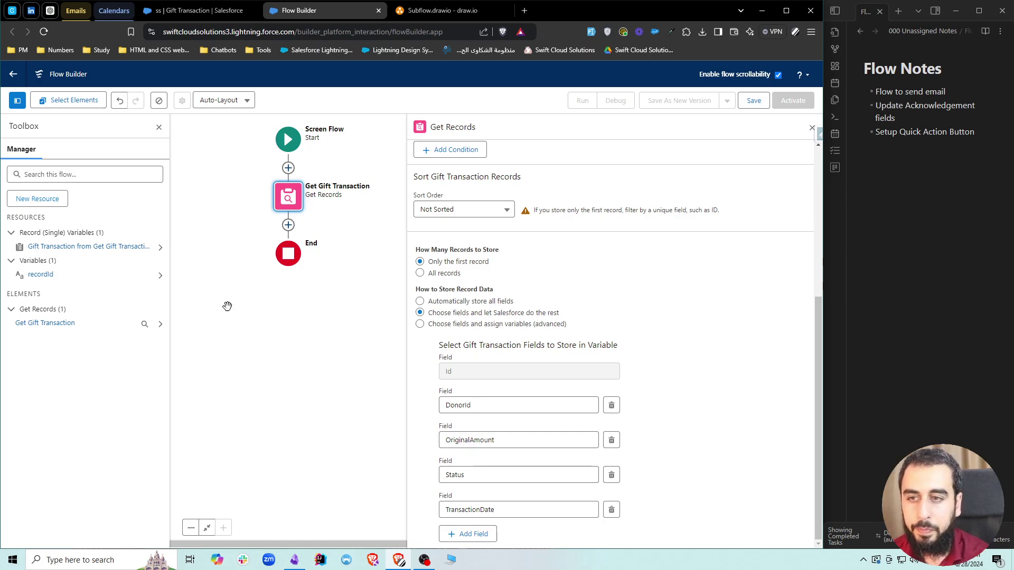
pyautogui.click(811, 129)
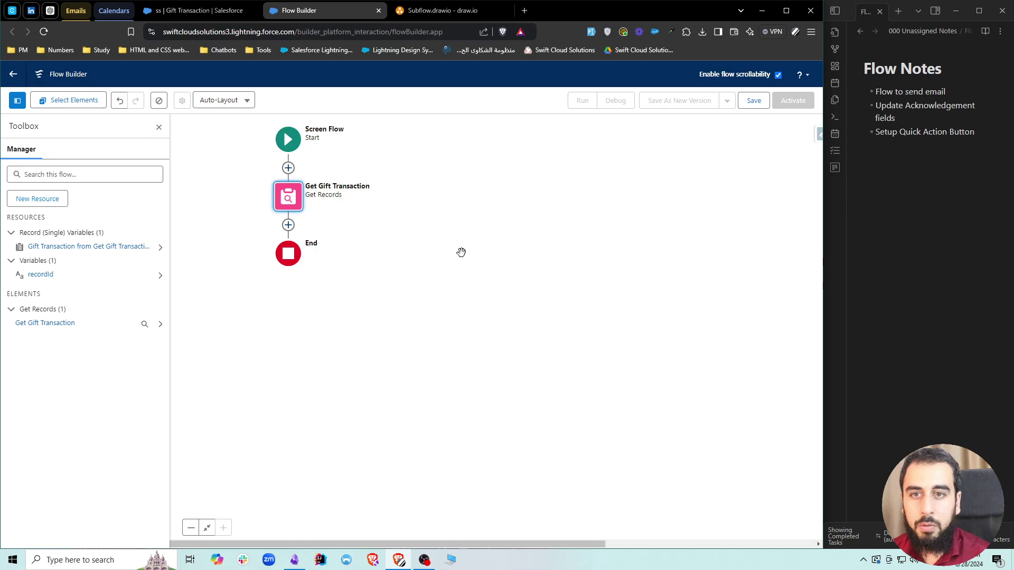
# Add a Send Email action between the Get Gift Transaction element and the flow's end
pyautogui.click(287, 225)
pyautogui.write('Send ')
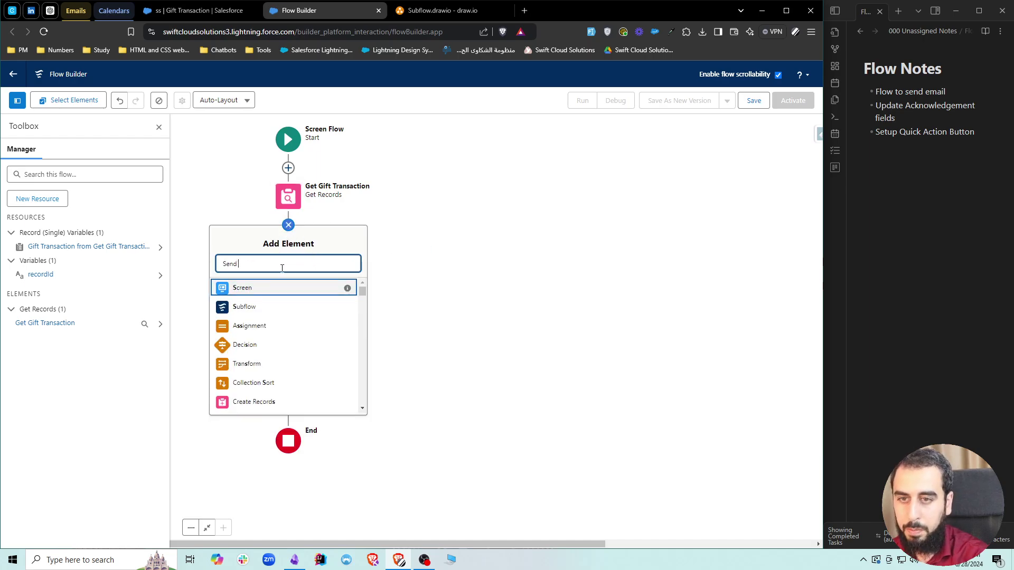
pyautogui.write('ema')
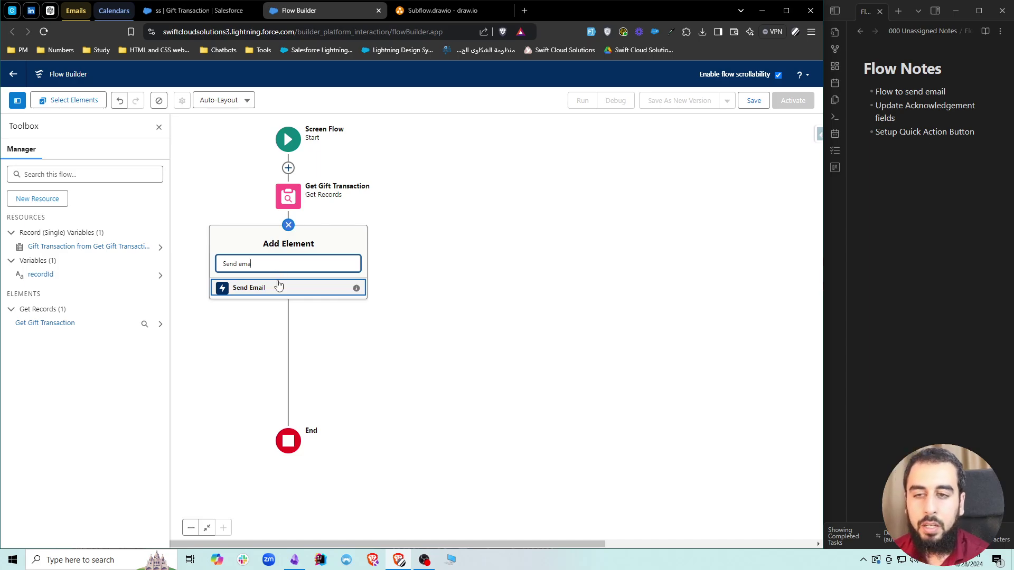
pyautogui.click(278, 285)
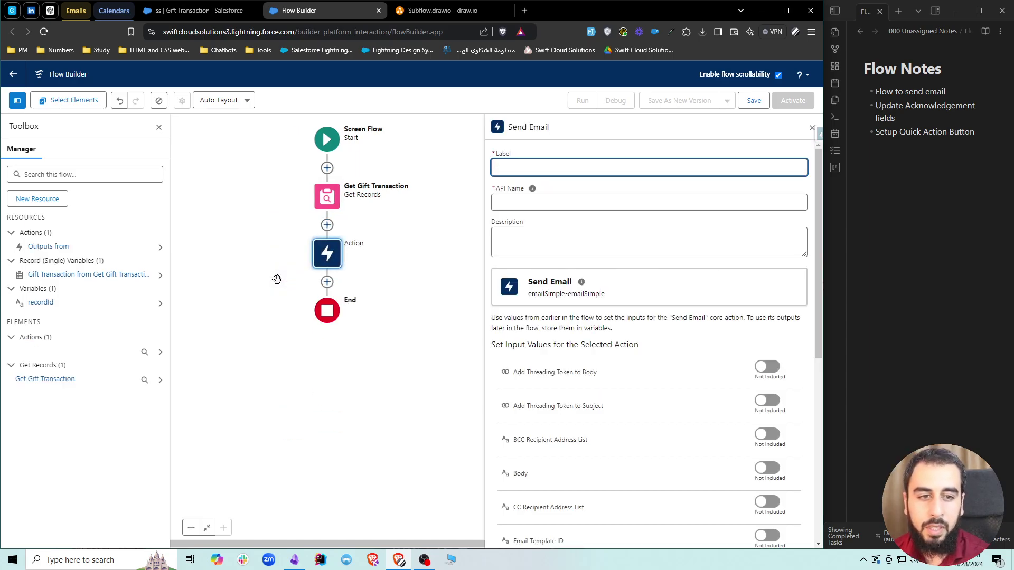
pyautogui.scroll(-4, 611, 418)
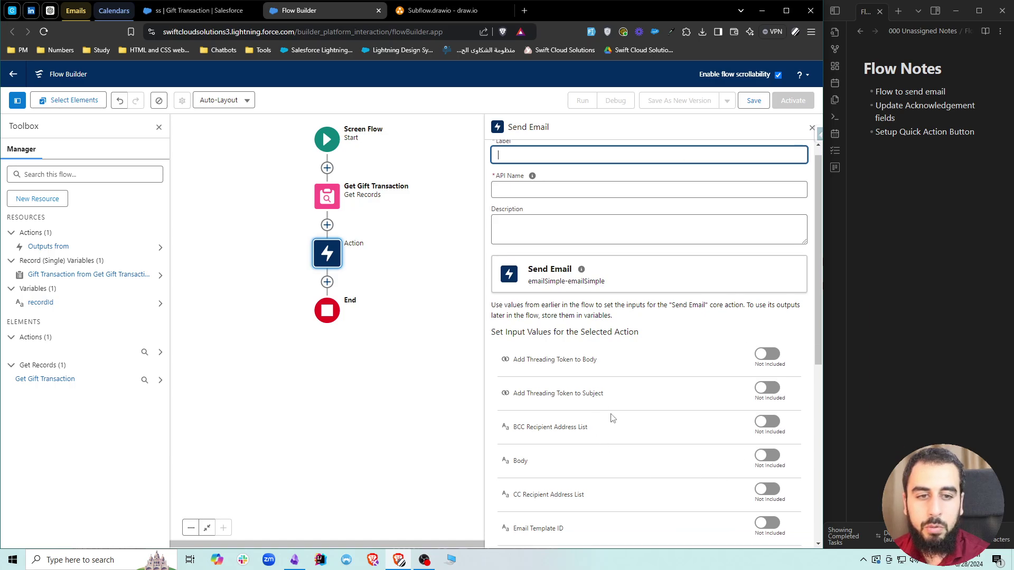
# Switch to the Subflow.drawio diagram in draw.io and examine how the two thank-you email flows each use their own Send Email block
pyautogui.scroll(3, 660, 418)
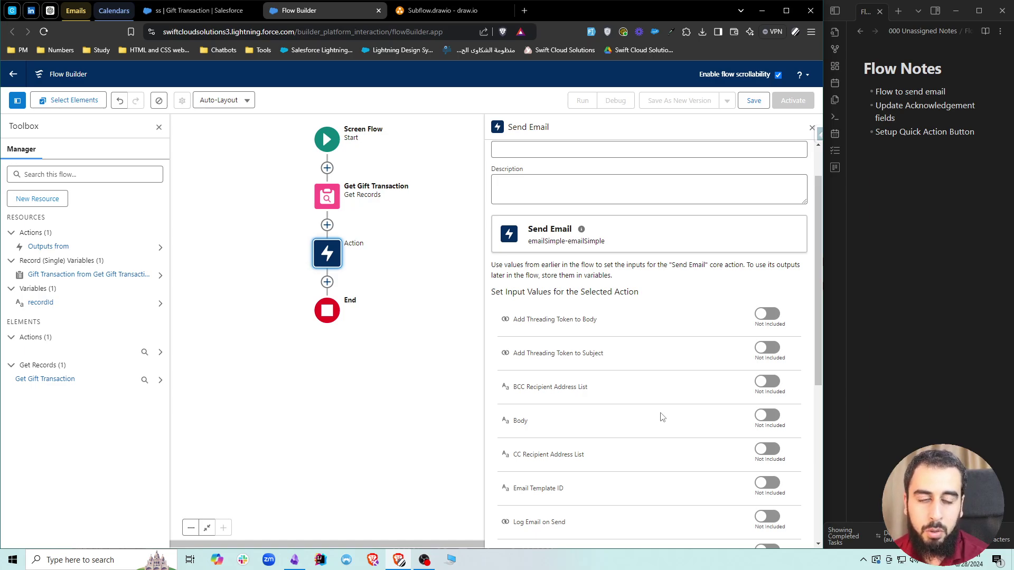
pyautogui.click(433, 18)
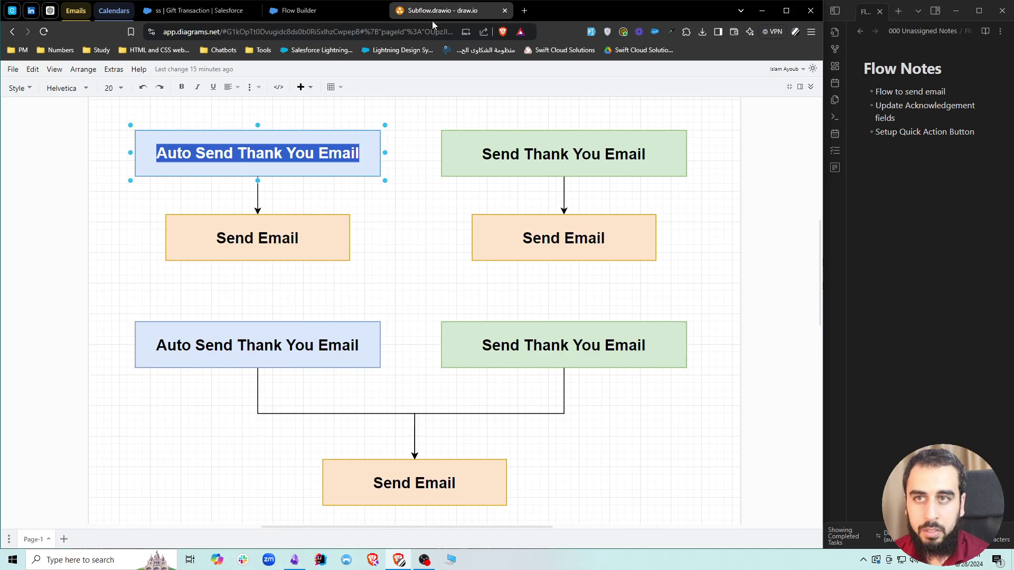
pyautogui.click(421, 227)
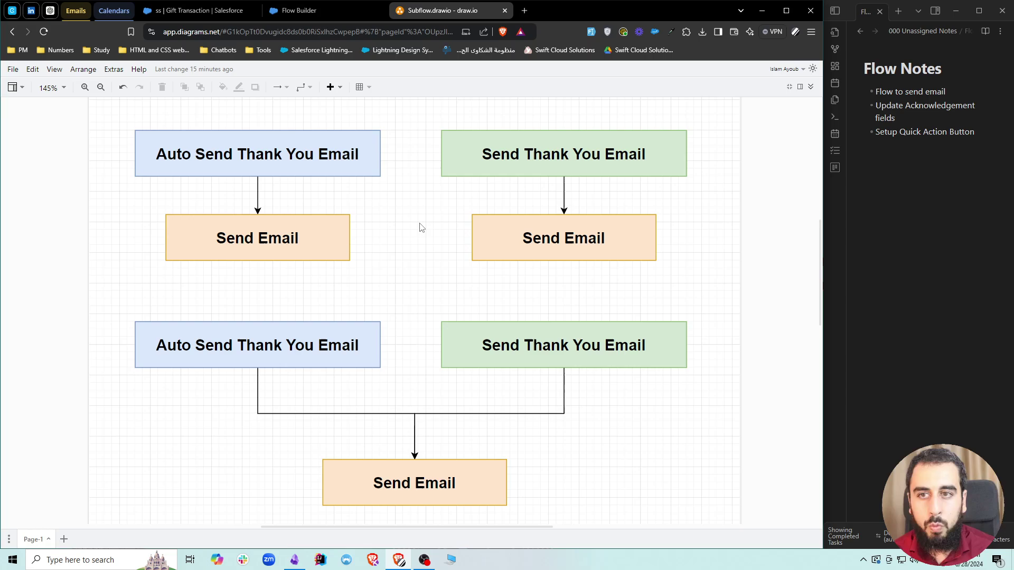
pyautogui.click(296, 158)
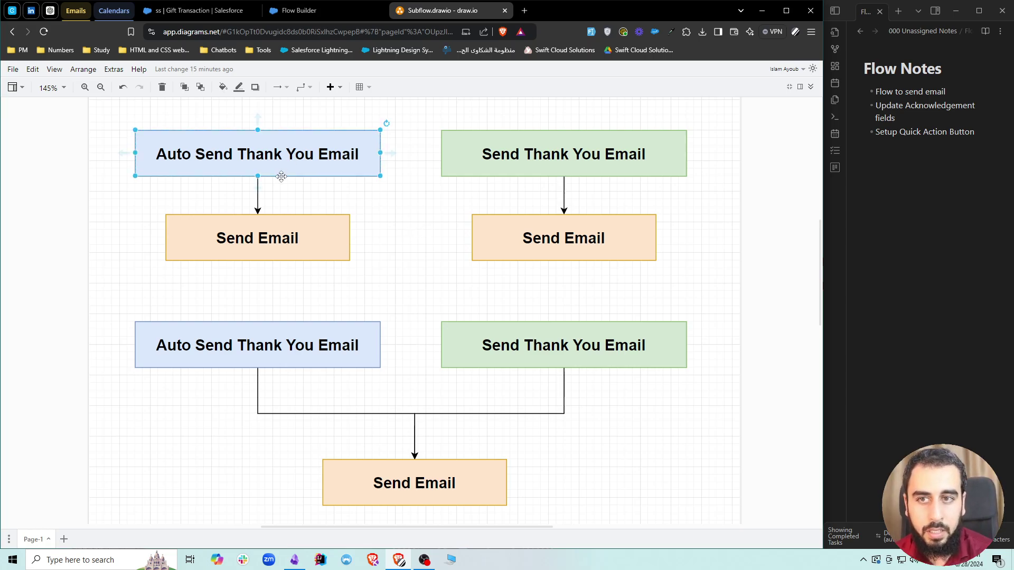
pyautogui.click(339, 236)
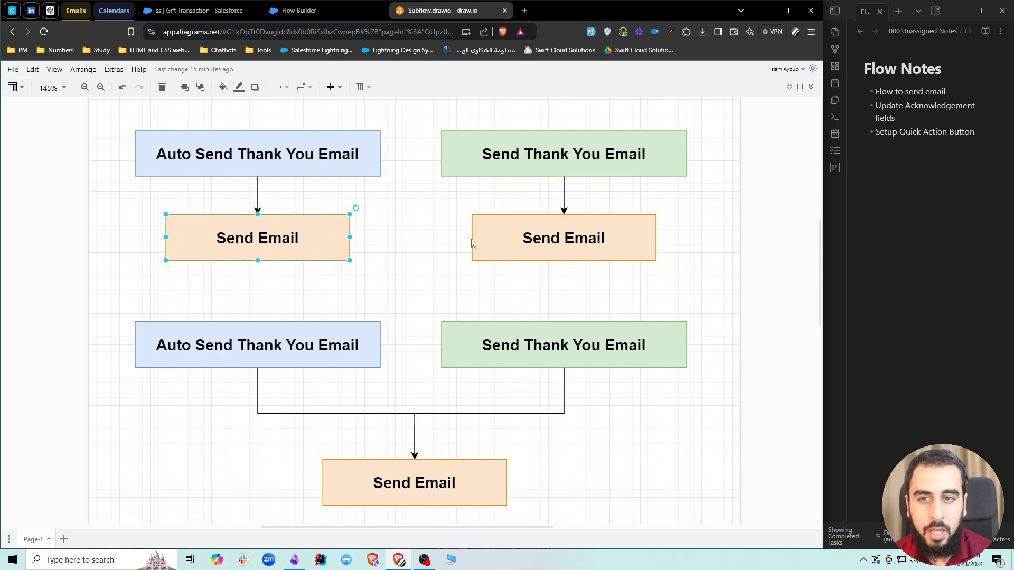
pyautogui.click(503, 236)
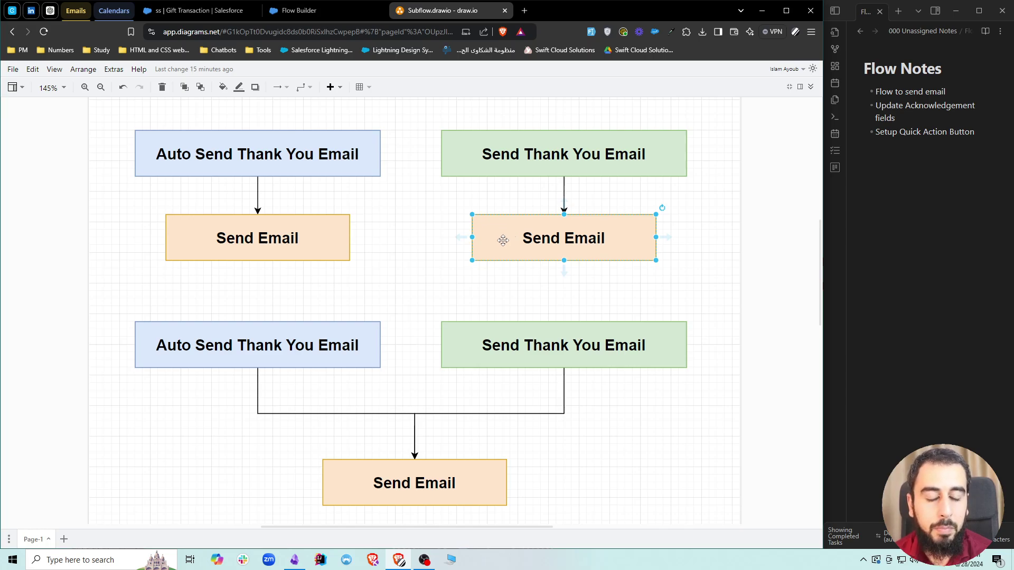
pyautogui.click(419, 243)
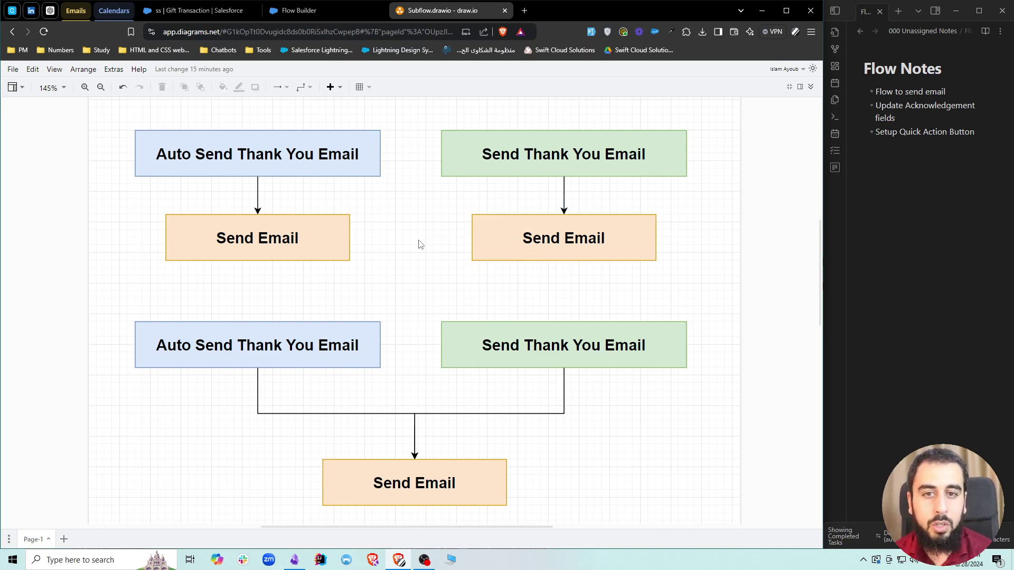
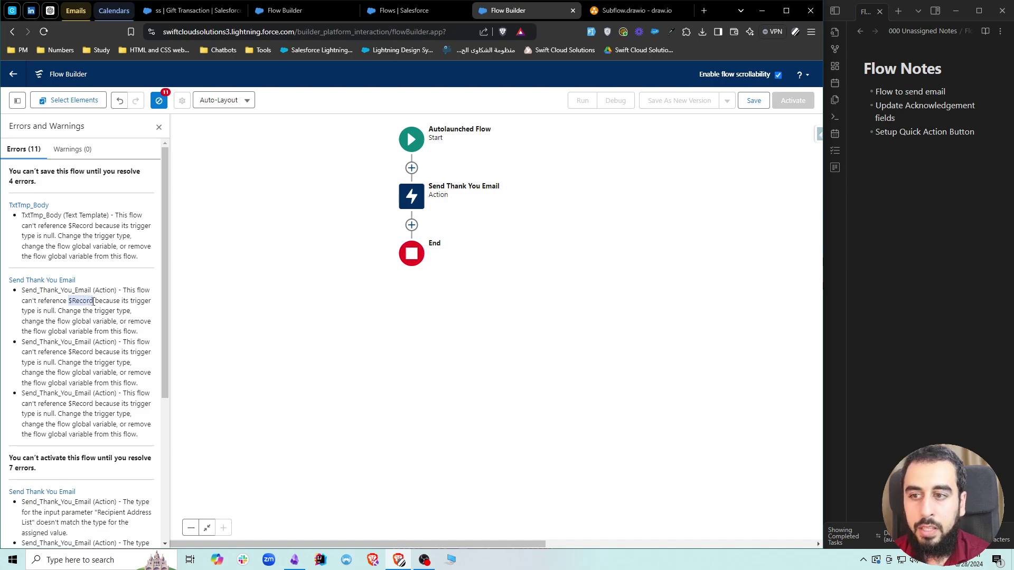
# Close the error list in the autolaunched flow, view the TxtTmp_Body text template from its resources, and close the template
pyautogui.click(158, 127)
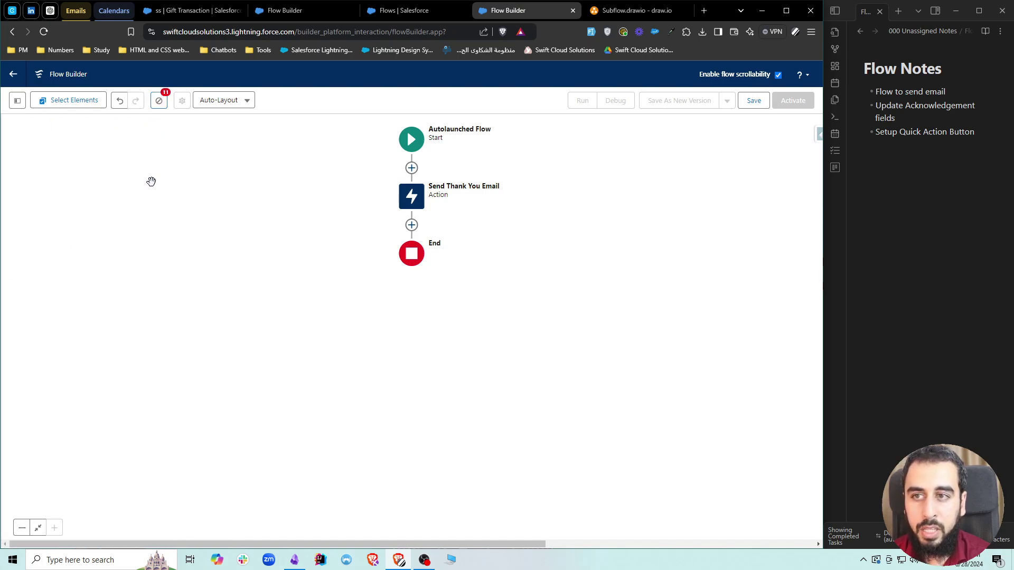
pyautogui.click(18, 100)
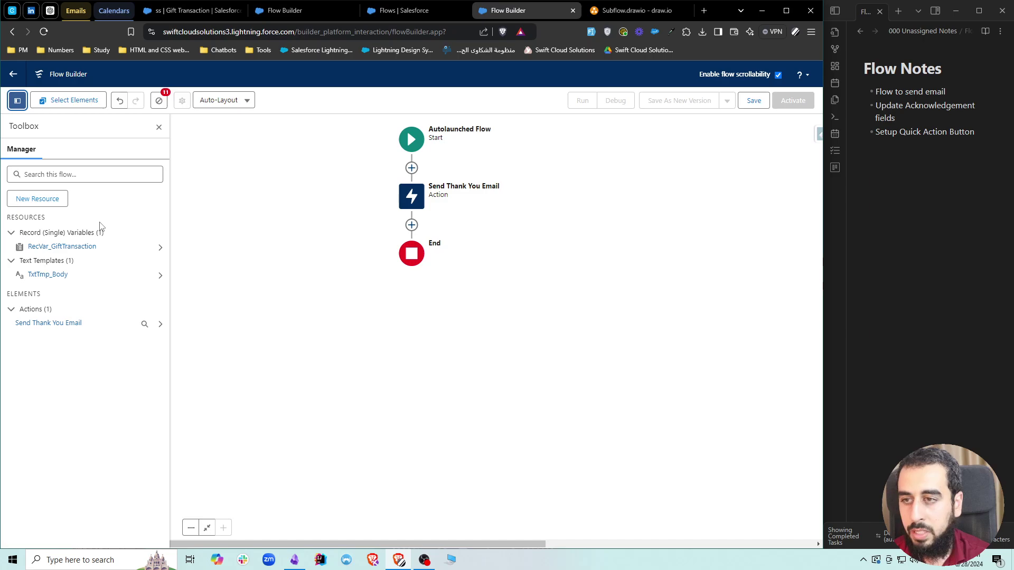
pyautogui.click(50, 274)
pyautogui.click(620, 113)
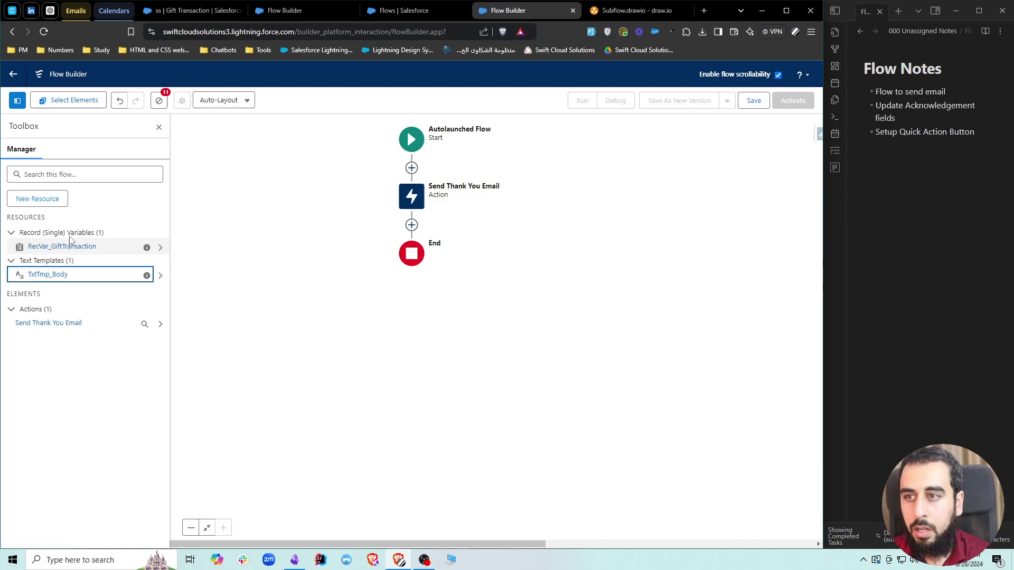
# Copy the name TxtTmp_Body from the error list, search the flow's resources for it, and open that text template for editing
pyautogui.click(159, 100)
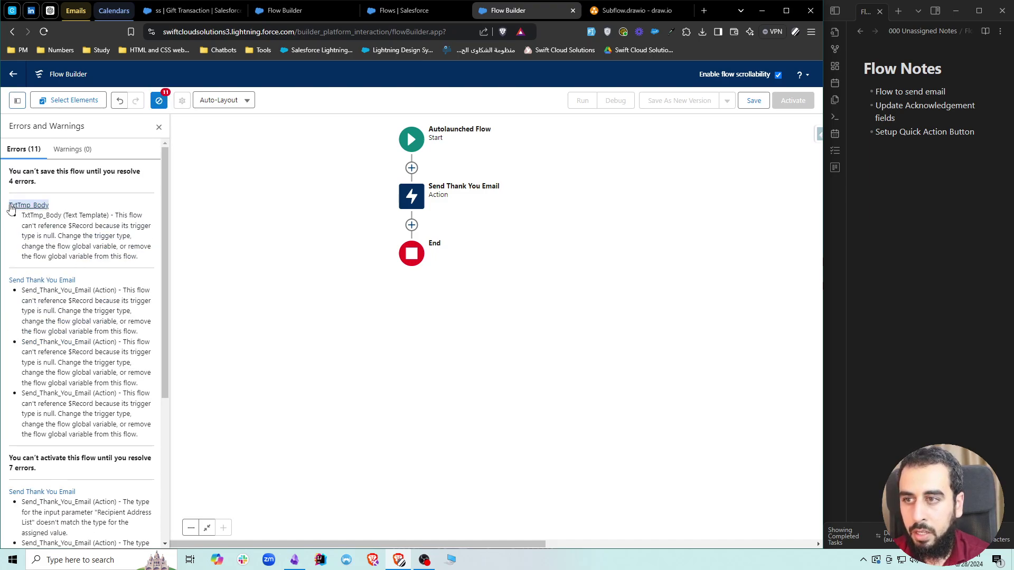
pyautogui.click(18, 101)
pyautogui.click(70, 175)
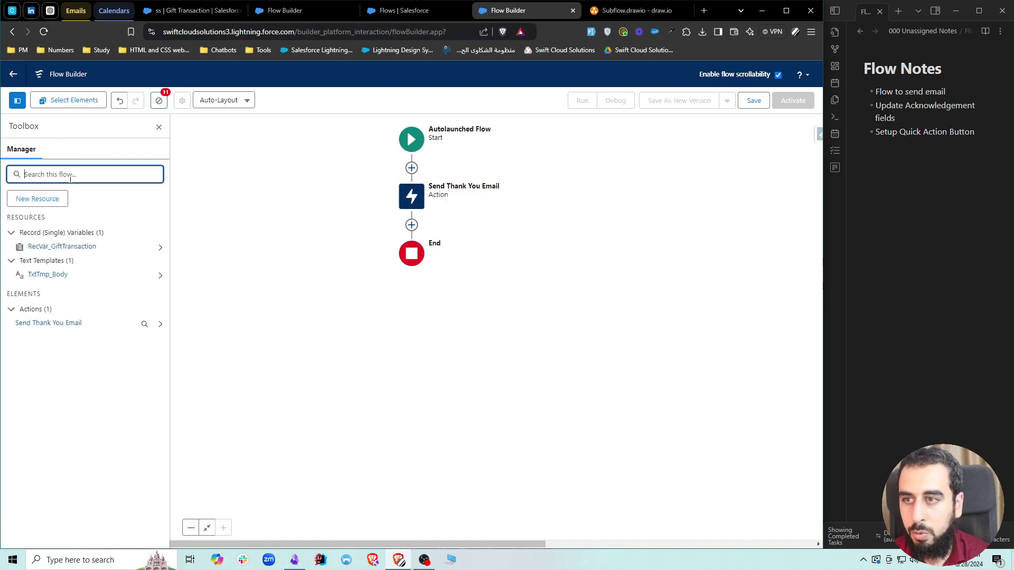
pyautogui.write('TxtTmp_Body')
pyautogui.click(56, 246)
pyautogui.scroll(-5, 269, 319)
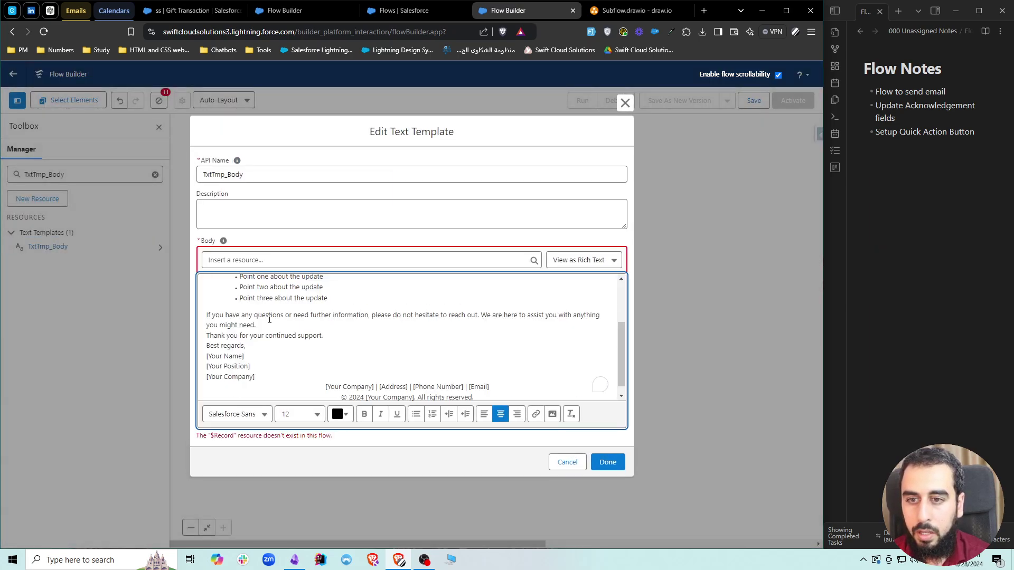
pyautogui.scroll(5, 269, 319)
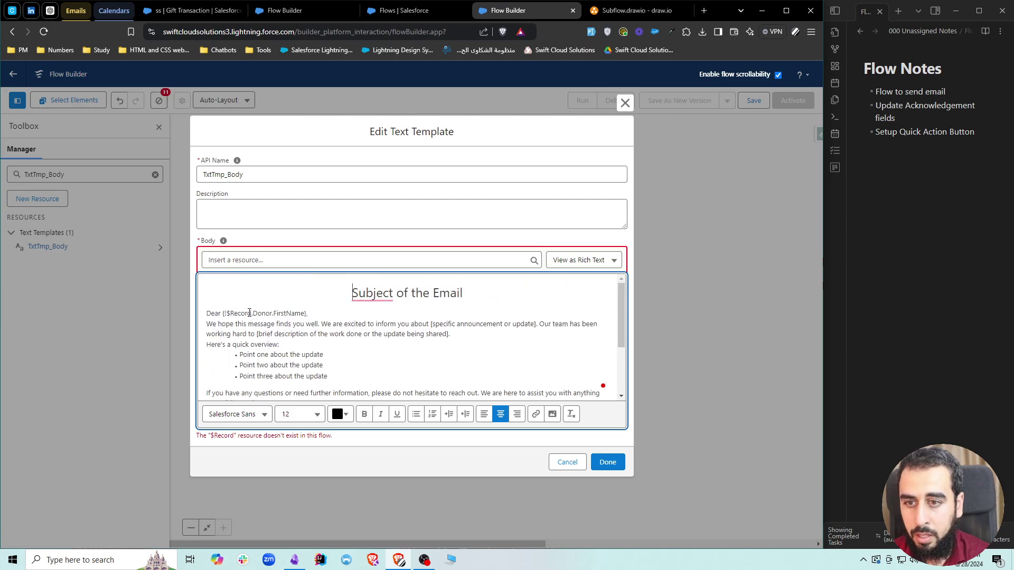
# Replace the greeting's $Record merge field with {!RecVar_GiftTransaction.Donor.FirstName}, save the text template and clear the resource search
pyautogui.moveTo(306, 313); pyautogui.dragTo(223, 313)
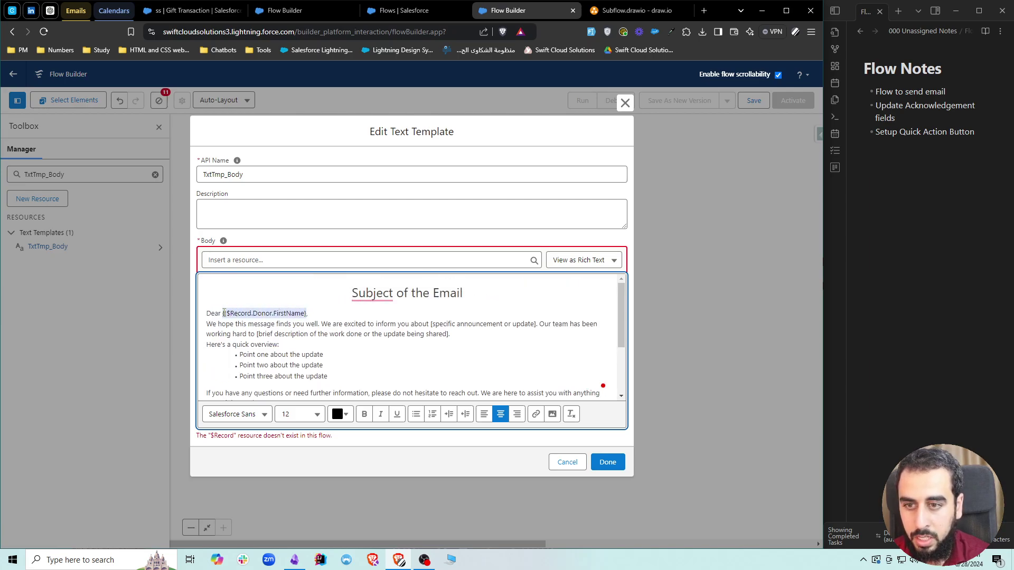
pyautogui.click(245, 259)
pyautogui.write('recv')
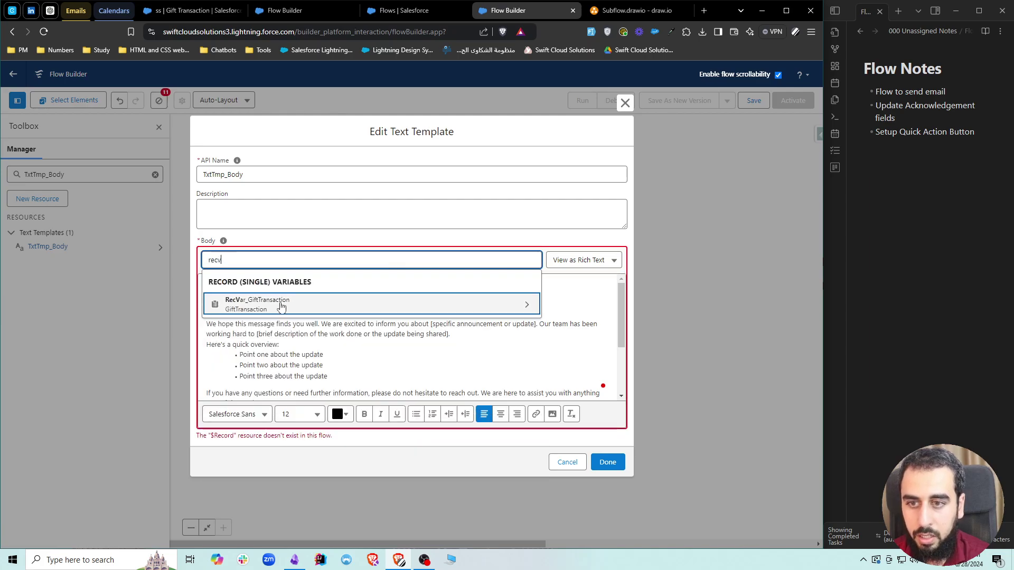
pyautogui.click(279, 304)
pyautogui.write('dono')
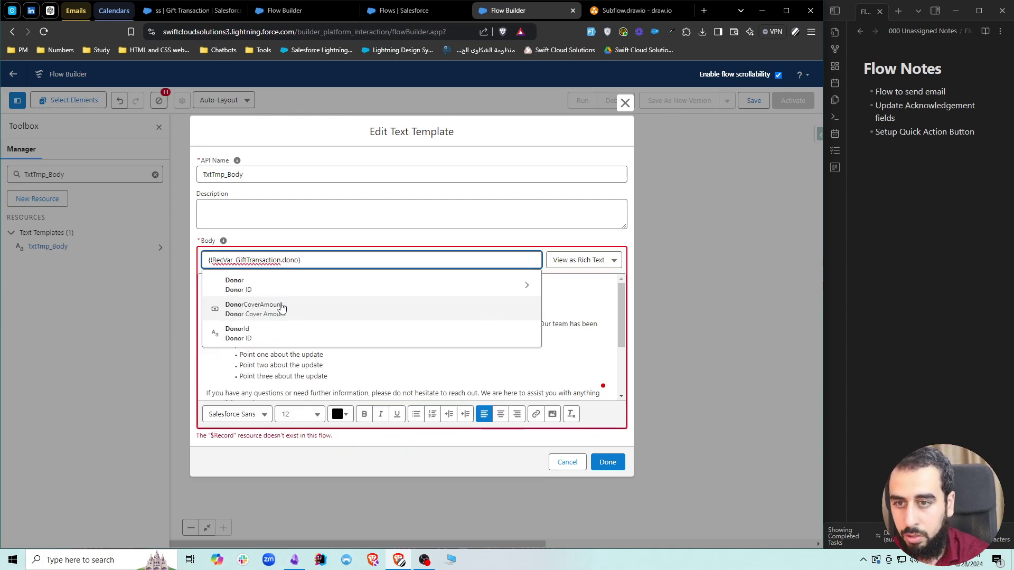
pyautogui.click(286, 288)
pyautogui.write('first')
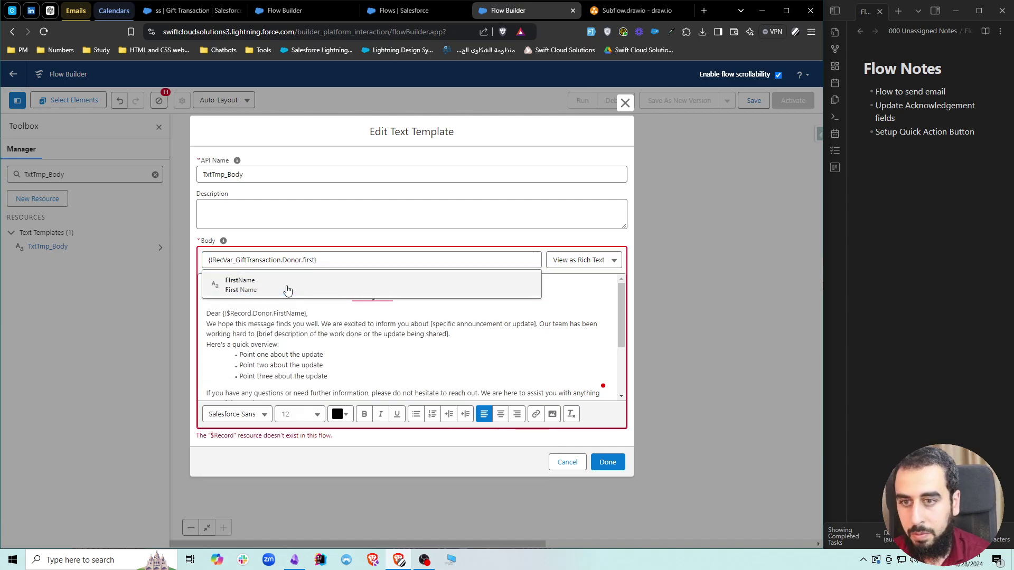
pyautogui.click(287, 290)
pyautogui.scroll(-5, 341, 342)
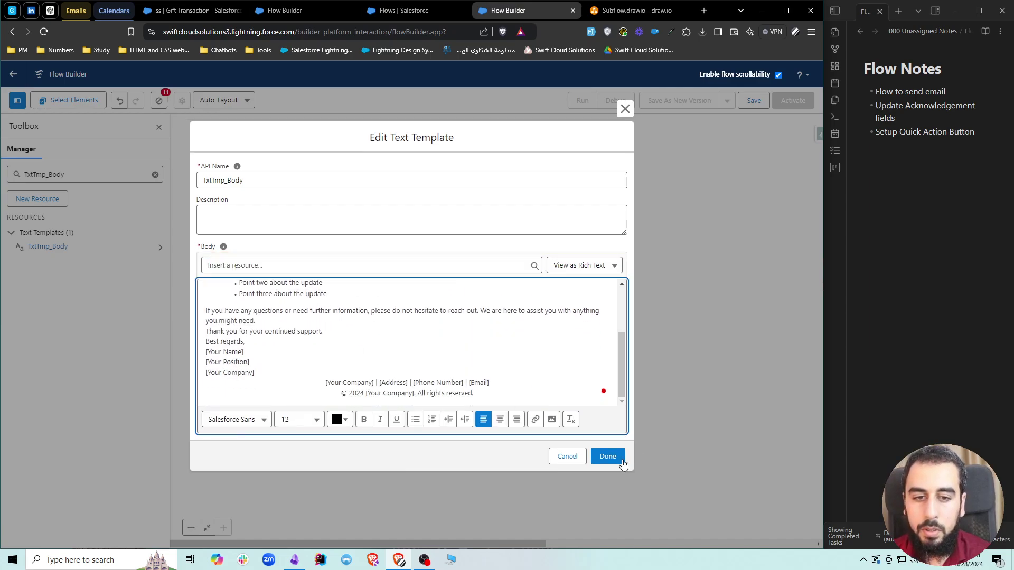
pyautogui.click(607, 456)
pyautogui.click(155, 174)
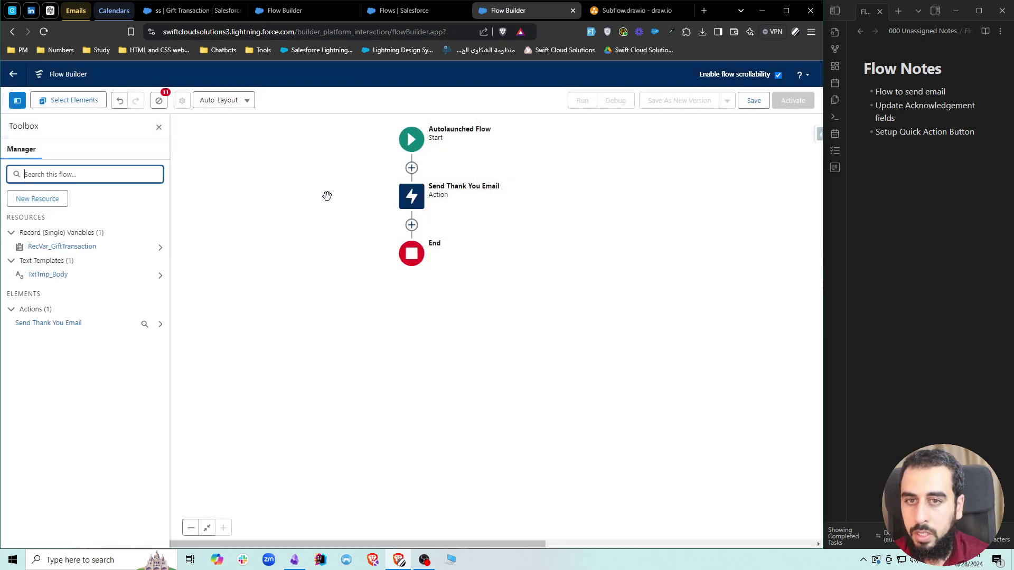
# In the Send Thank You Email action, set Recipient Address List to RecVar_GiftTransaction > Donor ID > Email
pyautogui.doubleClick(411, 196)
pyautogui.scroll(-8, 629, 391)
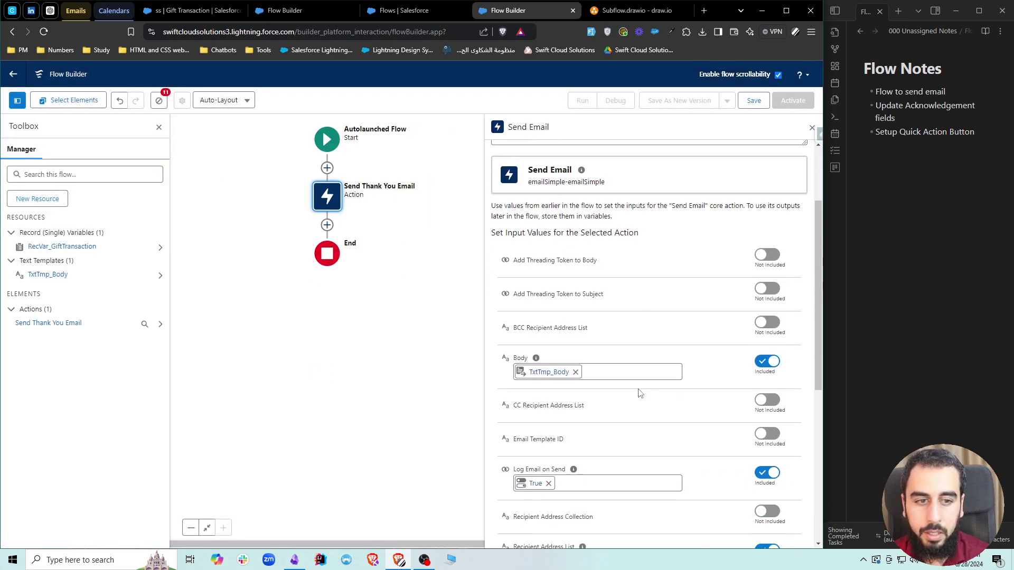
pyautogui.scroll(-2, 638, 393)
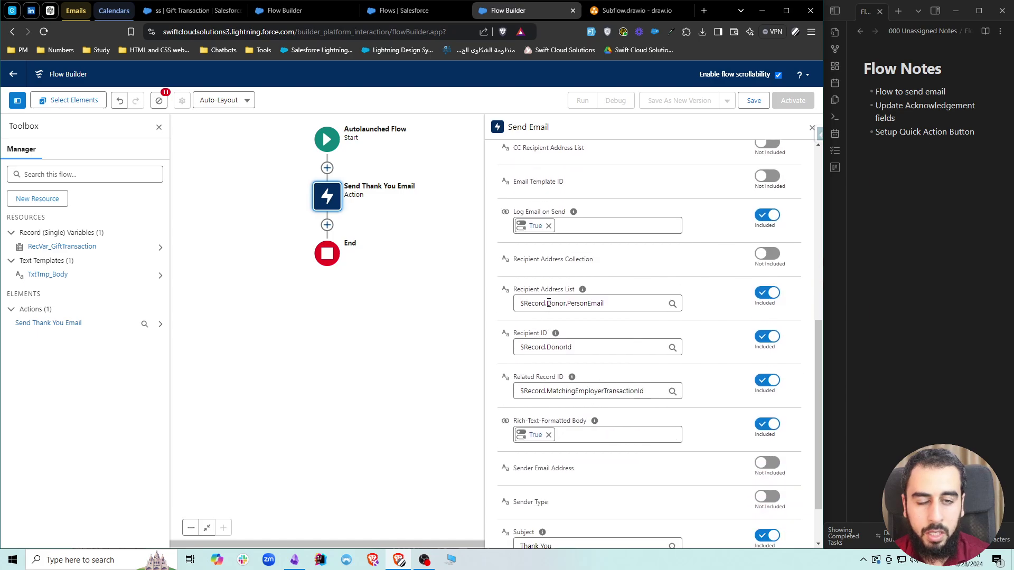
pyautogui.tripleClick(644, 302)
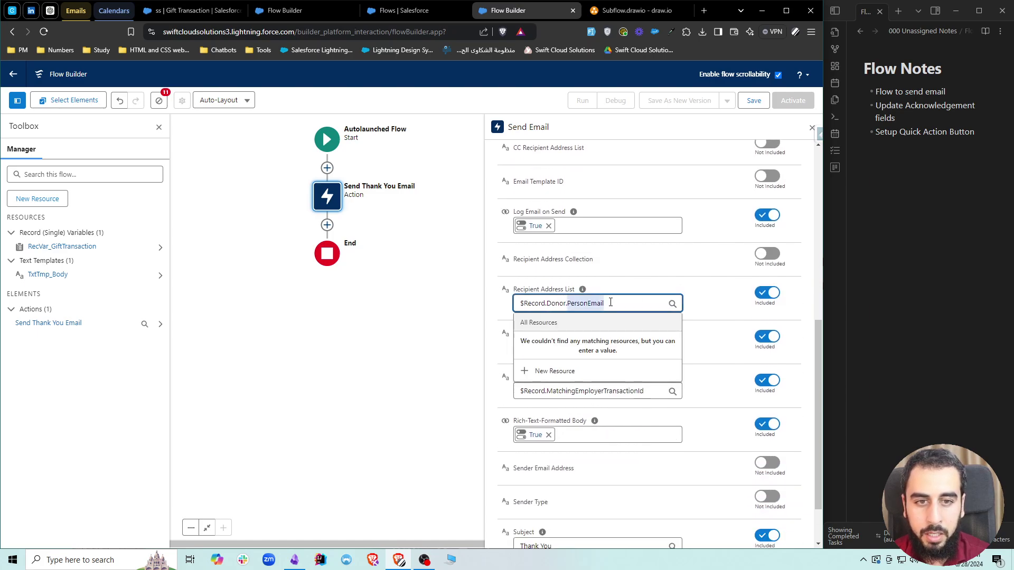
pyautogui.write('recvar')
pyautogui.click(612, 363)
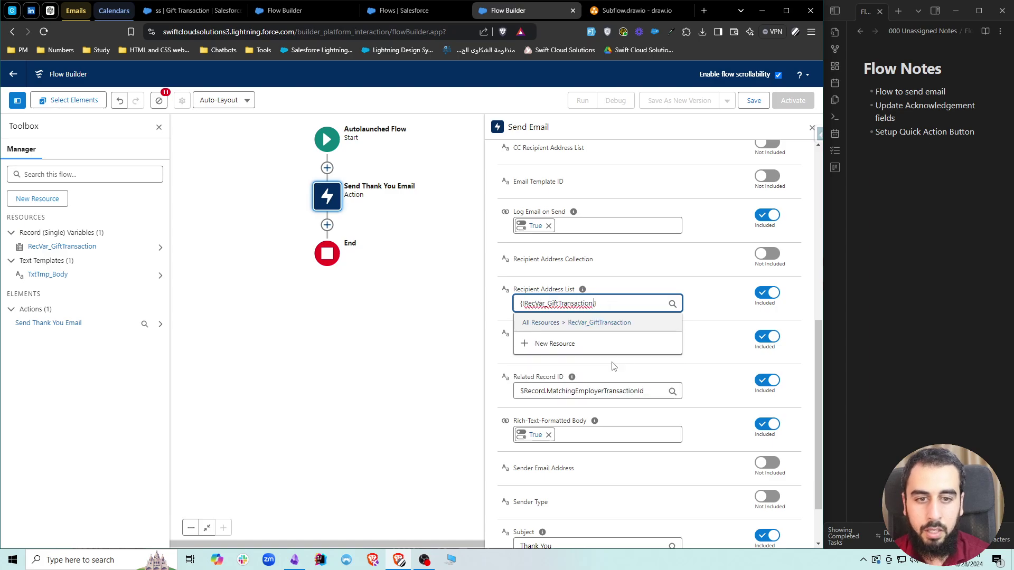
pyautogui.write('donor')
pyautogui.click(612, 363)
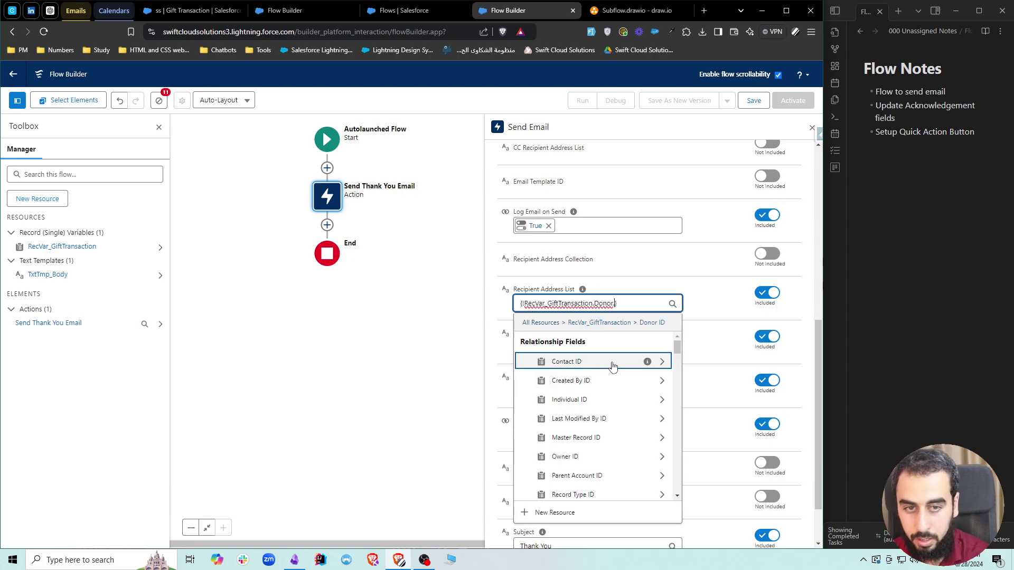
pyautogui.write('email')
pyautogui.click(575, 379)
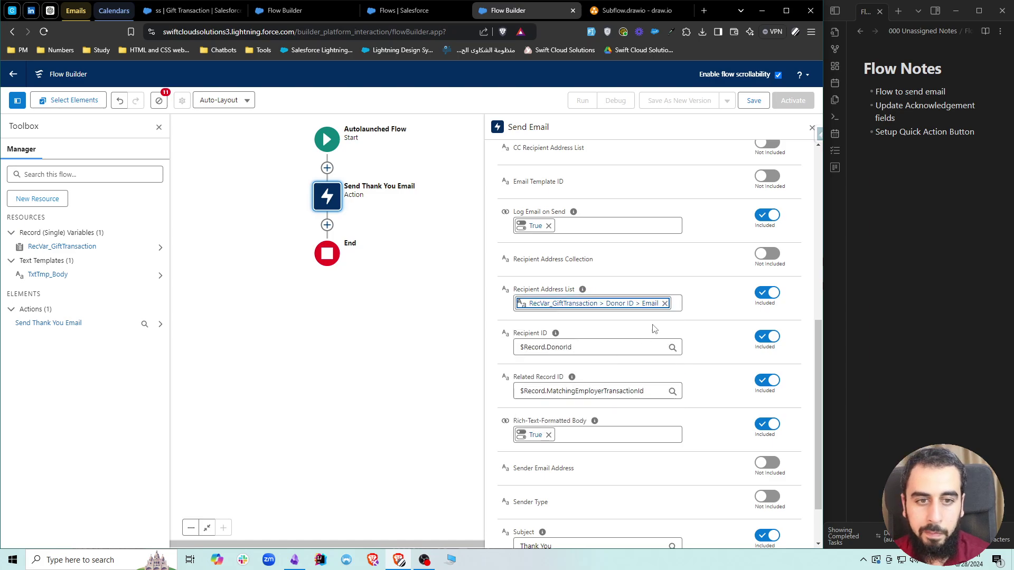
# Set the email action's Recipient ID to RecVar_GiftTransaction > Donor ID
pyautogui.tripleClick(572, 348)
pyautogui.write('recvar')
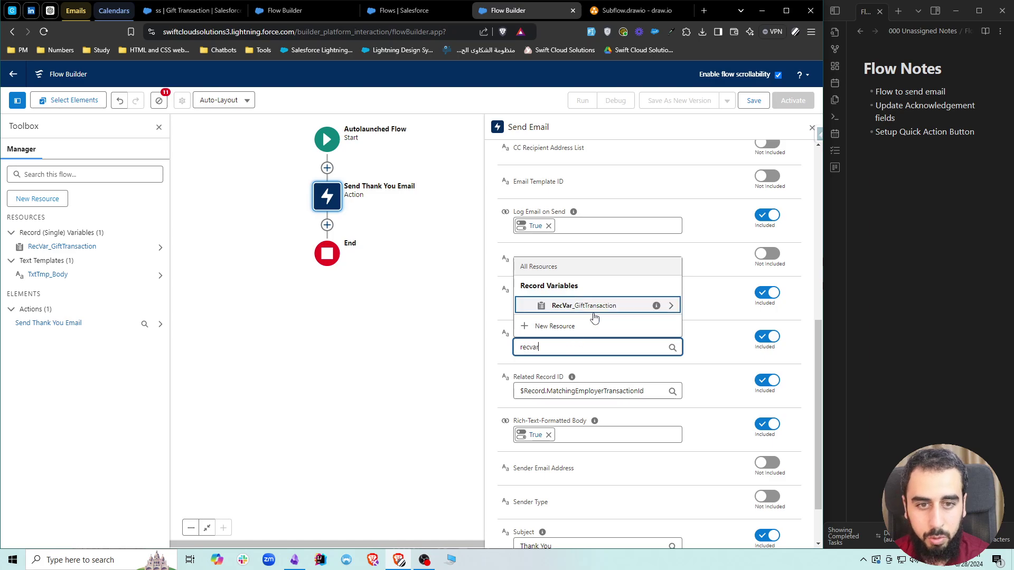
pyautogui.click(593, 312)
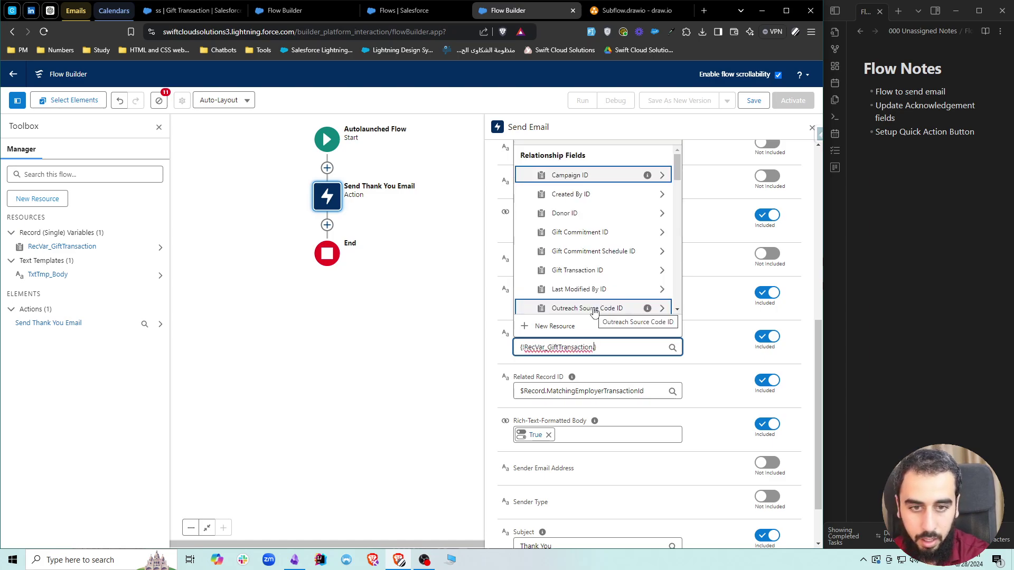
pyautogui.write('donor')
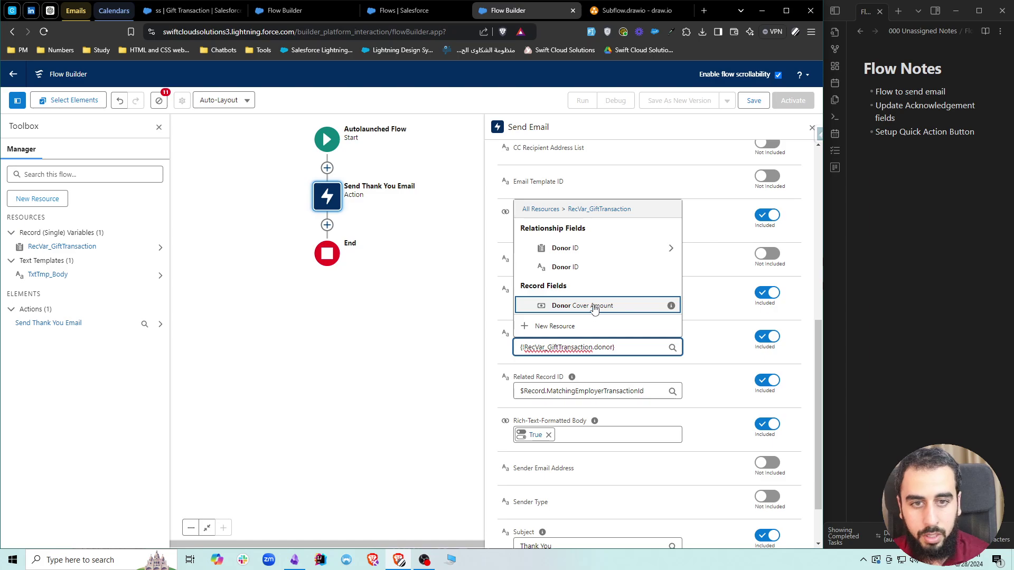
pyautogui.click(600, 268)
# Set the email action's Related Record ID to RecVar_GiftTransaction > Gift Transaction ID
pyautogui.scroll(-2, 712, 378)
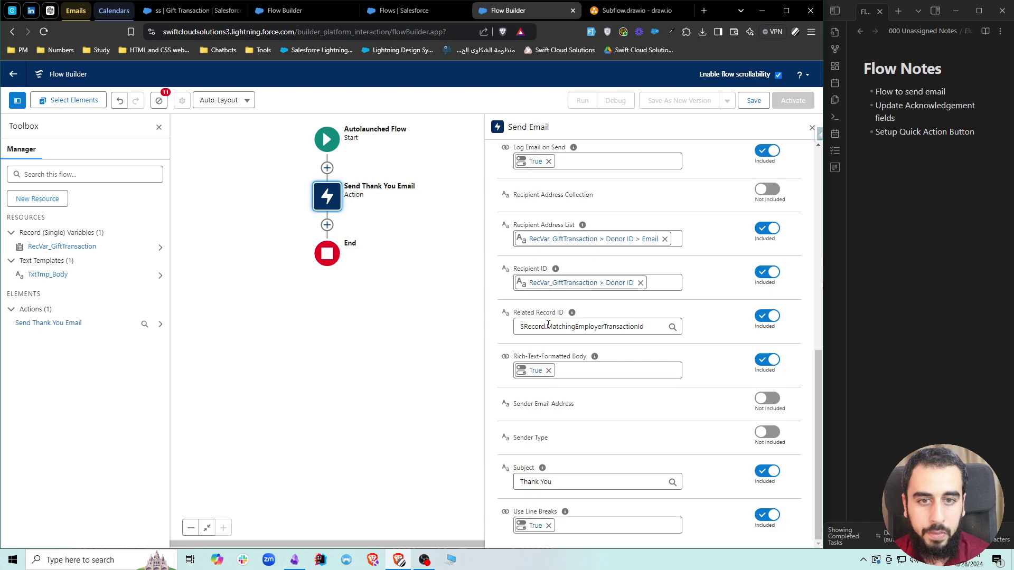
pyautogui.click(602, 327)
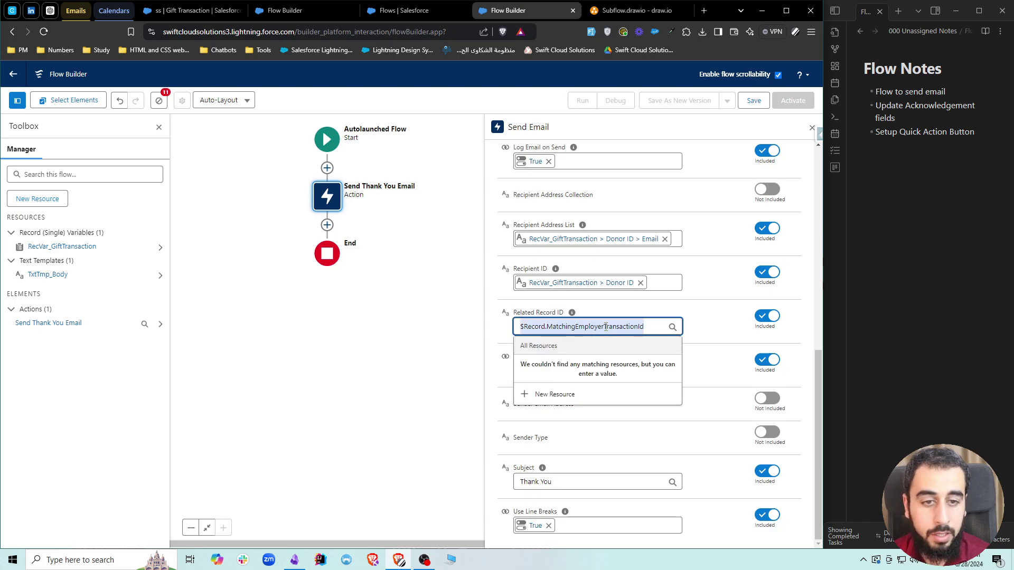
pyautogui.press('BackSpace')
pyautogui.write('rec')
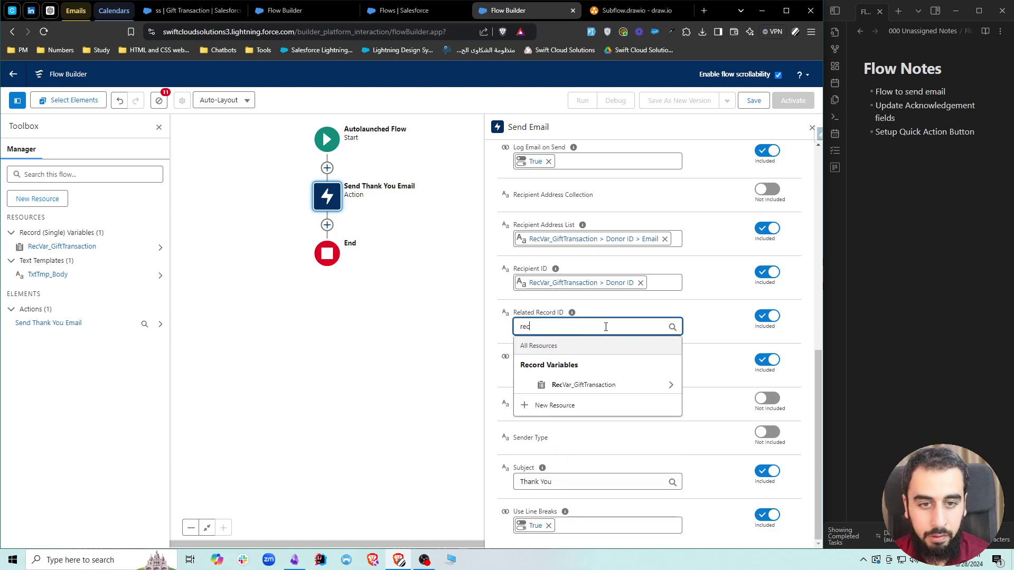
pyautogui.click(612, 391)
pyautogui.write('gift transa')
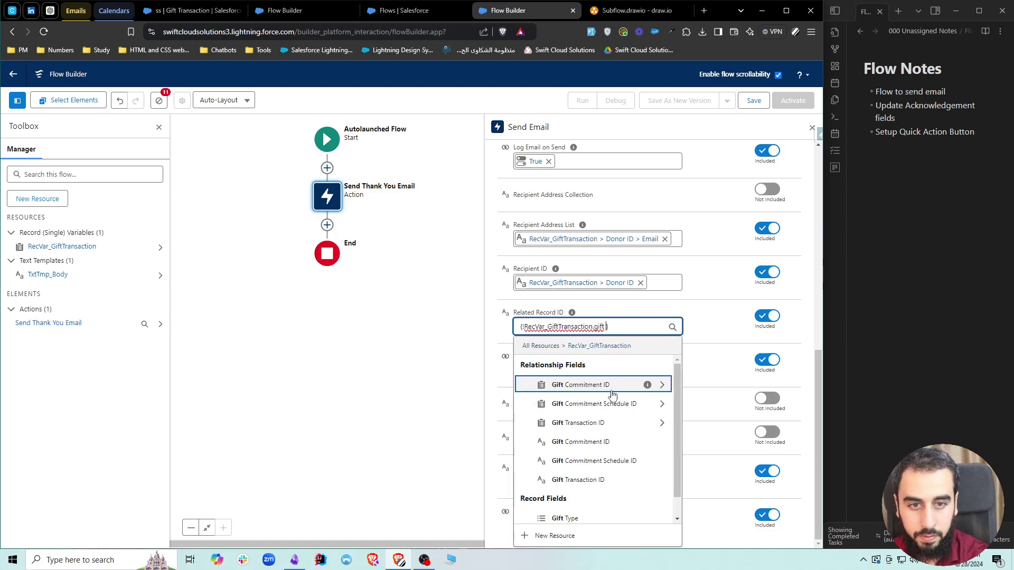
pyautogui.click(605, 404)
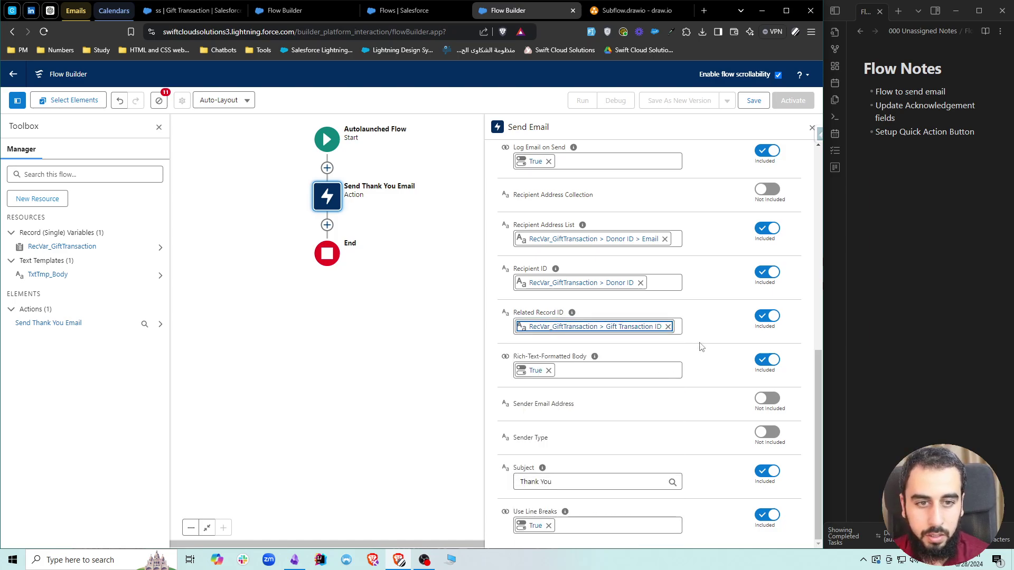
# Review the Send Email input values and save the flow as Subflow - Send Thank You Email
pyautogui.scroll(1, 716, 403)
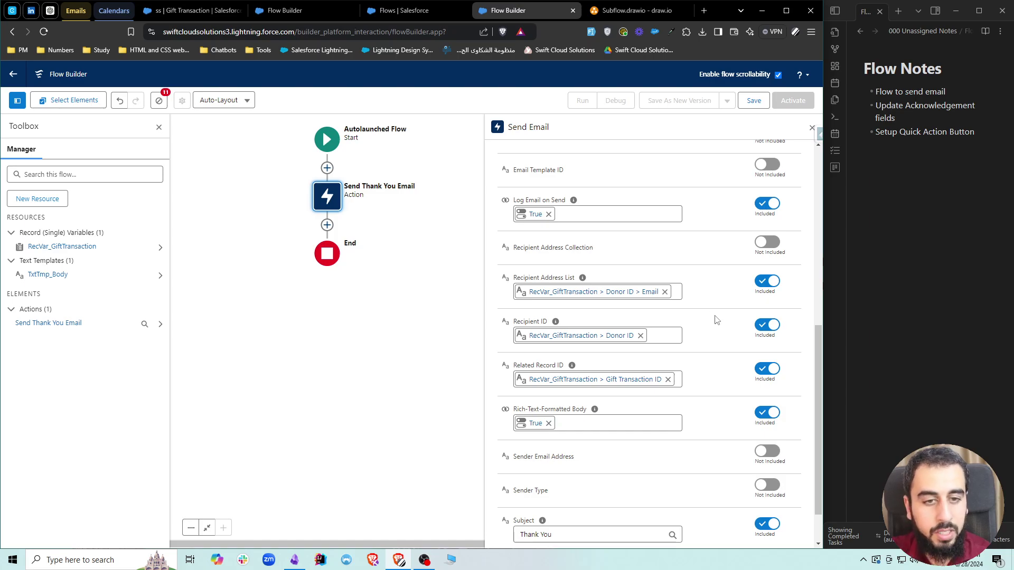
pyautogui.scroll(-1, 718, 349)
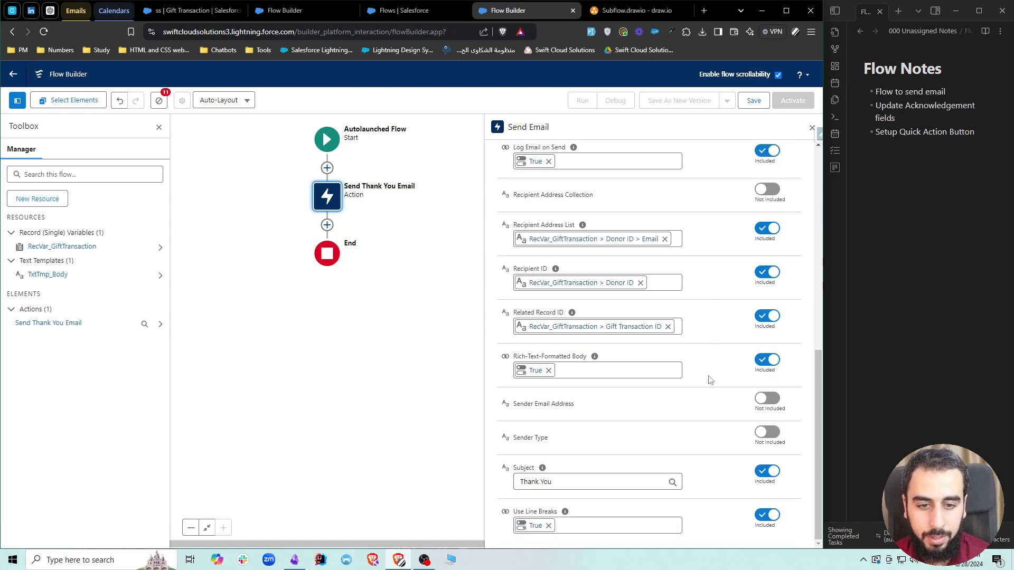
pyautogui.scroll(5, 663, 433)
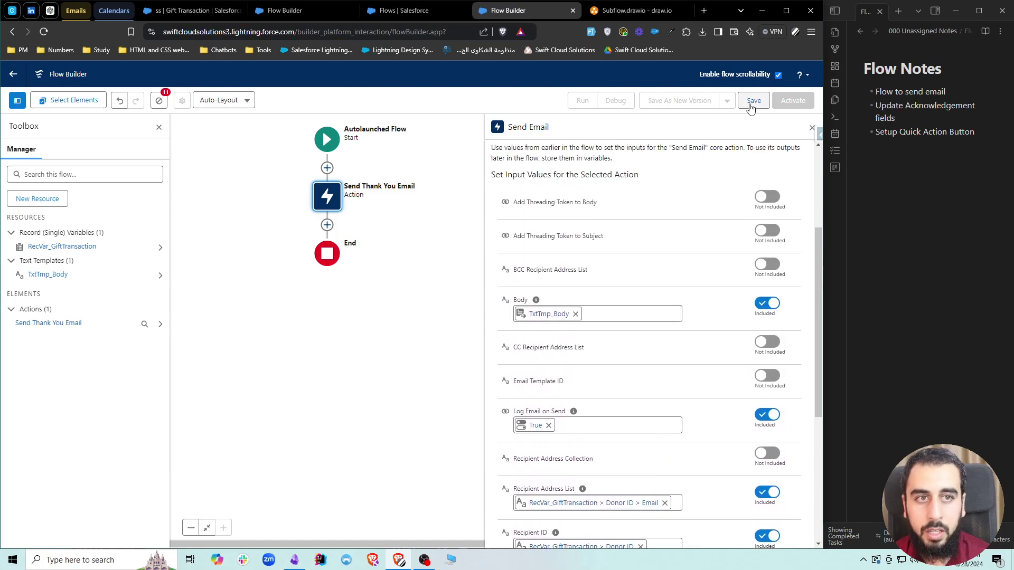
pyautogui.click(754, 101)
pyautogui.click(606, 369)
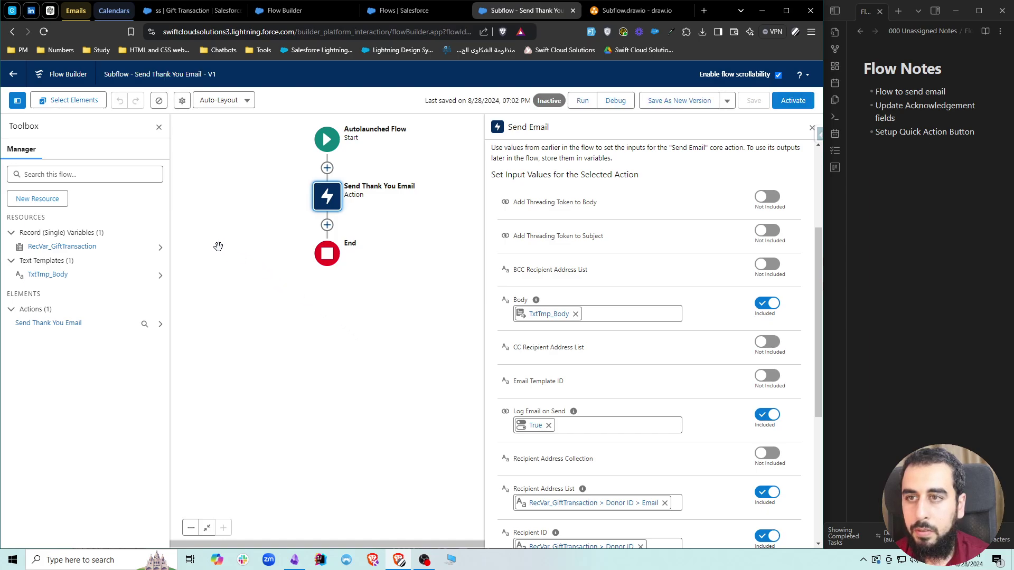
# Check the subflow's errors and warnings, and activate the flow
pyautogui.click(159, 127)
pyautogui.click(159, 101)
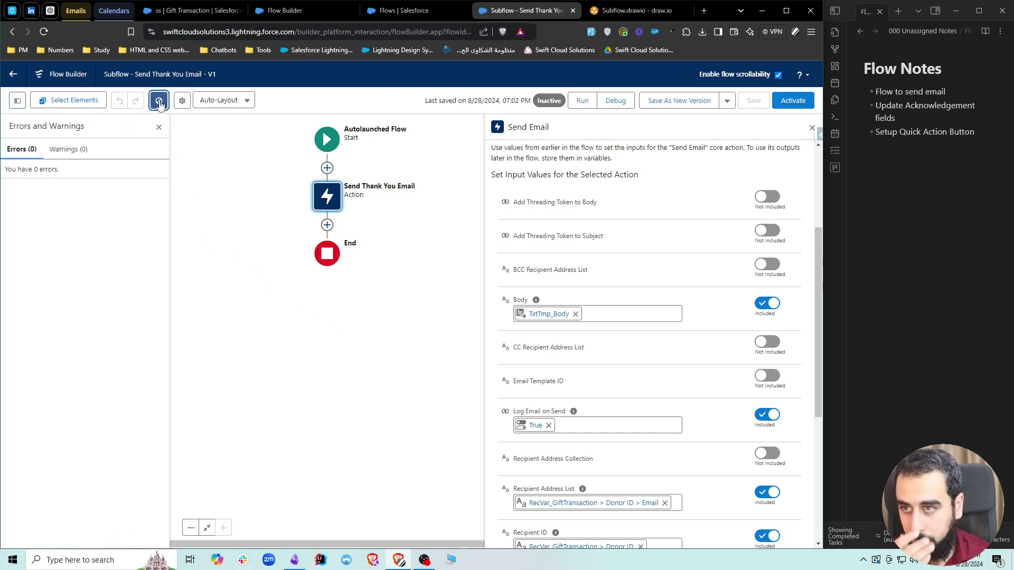
pyautogui.click(159, 101)
pyautogui.click(159, 101)
pyautogui.click(158, 101)
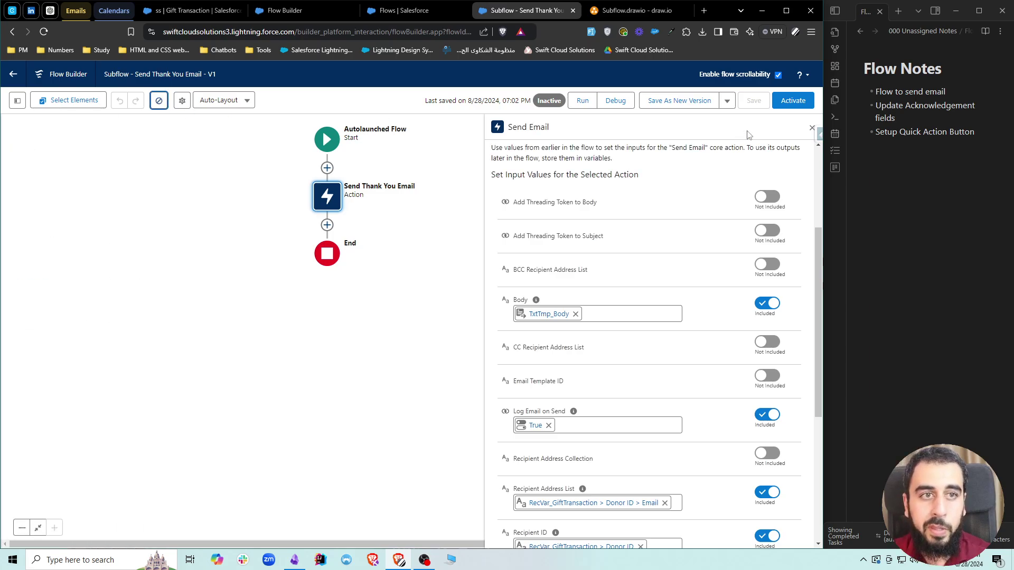
pyautogui.click(787, 103)
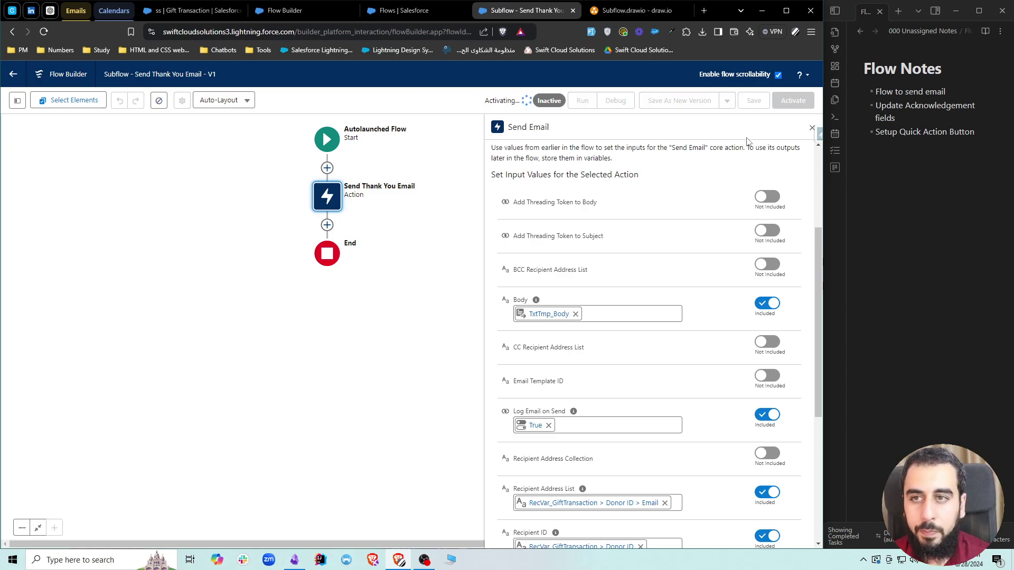
# Switch to the draw.io diagram and examine how both thank-you flows share one Send Email subflow
pyautogui.click(617, 10)
pyautogui.scroll(4, 632, 337)
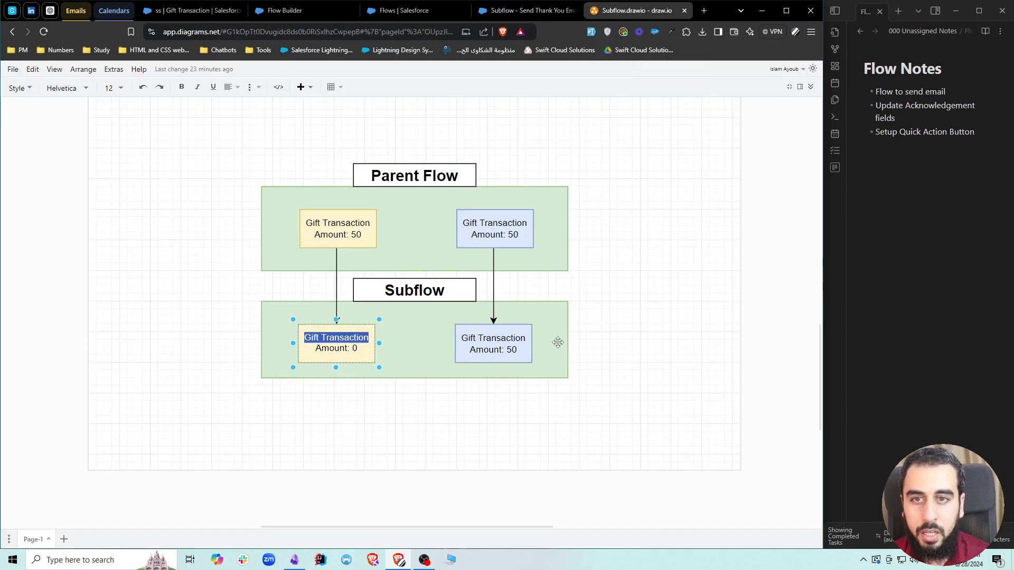
pyautogui.scroll(4, 632, 337)
pyautogui.click(315, 290)
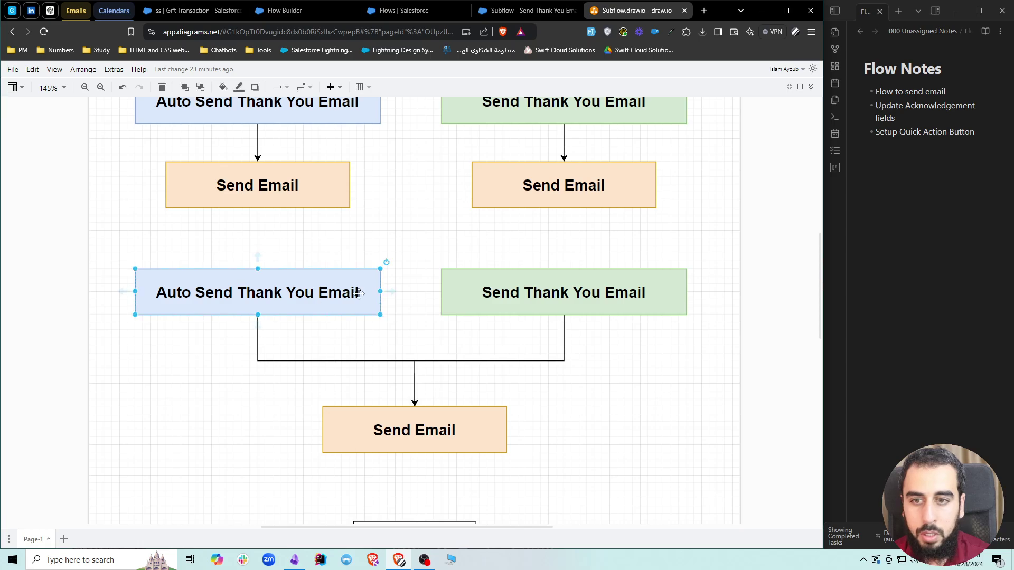
pyautogui.click(499, 290)
pyautogui.click(337, 293)
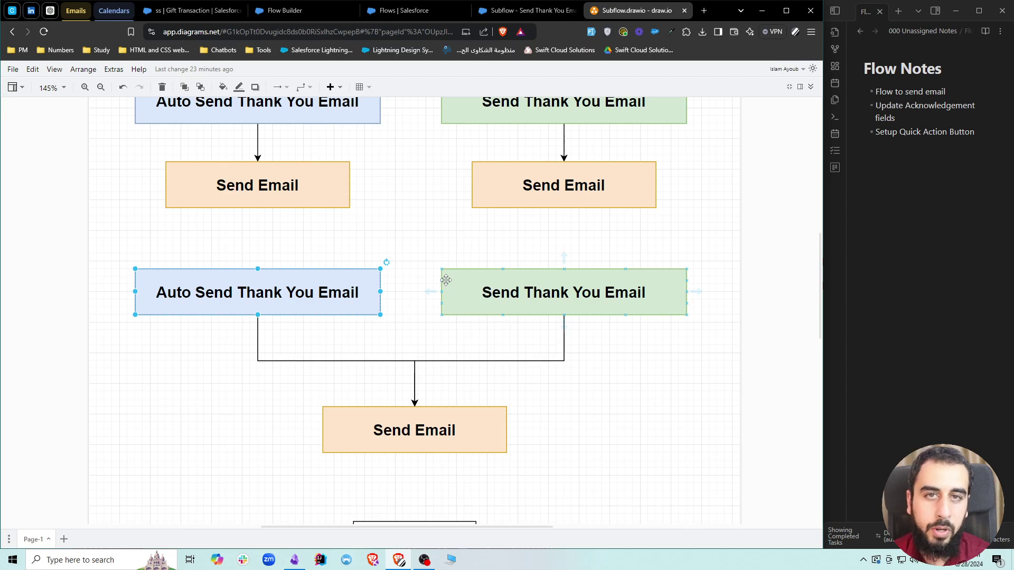
# Open the Auto Send Thank You Email flow from the Salesforce flow list, closing the list and the subflow's builder
pyautogui.click(429, 15)
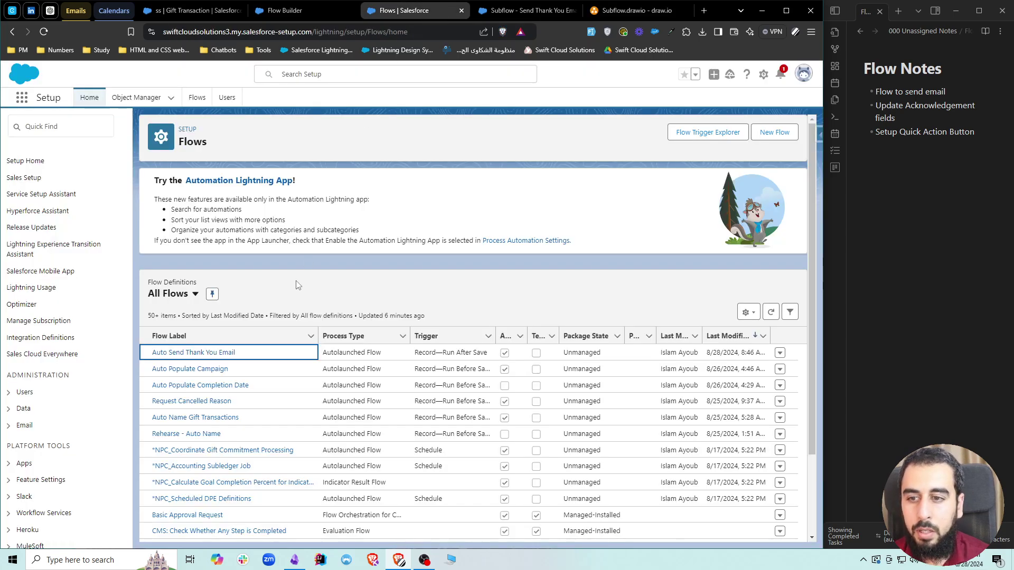
pyautogui.click(221, 352)
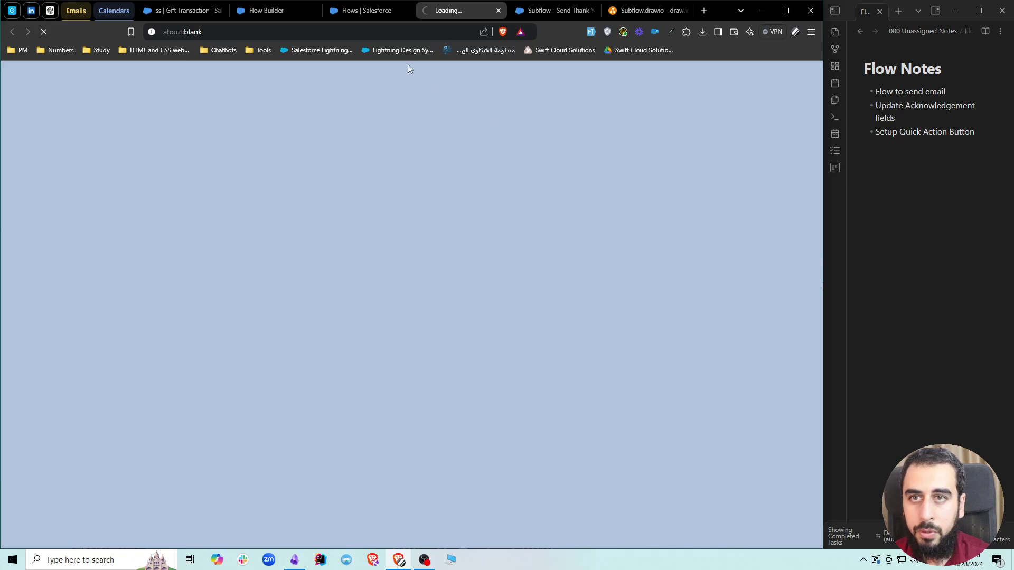
pyautogui.click(284, 11)
pyautogui.click(451, 12)
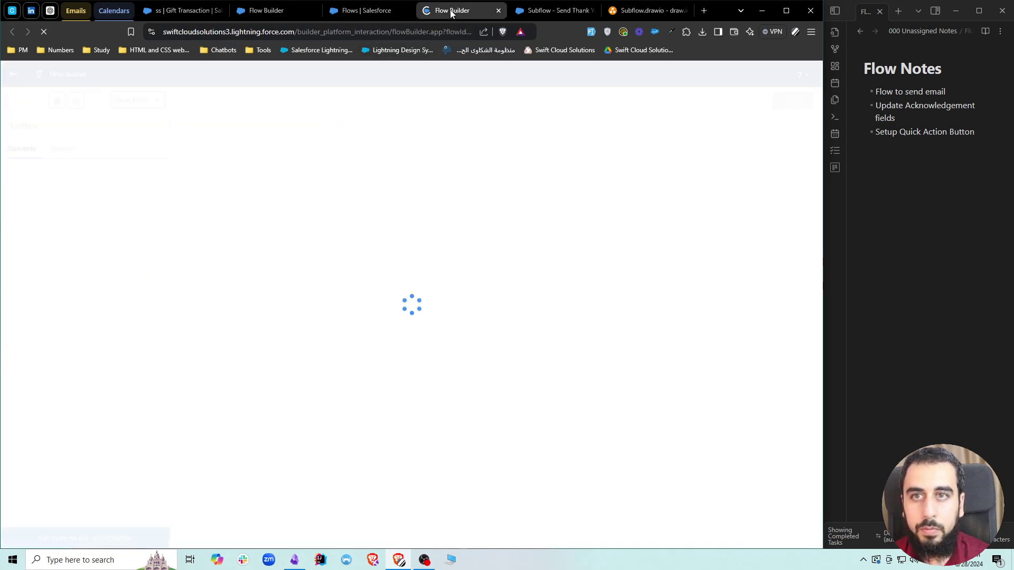
pyautogui.click(390, 11)
pyautogui.click(406, 11)
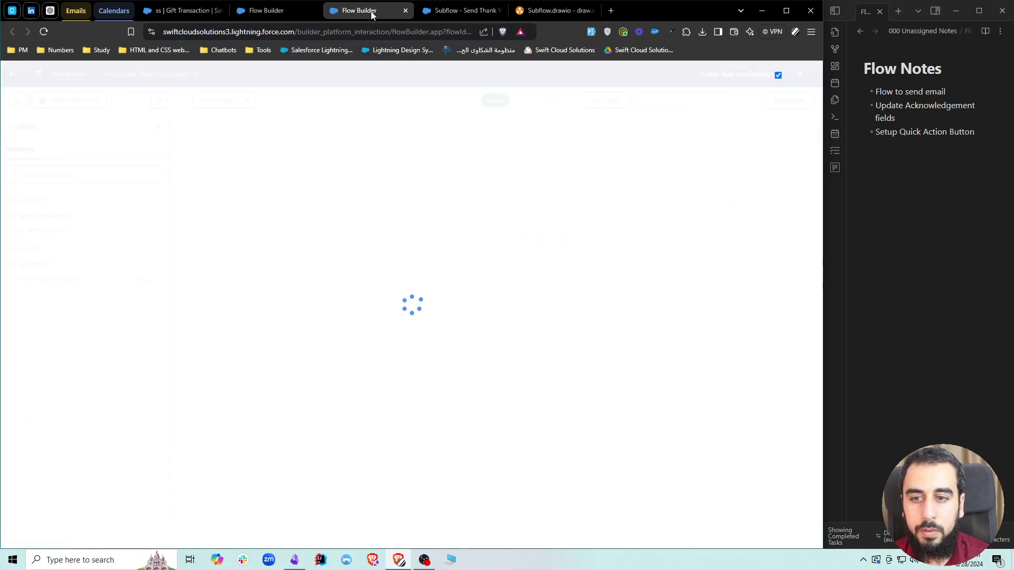
pyautogui.click(431, 13)
pyautogui.click(499, 11)
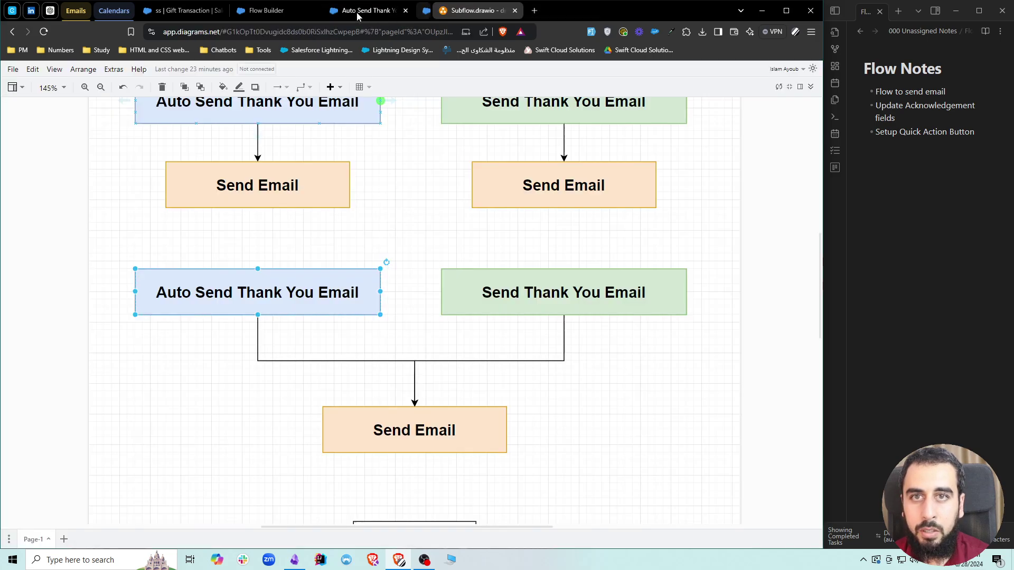
pyautogui.click(357, 11)
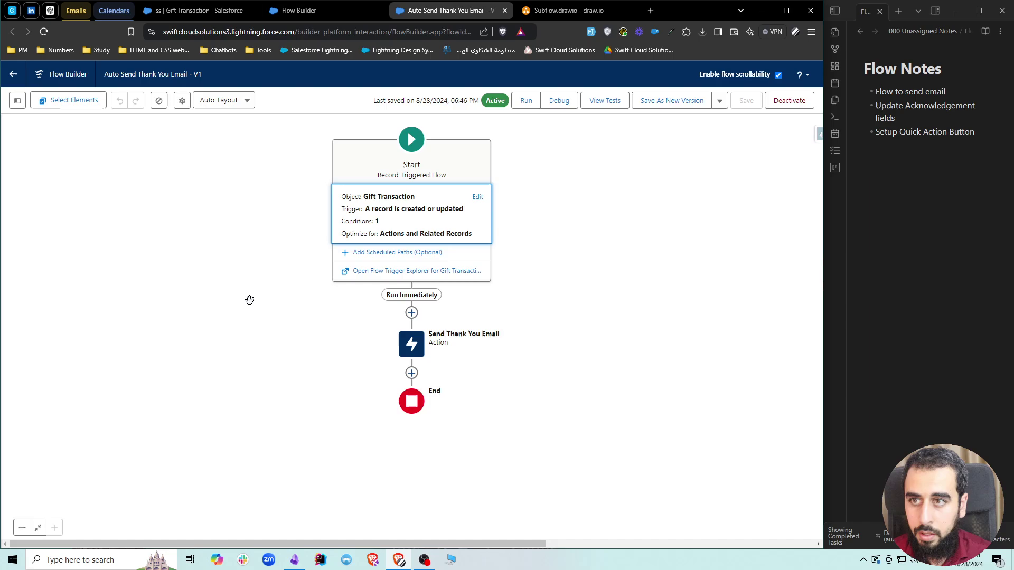
# Add the Subflow - Send Thank You Email element directly after Run Immediately, before the existing email action
pyautogui.click(411, 313)
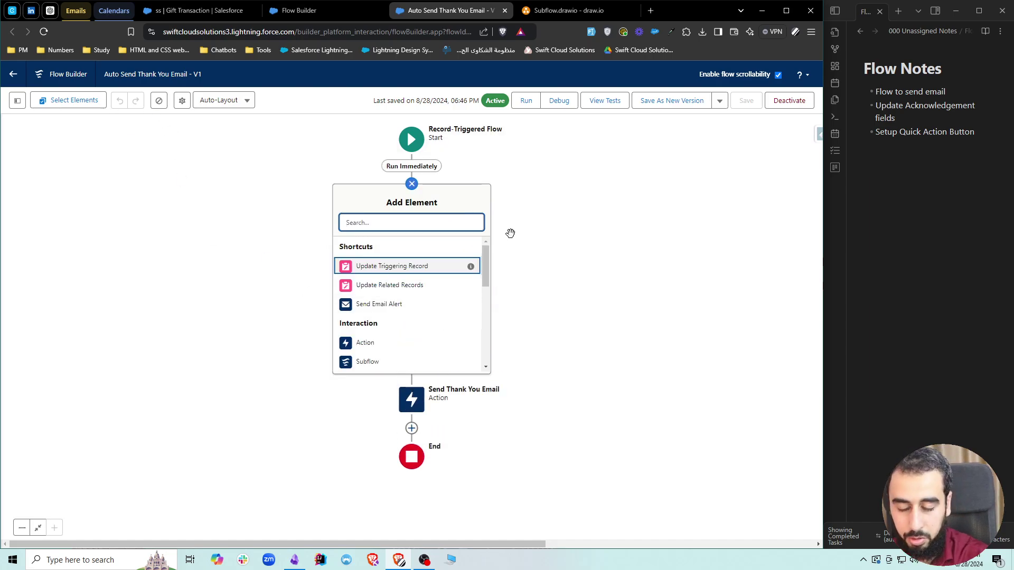
pyautogui.write('subflow')
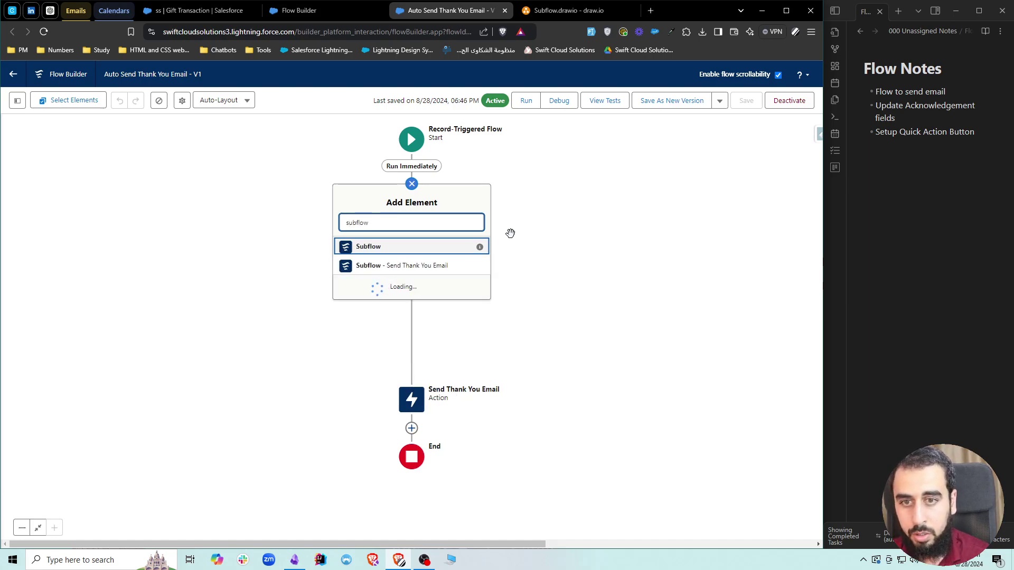
pyautogui.click(407, 266)
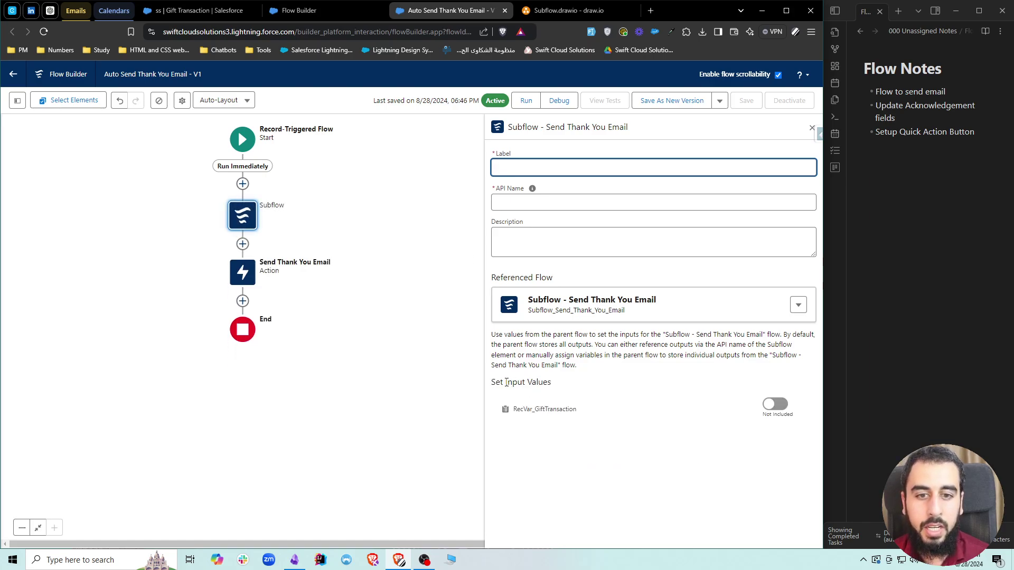
# Include the subflow's RecVar_GiftTransaction input and set it to Triggering GiftTransaction
pyautogui.moveTo(506, 382); pyautogui.dragTo(582, 396)
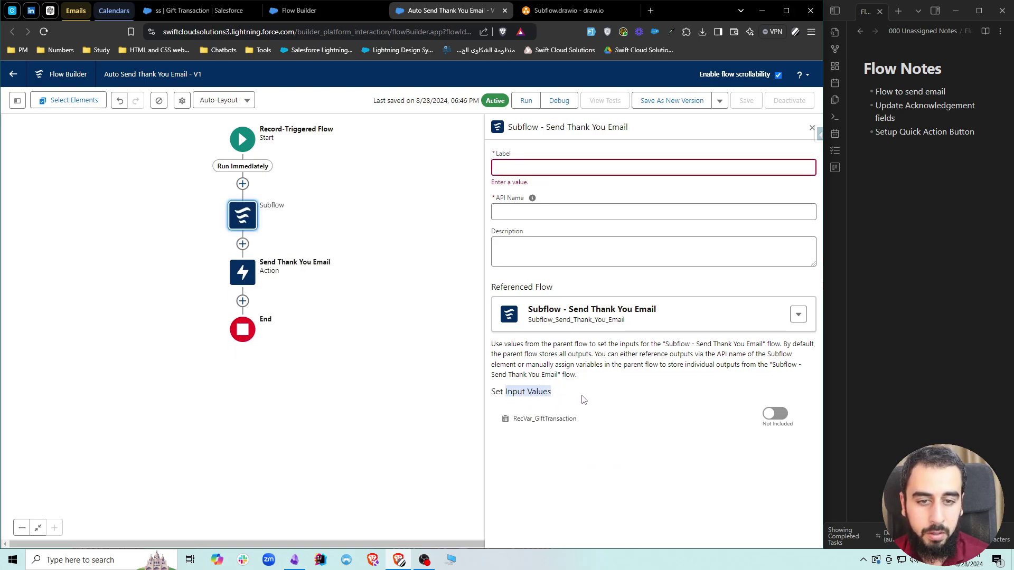
pyautogui.click(583, 400)
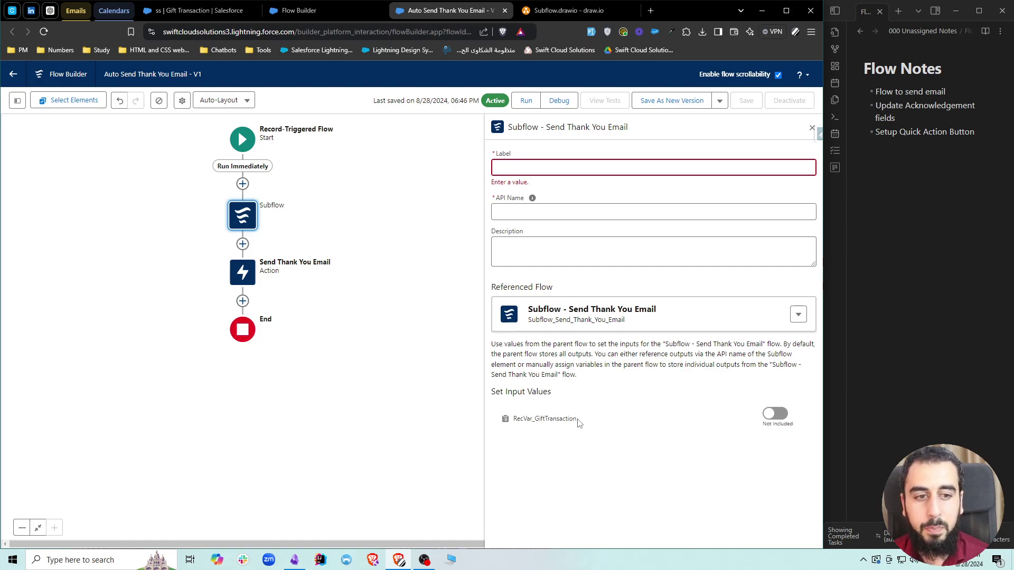
pyautogui.moveTo(579, 422); pyautogui.dragTo(511, 420)
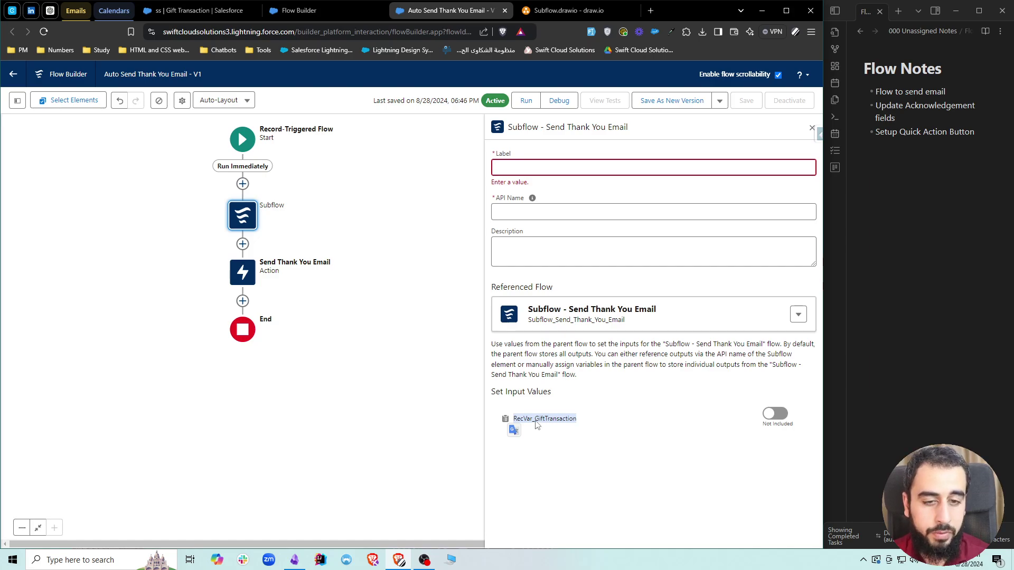
pyautogui.click(769, 414)
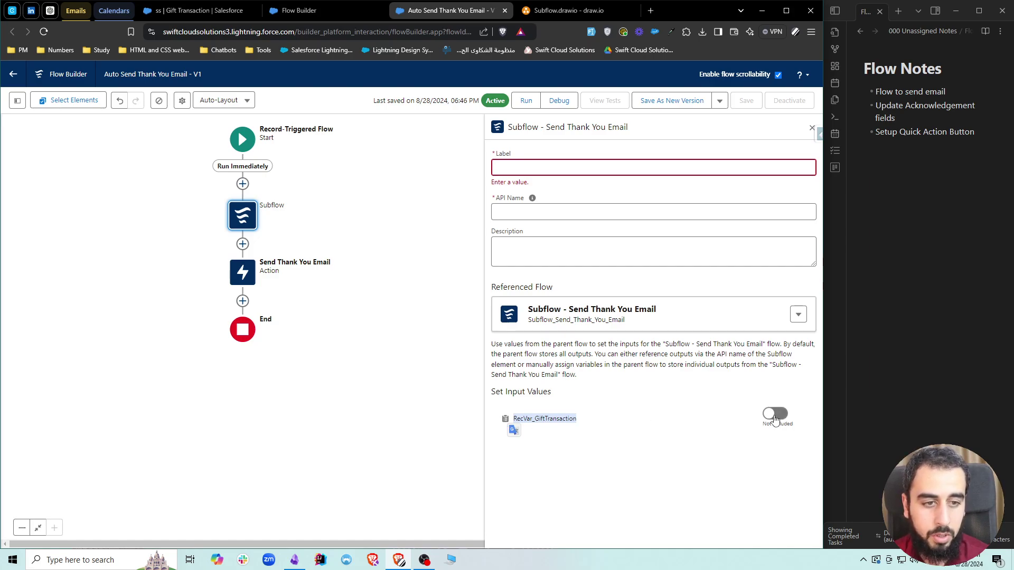
pyautogui.click(595, 420)
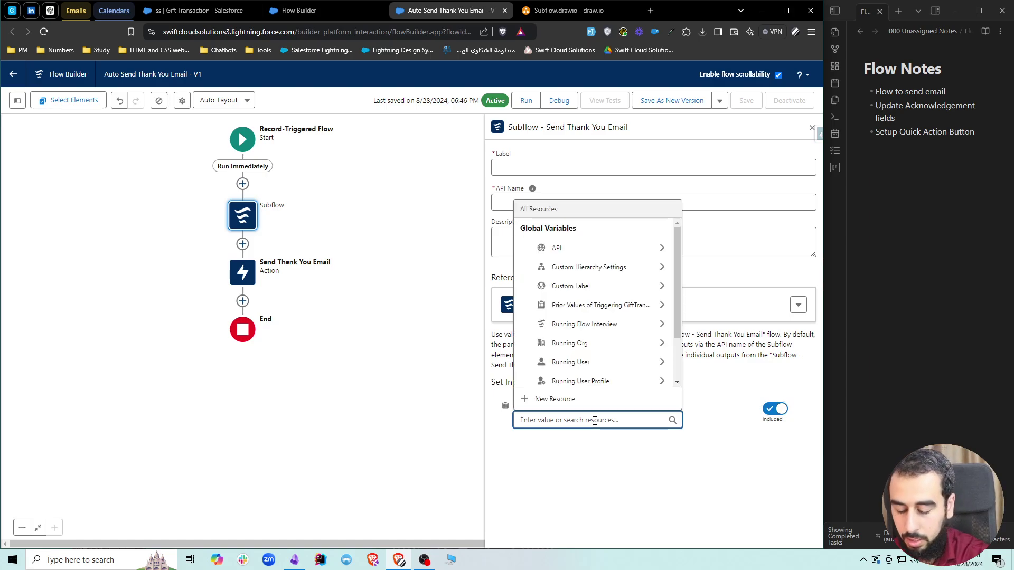
pyautogui.write('trigg')
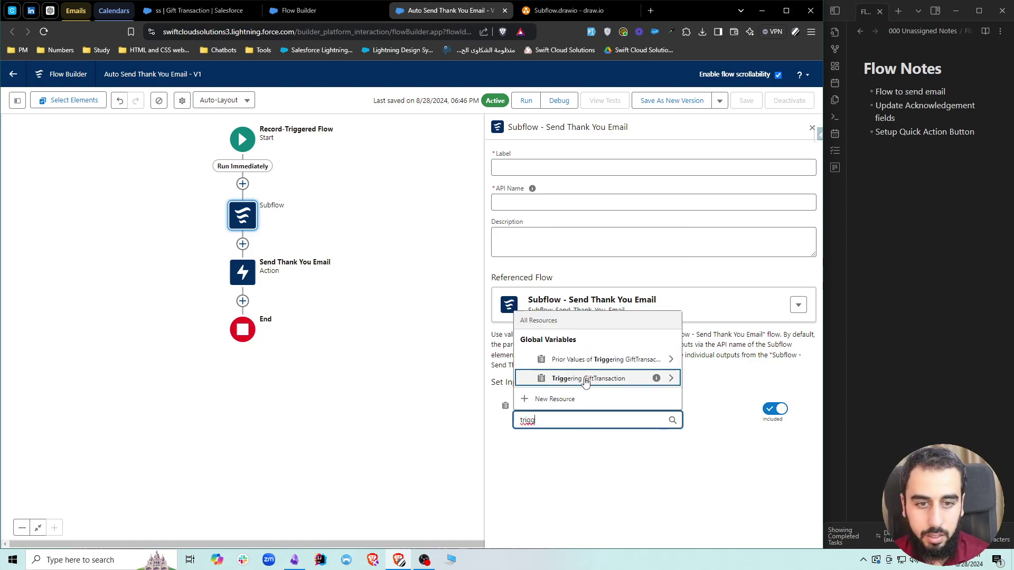
pyautogui.click(585, 380)
pyautogui.click(612, 479)
pyautogui.click(612, 419)
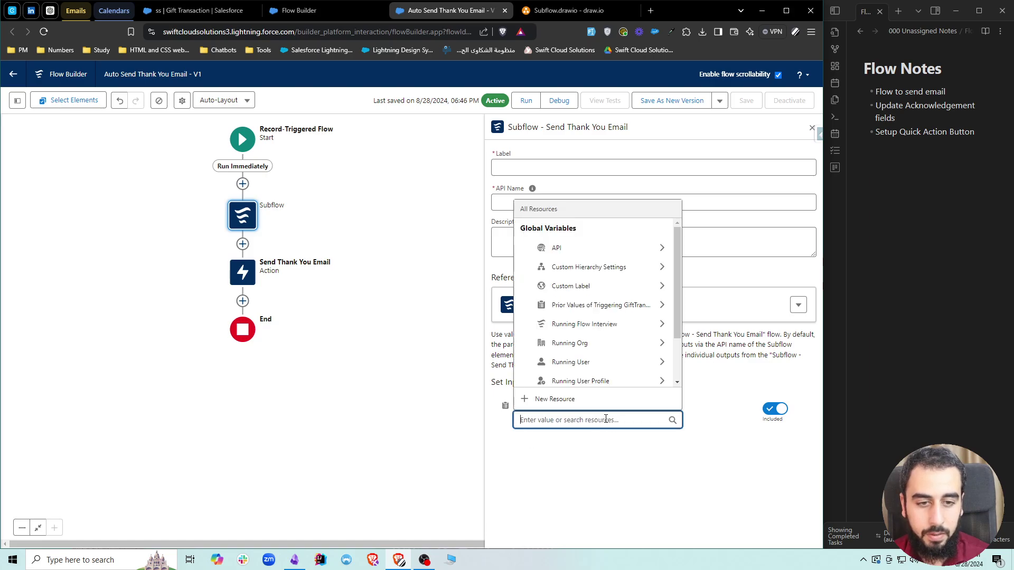
pyautogui.write('trigg')
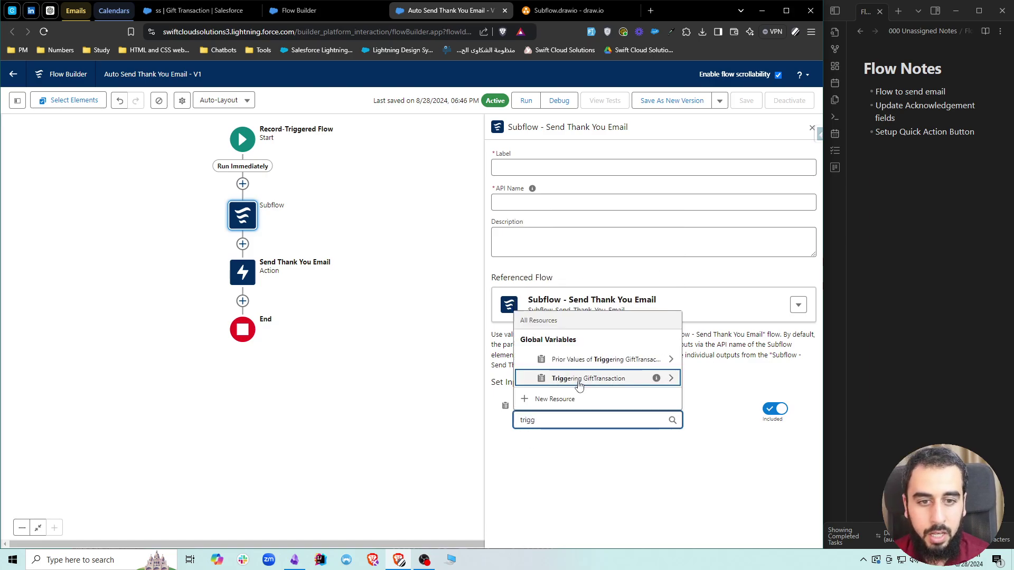
pyautogui.click(579, 380)
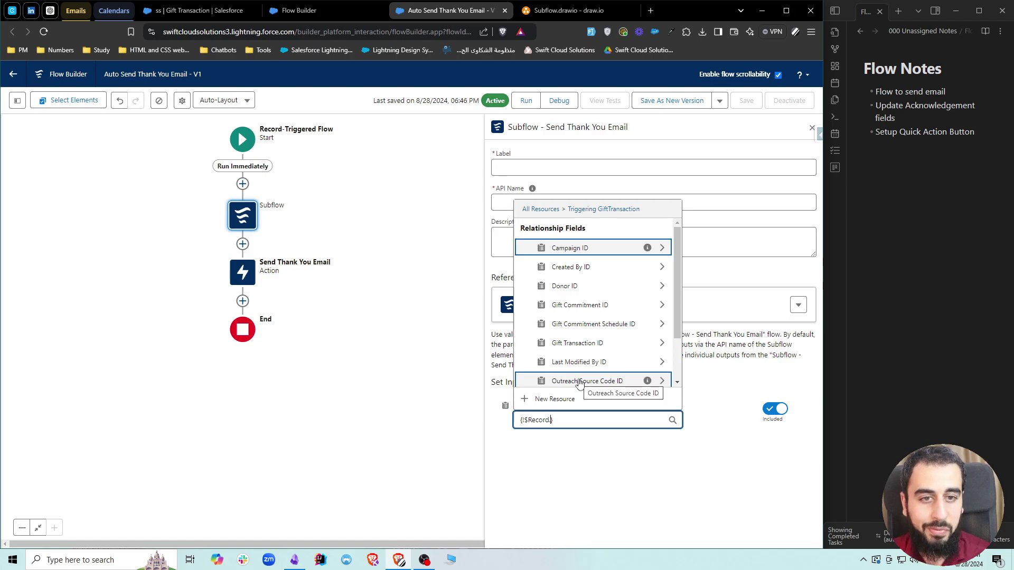
pyautogui.click(587, 478)
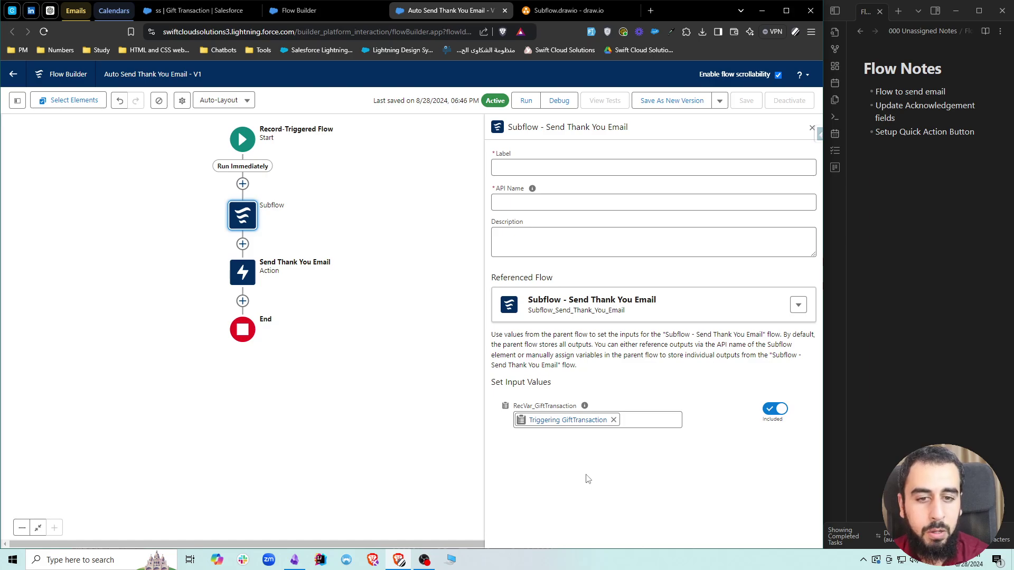
pyautogui.moveTo(577, 407); pyautogui.dragTo(535, 407)
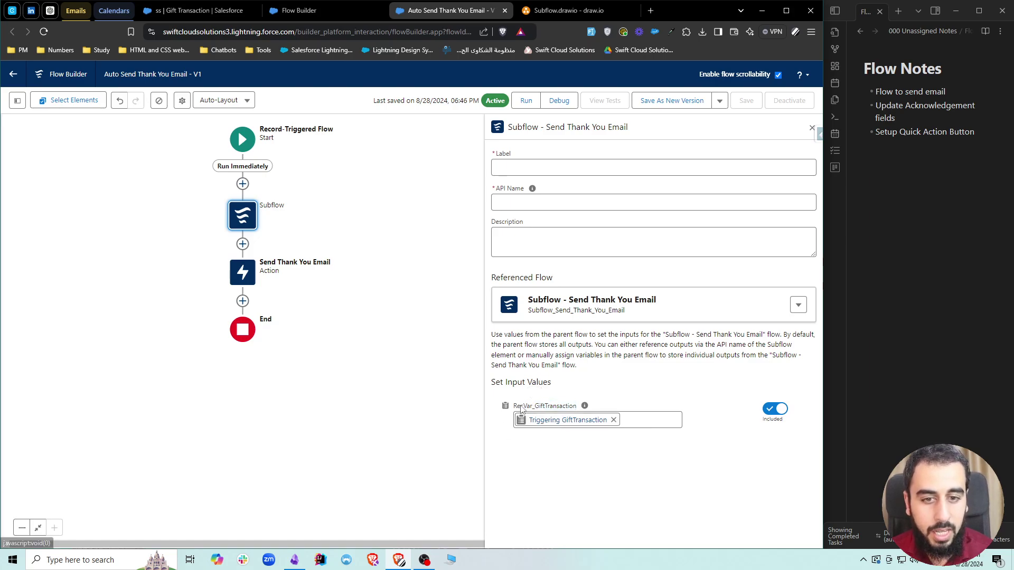
pyautogui.moveTo(512, 407); pyautogui.dragTo(575, 408)
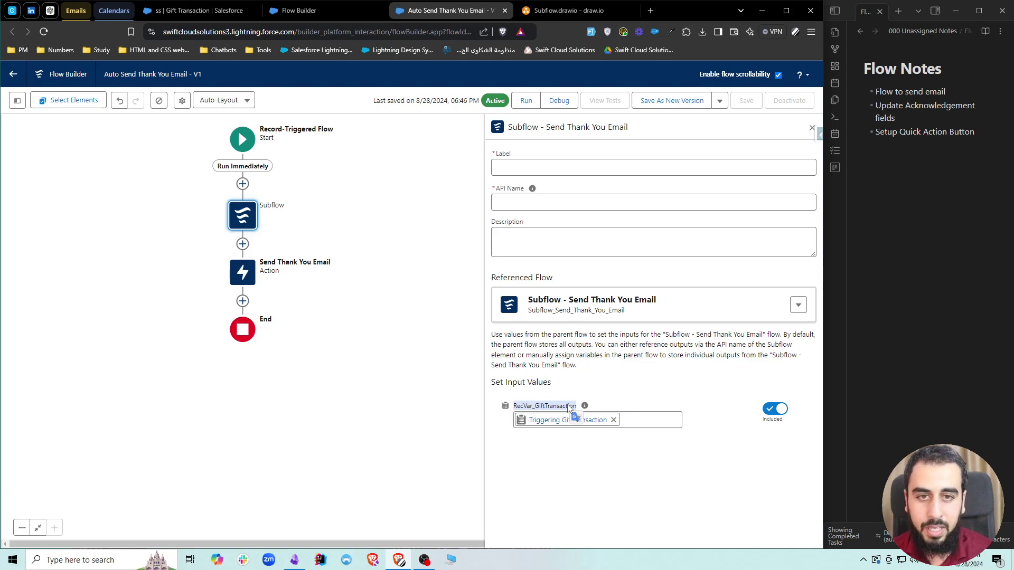
# Delete the Send Thank You Email action that follows the subflow element
pyautogui.click(581, 361)
pyautogui.click(240, 272)
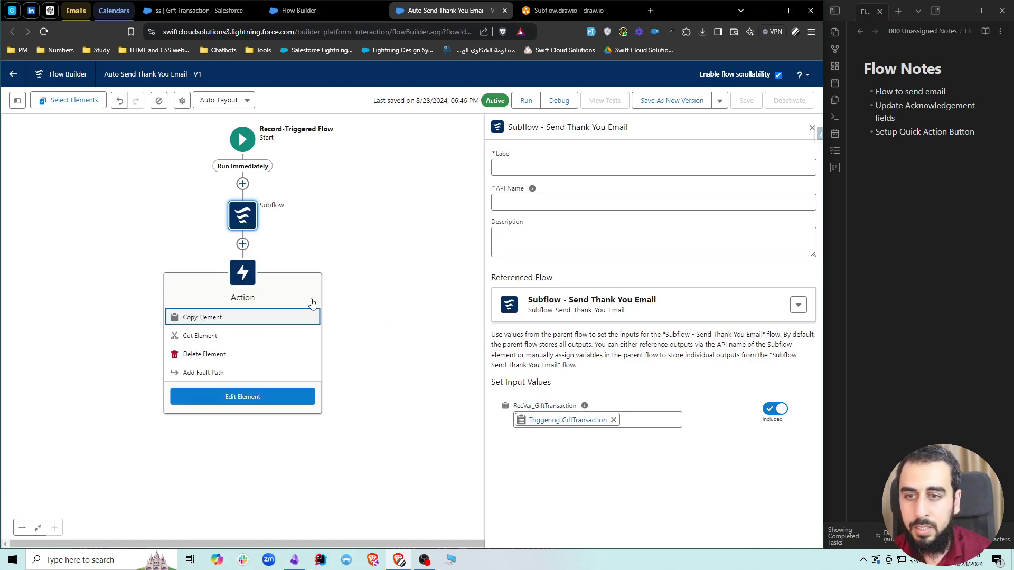
pyautogui.click(206, 357)
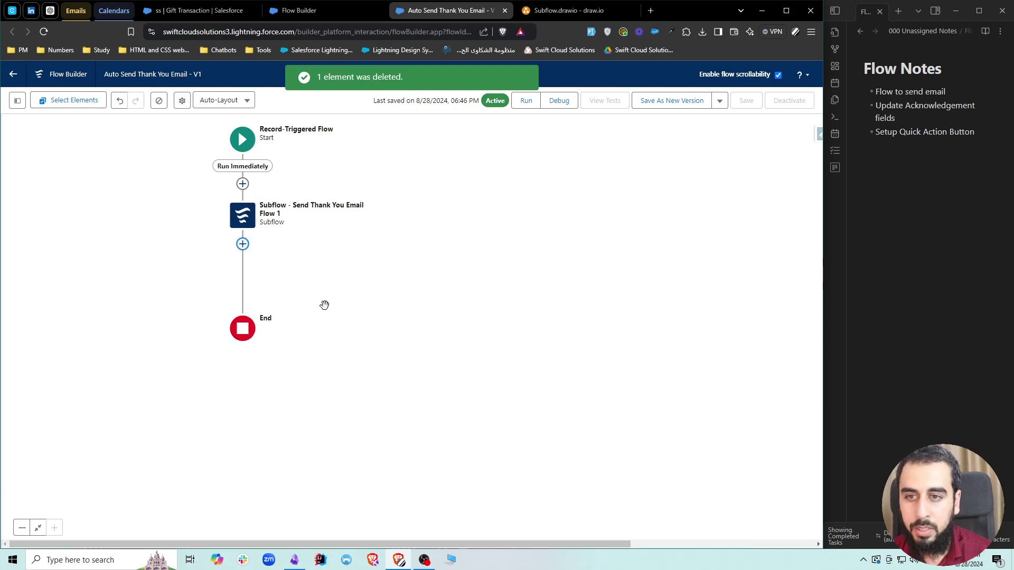
# Shorten the subflow element's label to Subflow - Send Thank You Email
pyautogui.doubleClick(242, 214)
pyautogui.tripleClick(629, 167)
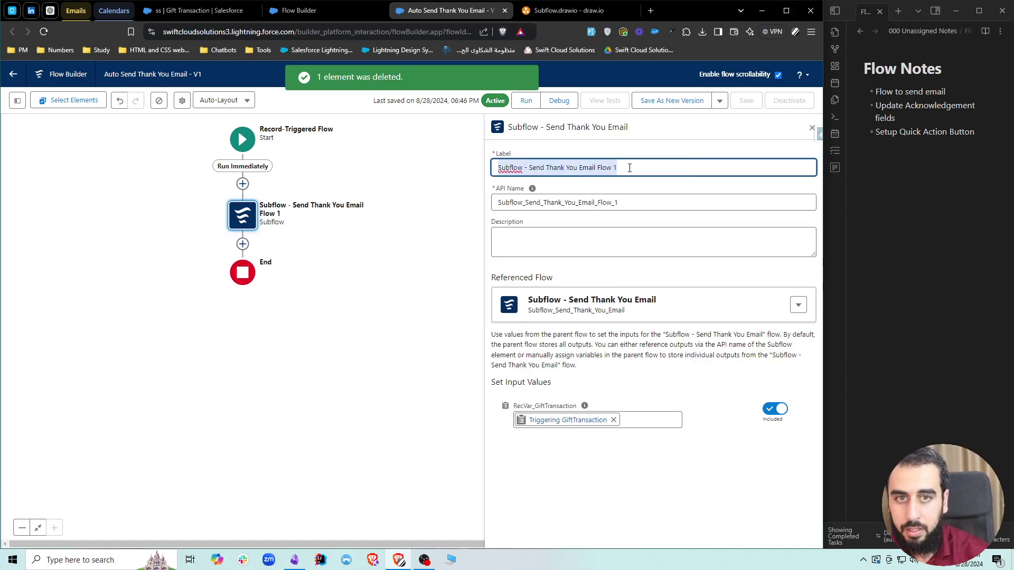
pyautogui.click(633, 168)
pyautogui.press('BackSpace')
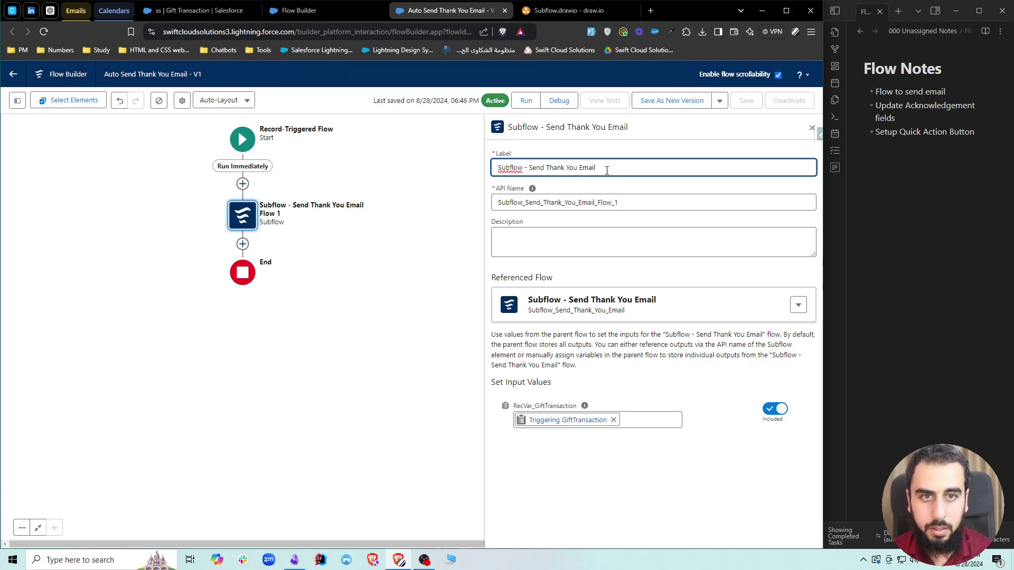
# Change the subflow element's label to Send Thank You Email and its API name to Send_Thank_You_Email
pyautogui.moveTo(529, 168); pyautogui.dragTo(479, 167)
pyautogui.press('BackSpace')
pyautogui.tripleClick(615, 203)
pyautogui.press('BackSpace')
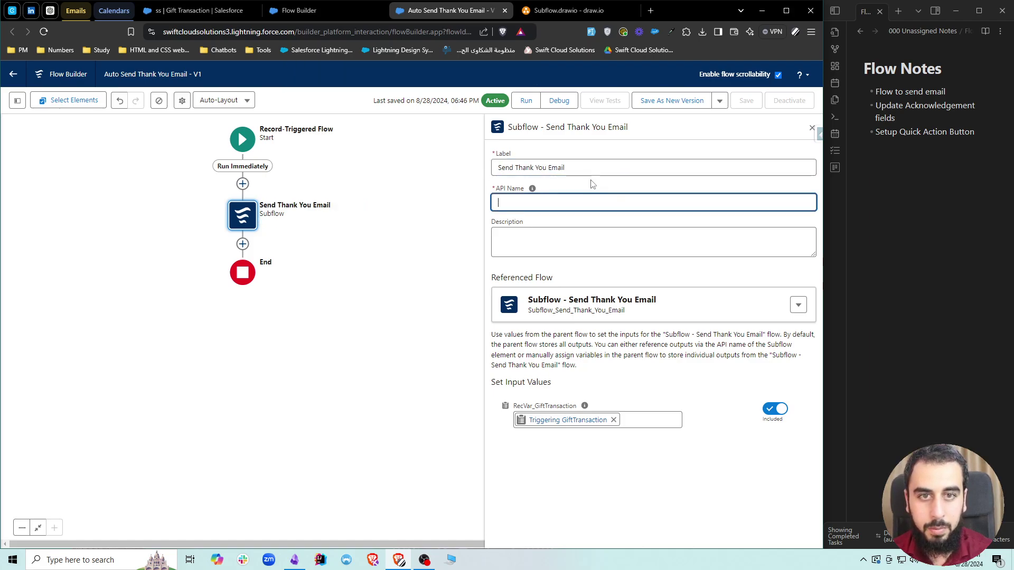
pyautogui.click(592, 170)
pyautogui.click(593, 201)
pyautogui.click(590, 182)
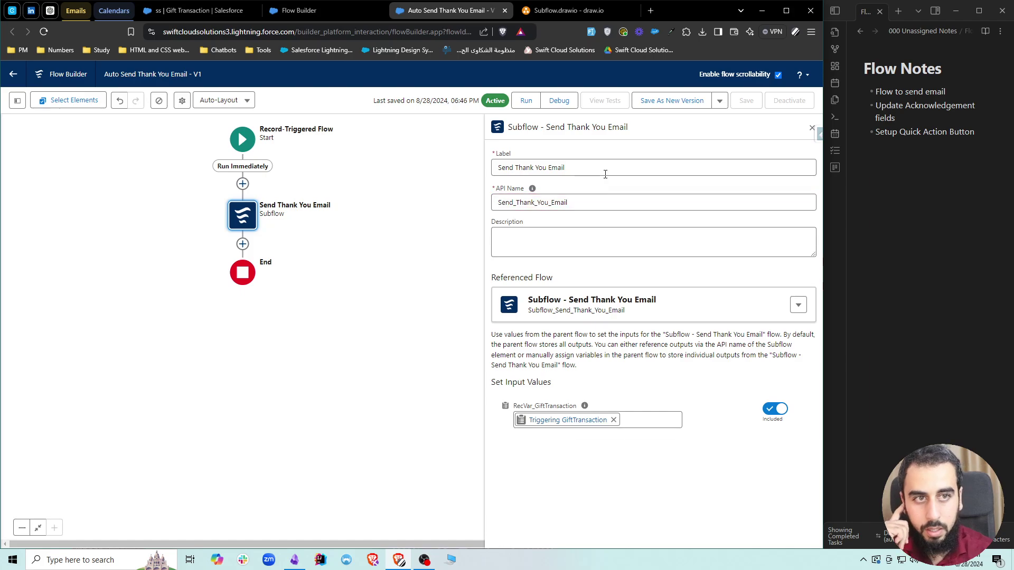
# Save the Auto Send Thank You Email flow as a new version, activate it and close it
pyautogui.click(676, 103)
pyautogui.click(609, 389)
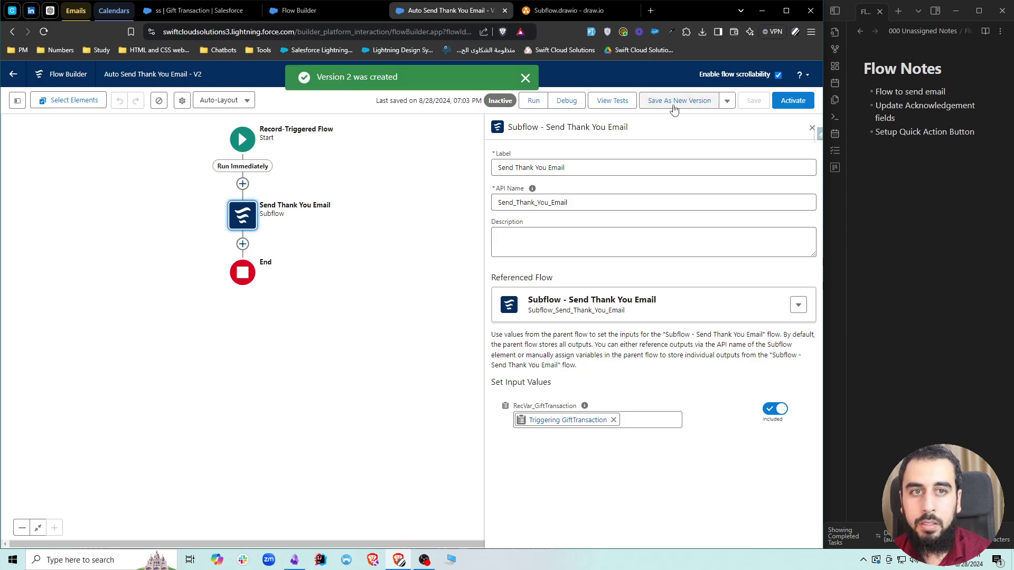
pyautogui.click(793, 100)
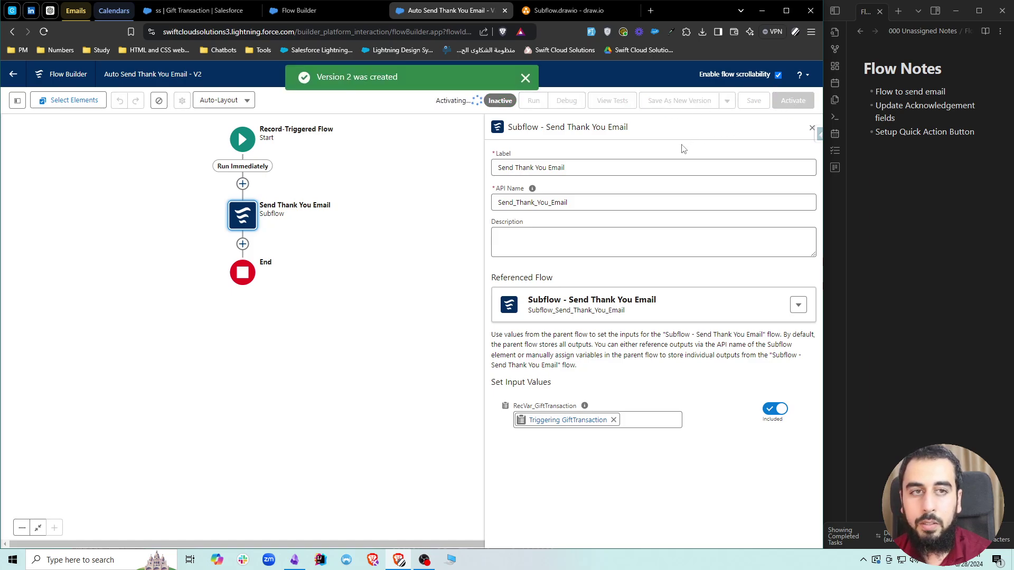
pyautogui.click(504, 10)
# Delete the unconfigured Send Email action after Get Gift Transaction in the unsaved screen flow
pyautogui.click(336, 9)
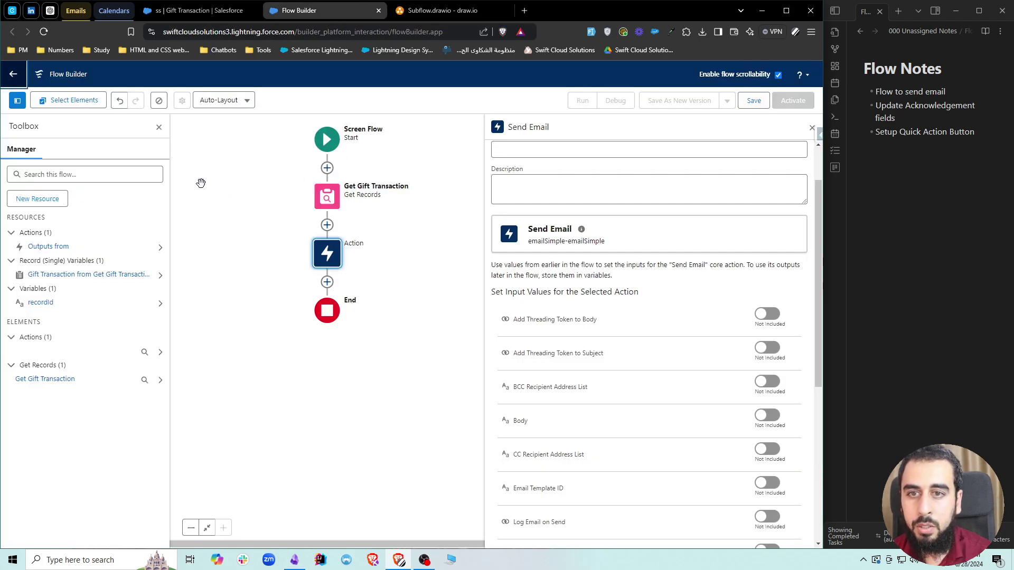
pyautogui.click(331, 255)
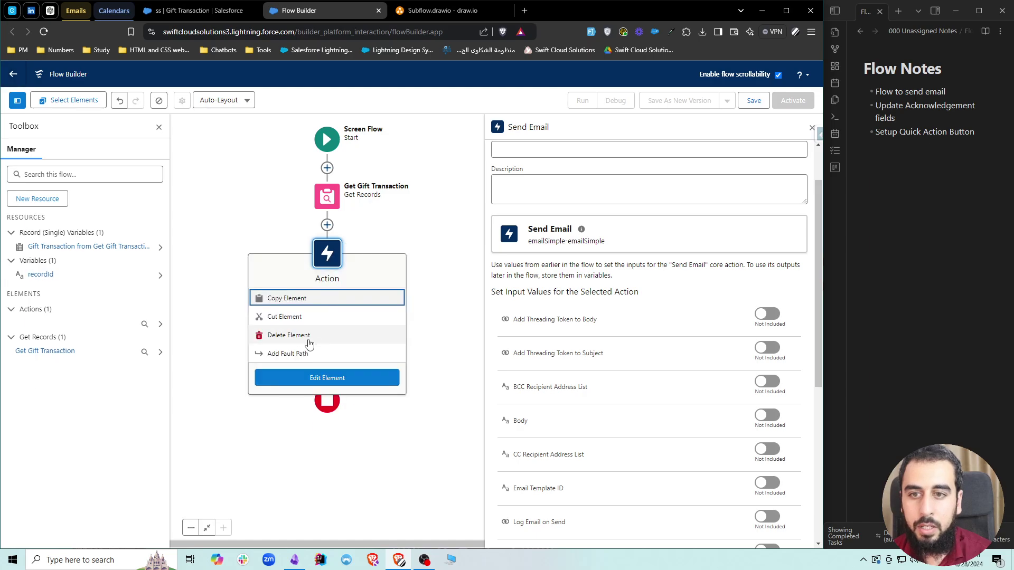
pyautogui.click(337, 336)
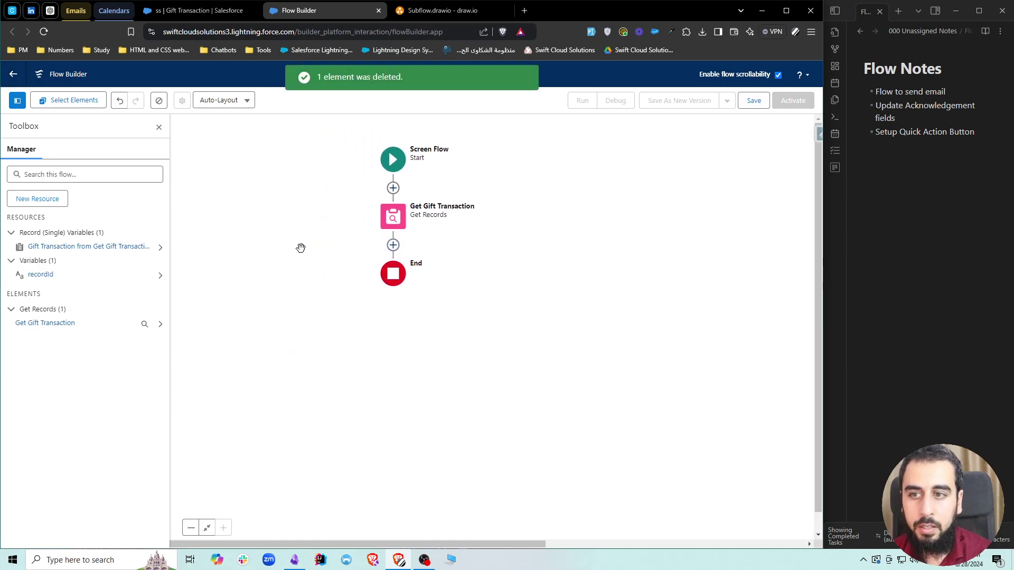
pyautogui.click(750, 103)
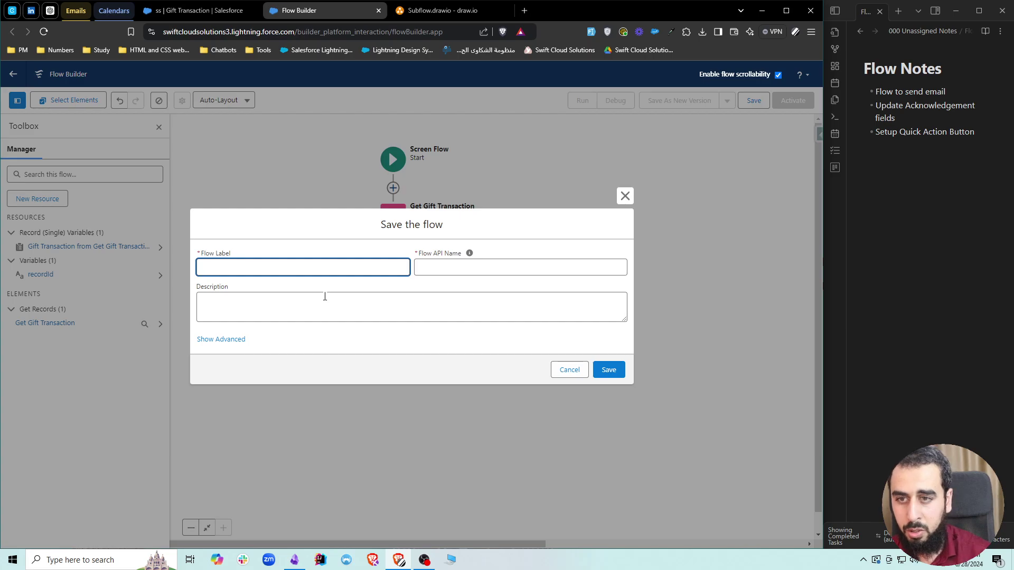
pyautogui.click(569, 370)
pyautogui.click(392, 245)
pyautogui.write('s')
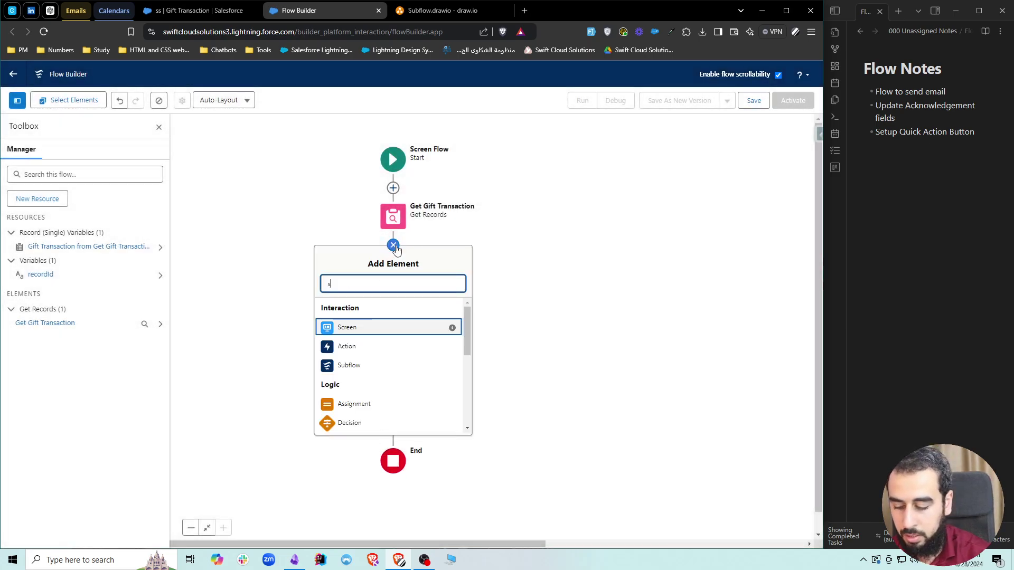
pyautogui.write('ubflow')
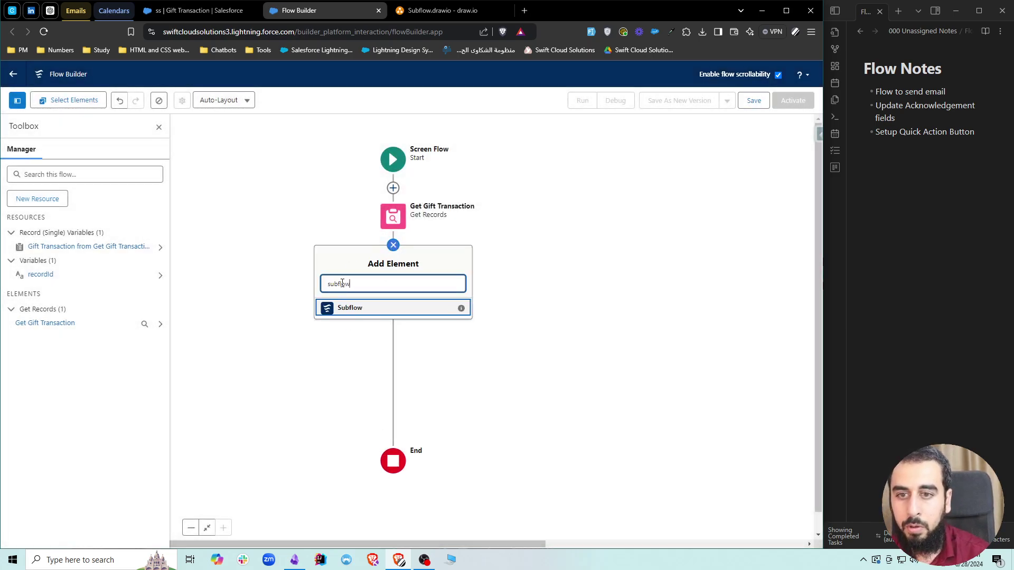
# Save the flow as Screen Flow - Send Thank You Email with API name Screen_Flow_Send_Thank_You_Email, and reload Flow Builder
pyautogui.click(755, 101)
pyautogui.click(336, 272)
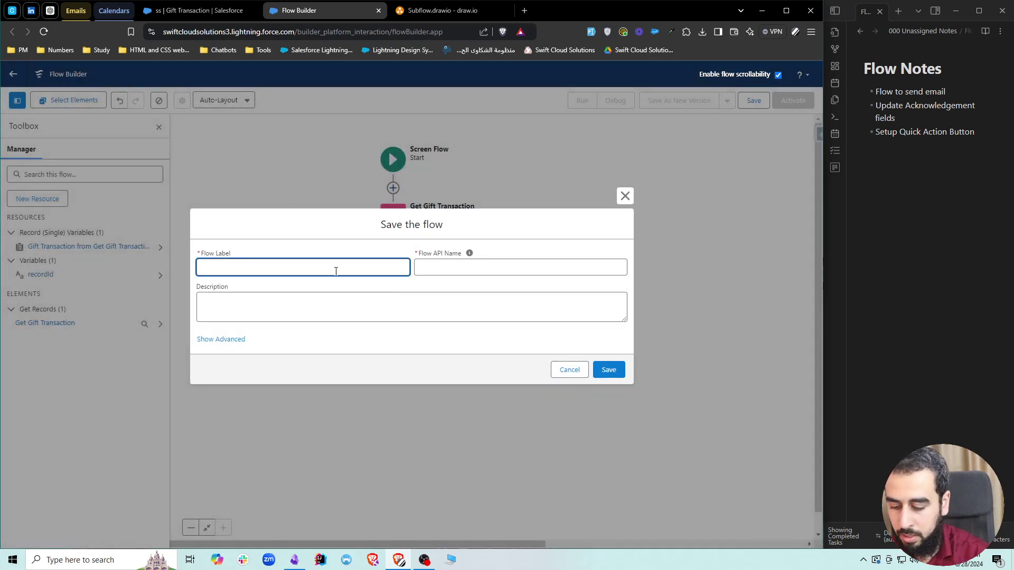
pyautogui.write('Screen Fl')
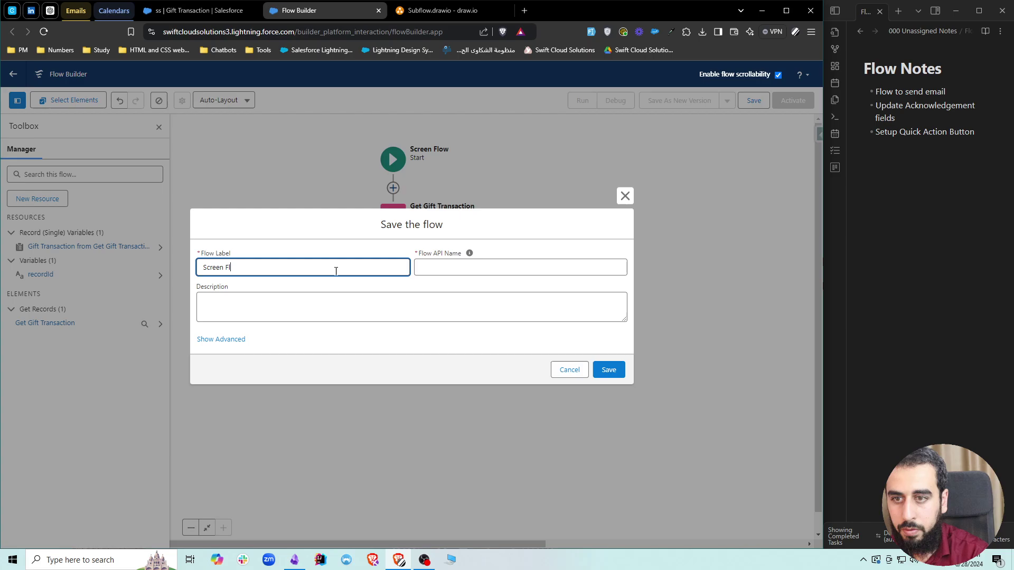
pyautogui.write('ow - ')
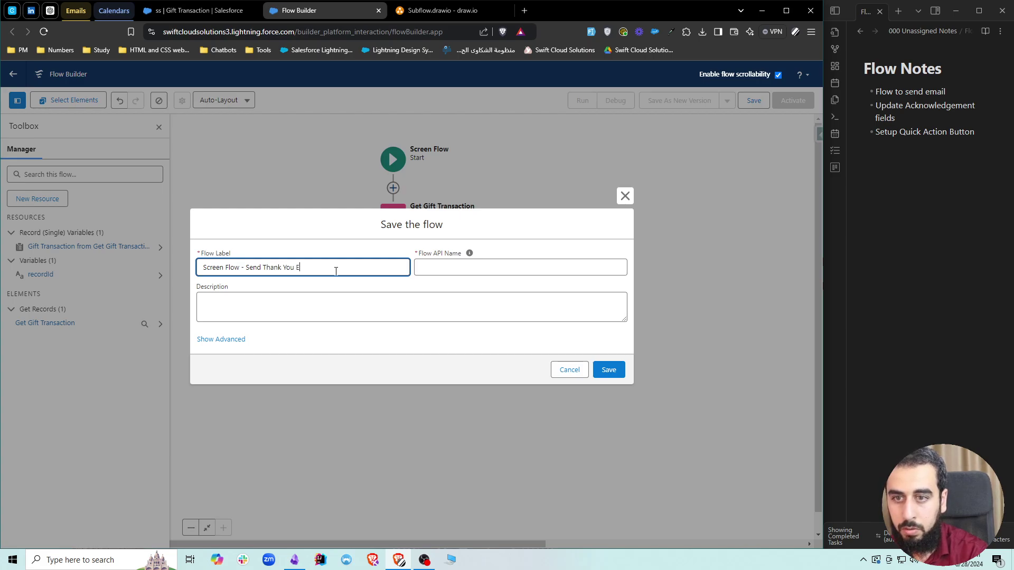
pyautogui.write('Send Thank You Email')
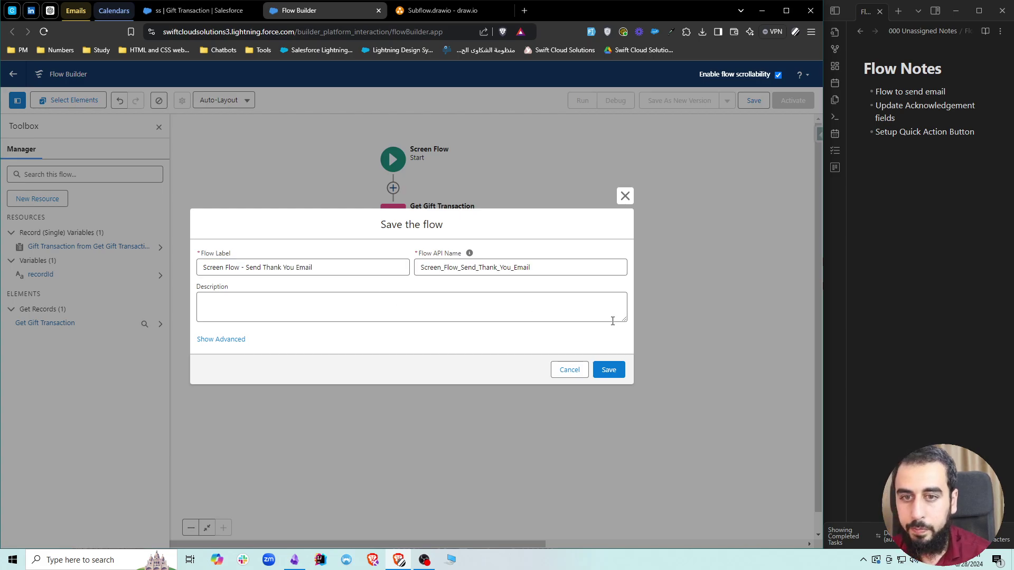
pyautogui.click(609, 369)
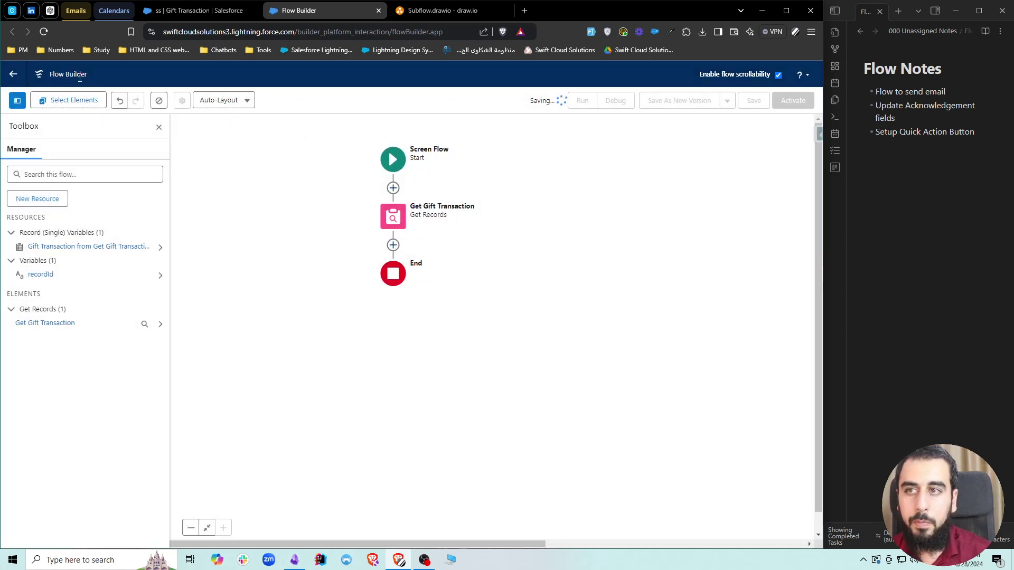
pyautogui.click(44, 31)
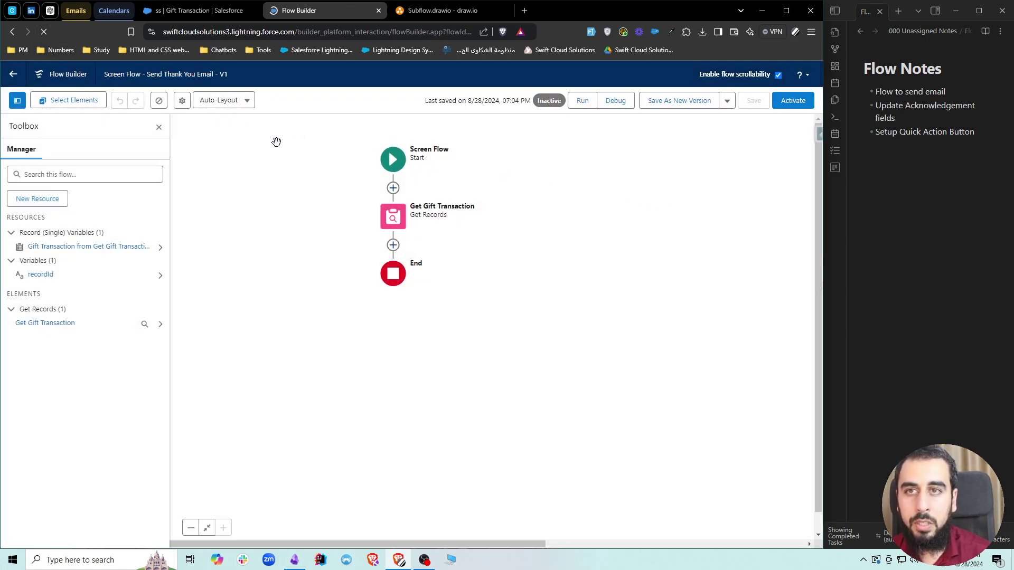
# Switch to the draw.io diagram and review how the Parent Flow and Subflow boxes pass the gift transaction
pyautogui.click(434, 11)
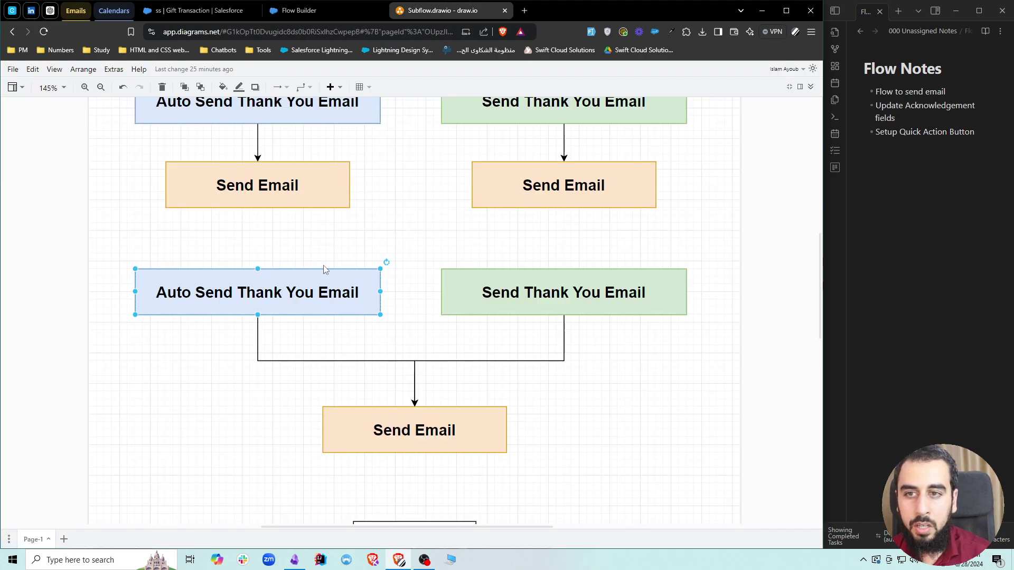
pyautogui.click(241, 404)
pyautogui.scroll(-3, 241, 396)
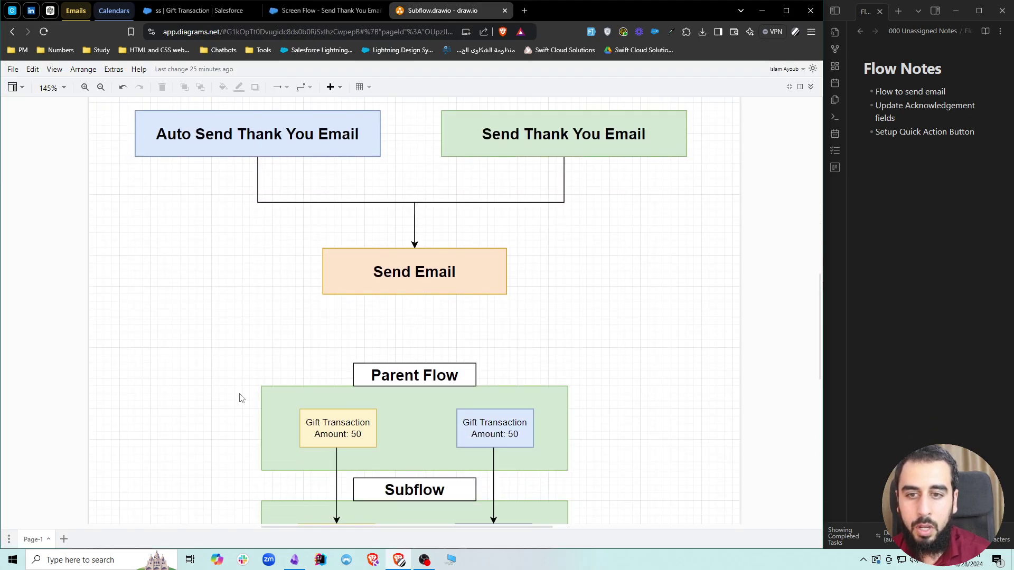
pyautogui.scroll(-2, 230, 381)
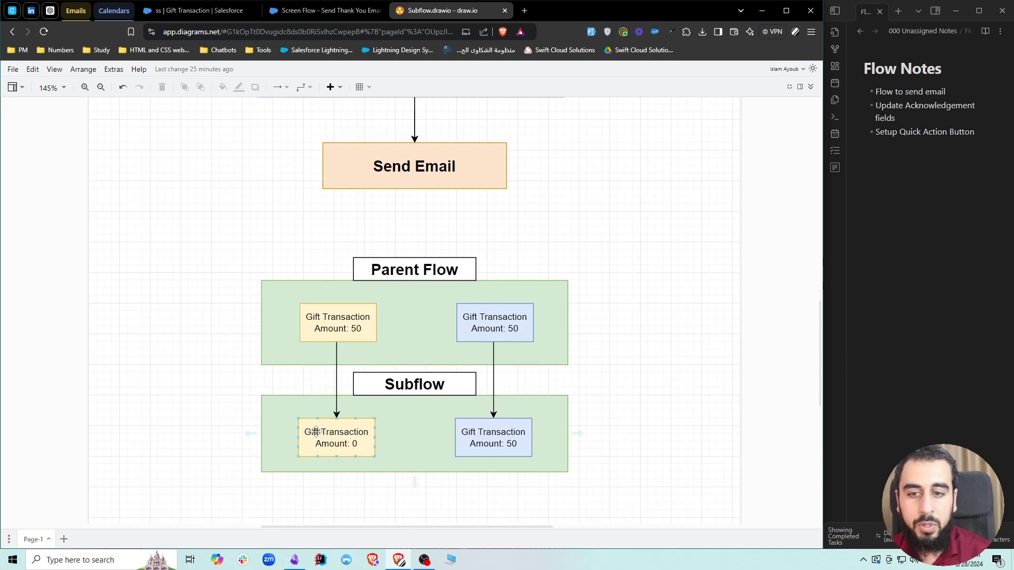
pyautogui.click(341, 430)
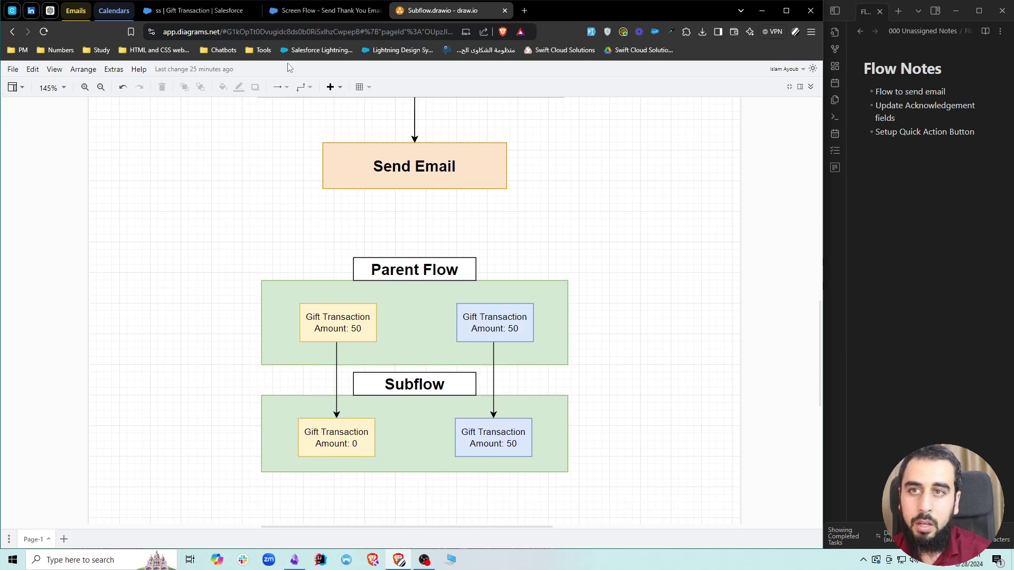
pyautogui.click(484, 434)
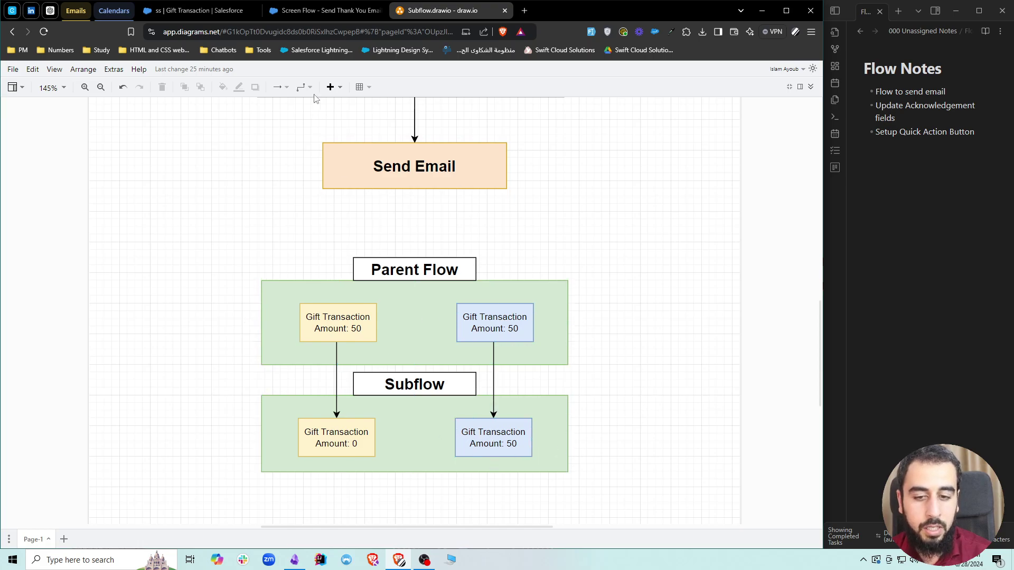
# Switch back to Flow Builder and add the Subflow - Send Thank You Email element after Get Gift Transaction
pyautogui.click(323, 11)
pyautogui.click(412, 257)
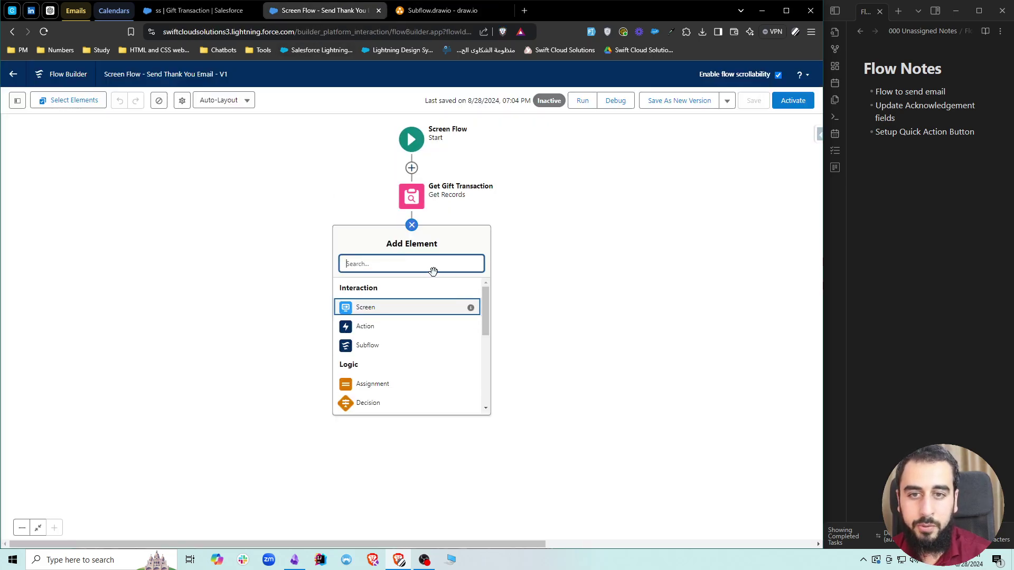
pyautogui.write('sub')
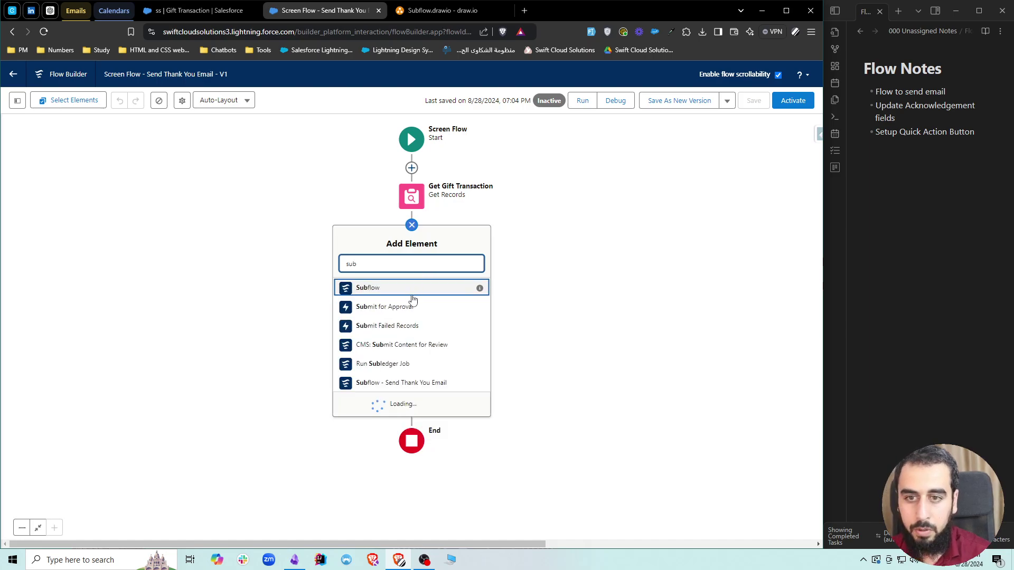
pyautogui.doubleClick(380, 266)
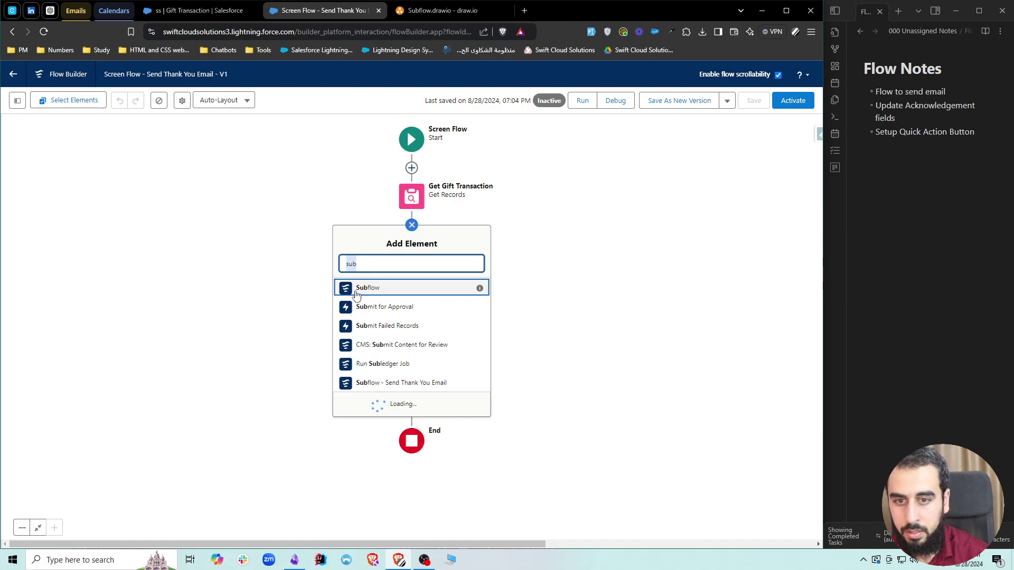
pyautogui.click(406, 383)
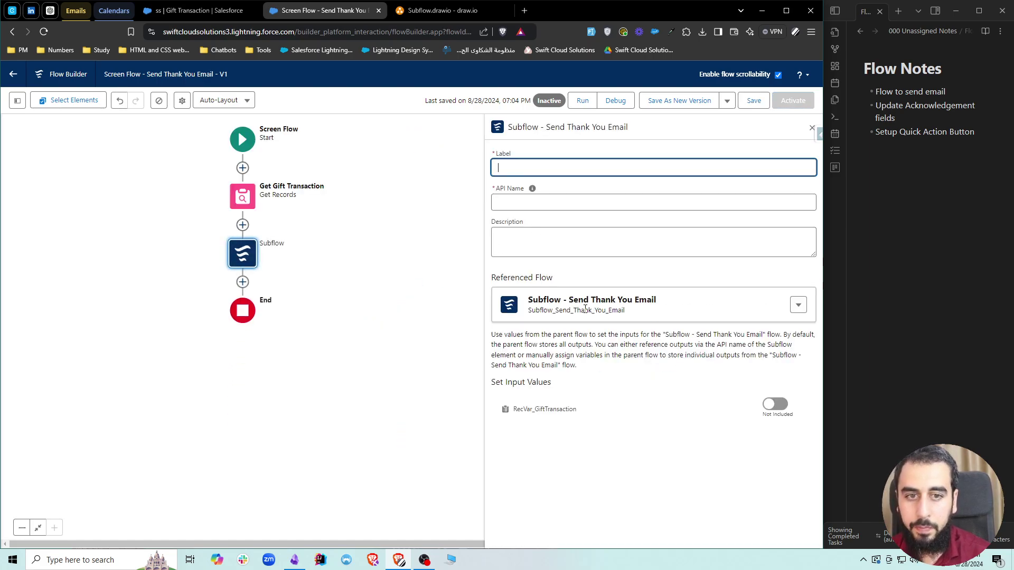
# Label the new subflow element Send Thank You Email, copying the text from the referenced flow's name
pyautogui.moveTo(571, 297); pyautogui.dragTo(656, 301)
pyautogui.hotkey('ctrl', 'c')
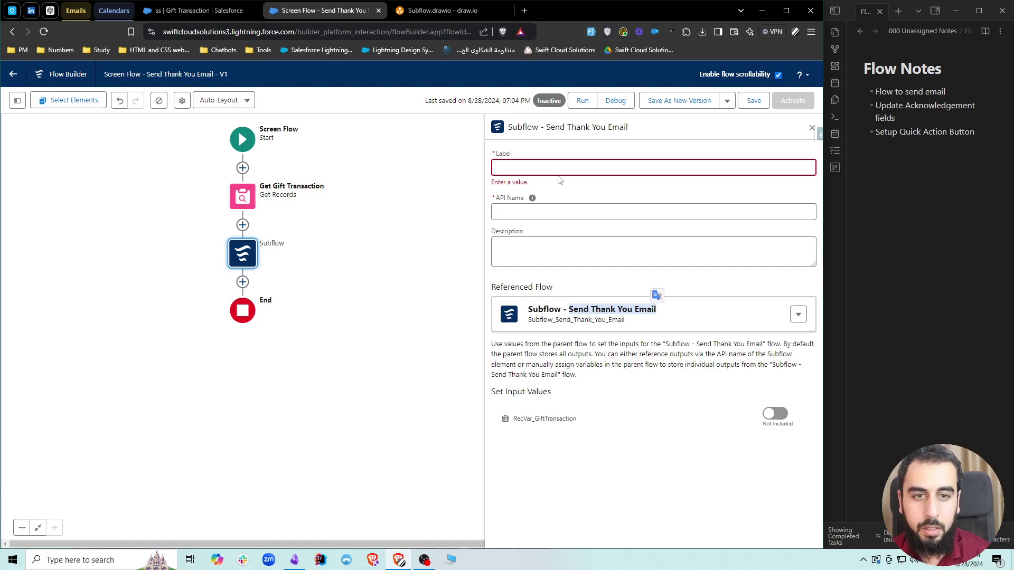
pyautogui.click(560, 172)
pyautogui.hotkey('ctrl', 'v')
pyautogui.click(561, 191)
# Include the RecVar_GiftTransaction input and set it to Gift Transaction from Get Gift Transaction
pyautogui.click(774, 410)
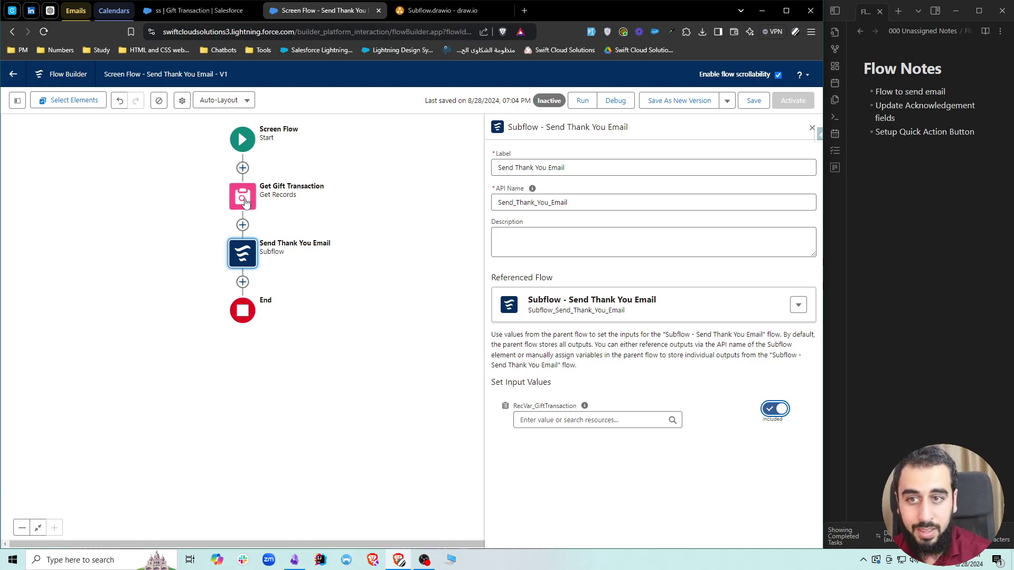
pyautogui.click(579, 422)
pyautogui.write('gift')
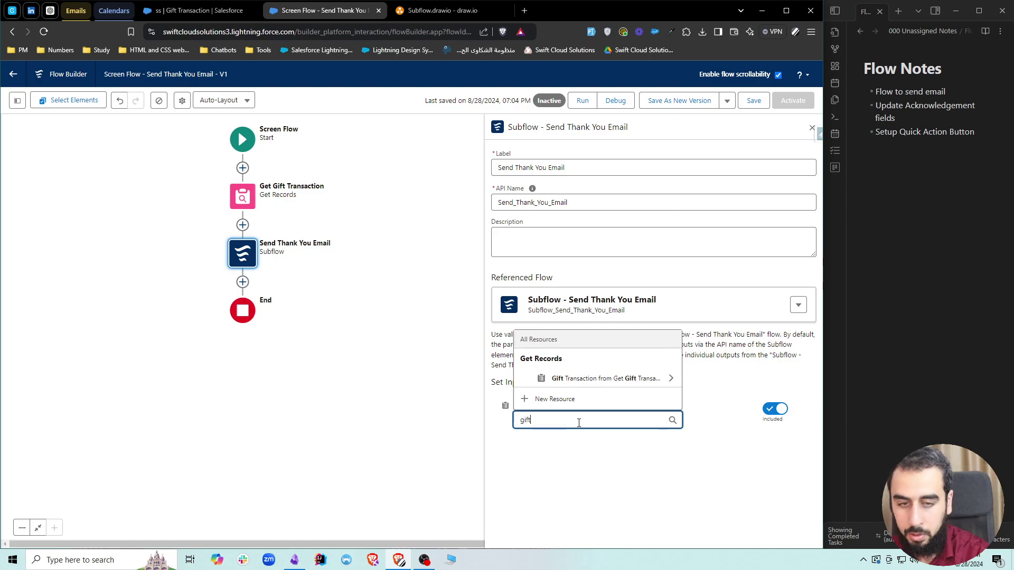
pyautogui.click(584, 378)
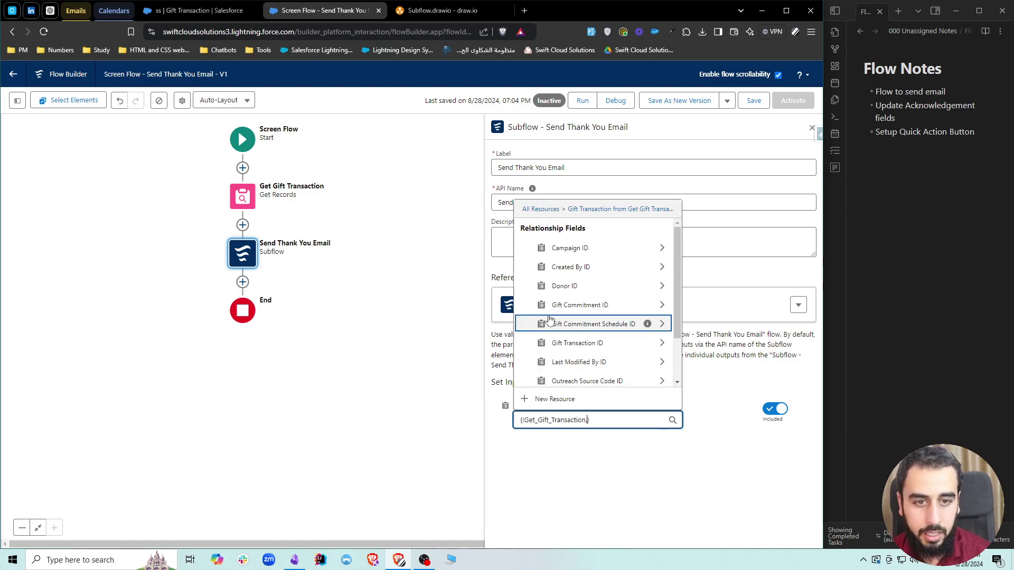
pyautogui.click(573, 482)
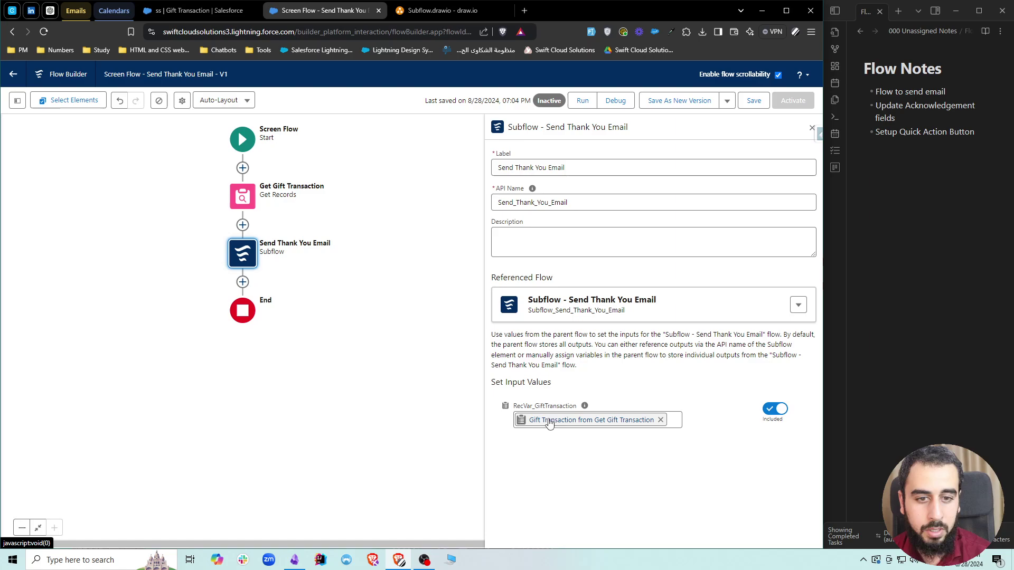
# Save the Screen Flow - Send Thank You Email flow, close the element's properties and activate the flow
pyautogui.click(752, 102)
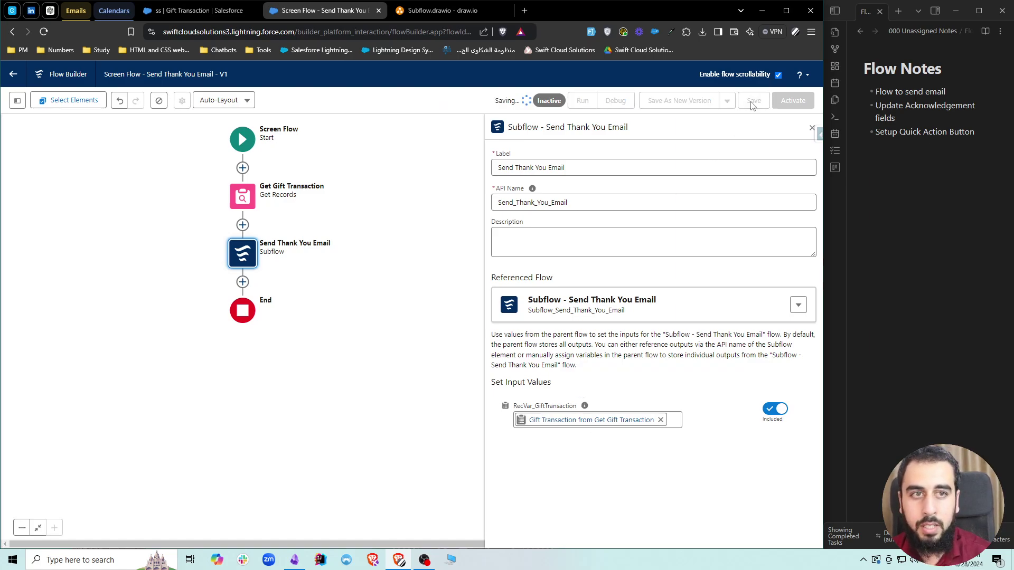
pyautogui.click(812, 130)
pyautogui.click(792, 101)
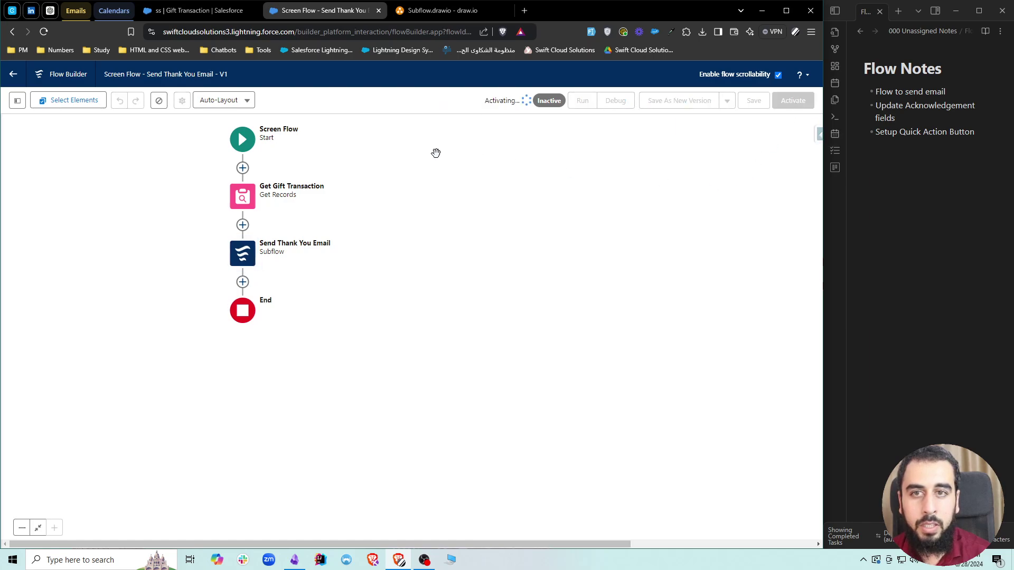
pyautogui.moveTo(495, 170); pyautogui.dragTo(512, 169)
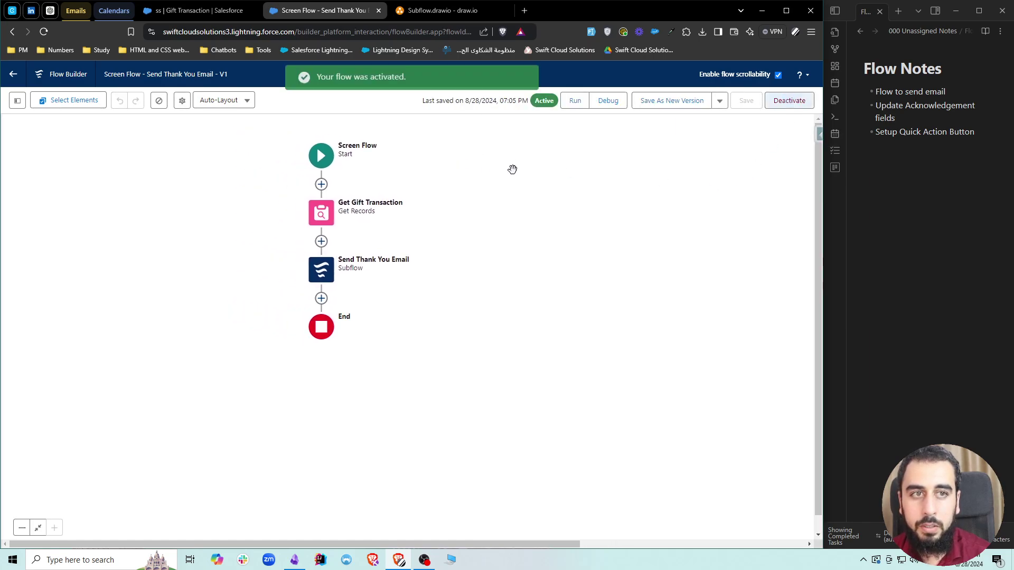
# Switch to the Flow Notes and highlight the Flow to send email item
pyautogui.click(902, 105)
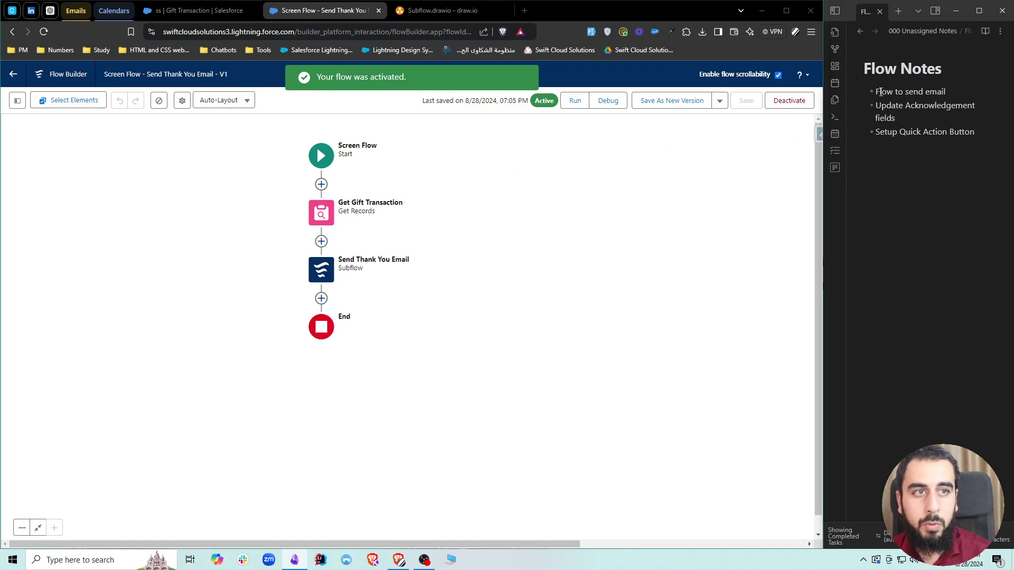
pyautogui.moveTo(875, 91); pyautogui.dragTo(948, 91)
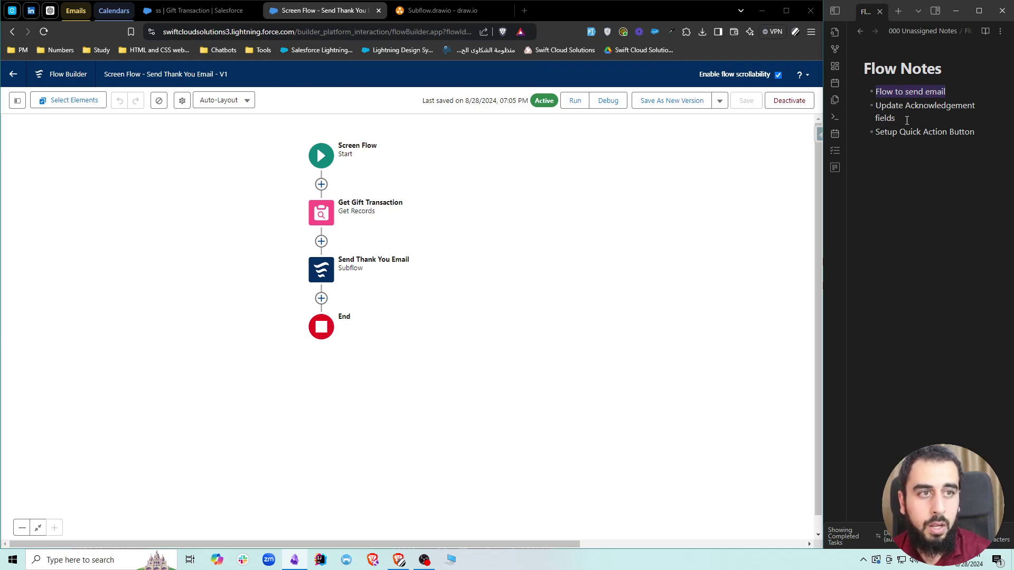
# Highlight the Update Acknowledgement fields note, and review the settings of the Get Gift Transaction element
pyautogui.moveTo(906, 121); pyautogui.dragTo(877, 107)
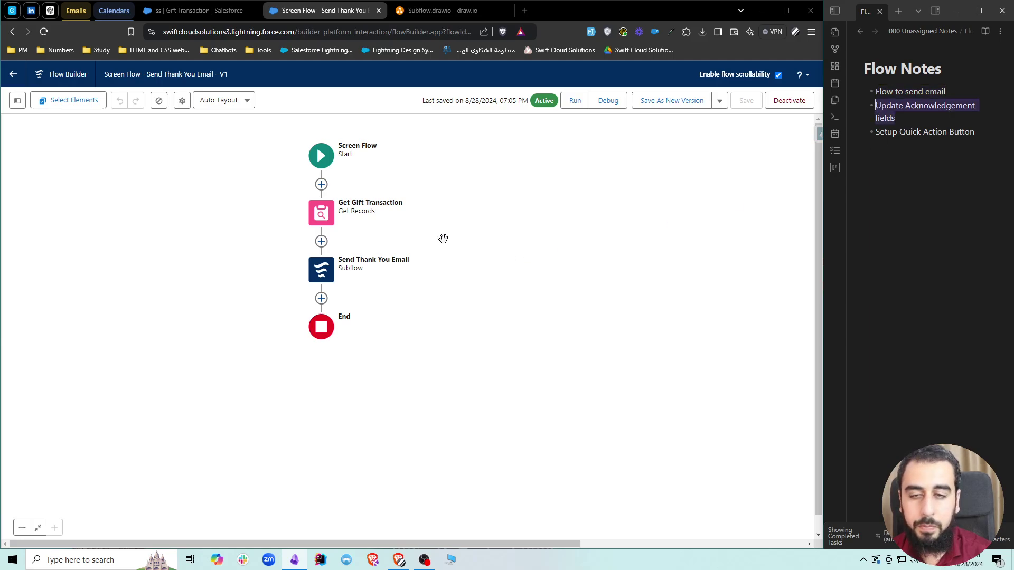
pyautogui.click(321, 298)
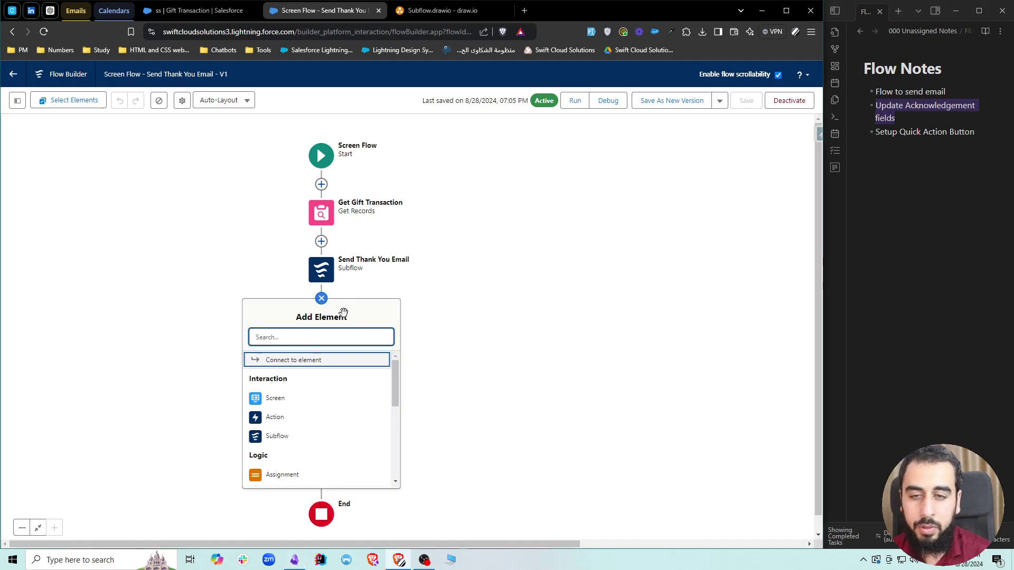
pyautogui.click(323, 217)
pyautogui.doubleClick(323, 217)
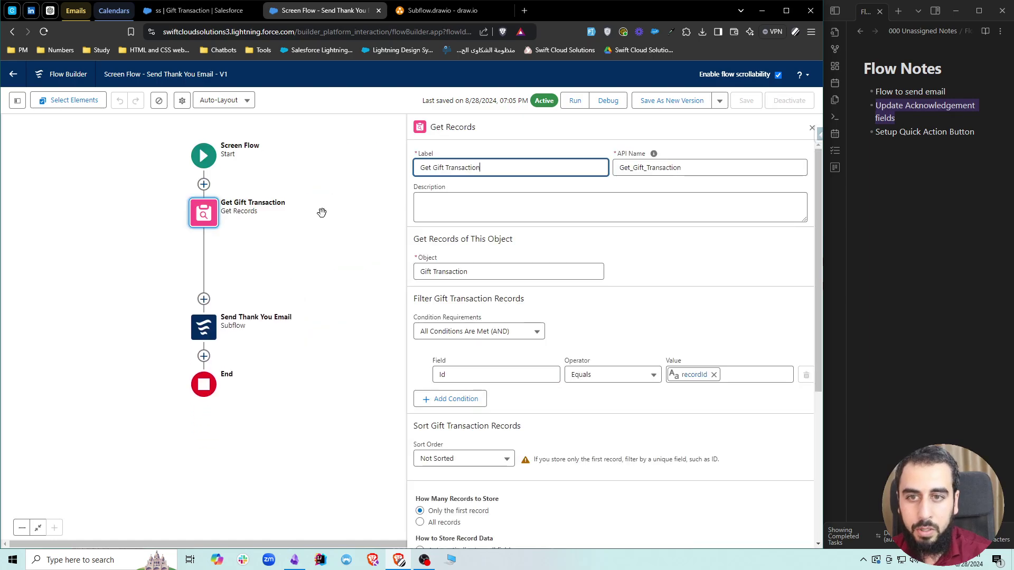
pyautogui.click(811, 128)
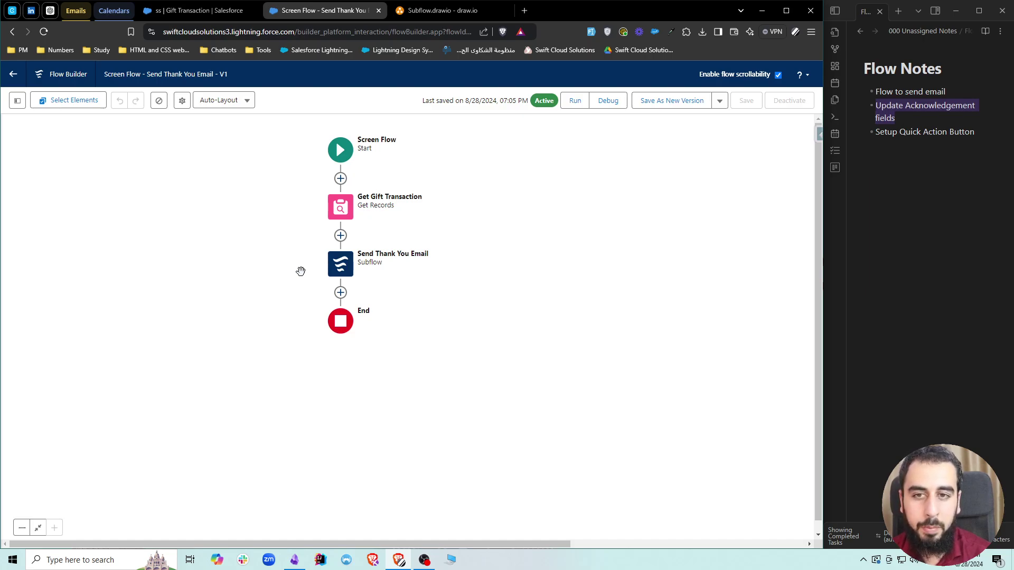
# Add an Assignment element after the Send Thank You Email subflow and label it Assign Acknowledgement Fields
pyautogui.click(340, 292)
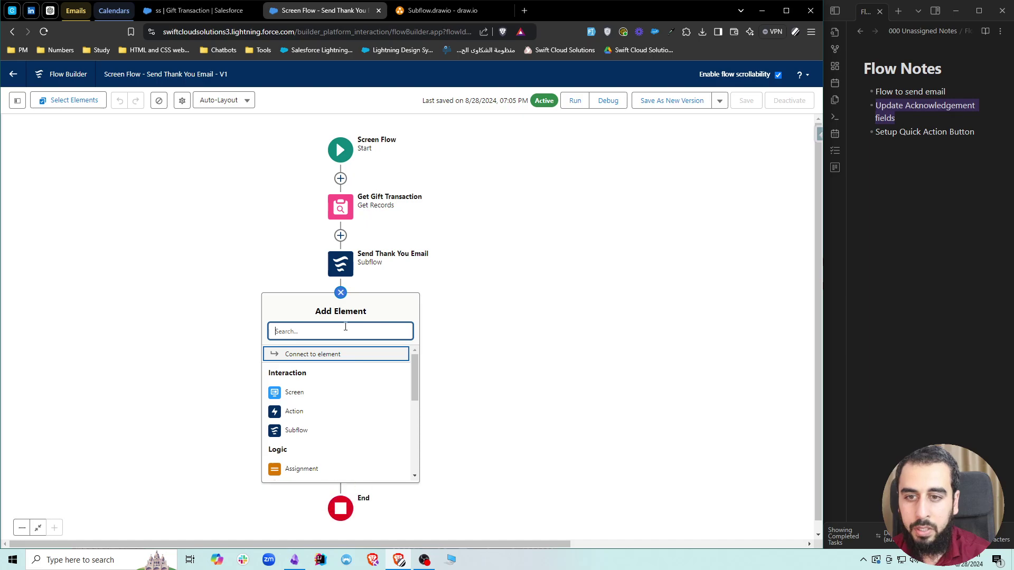
pyautogui.click(301, 469)
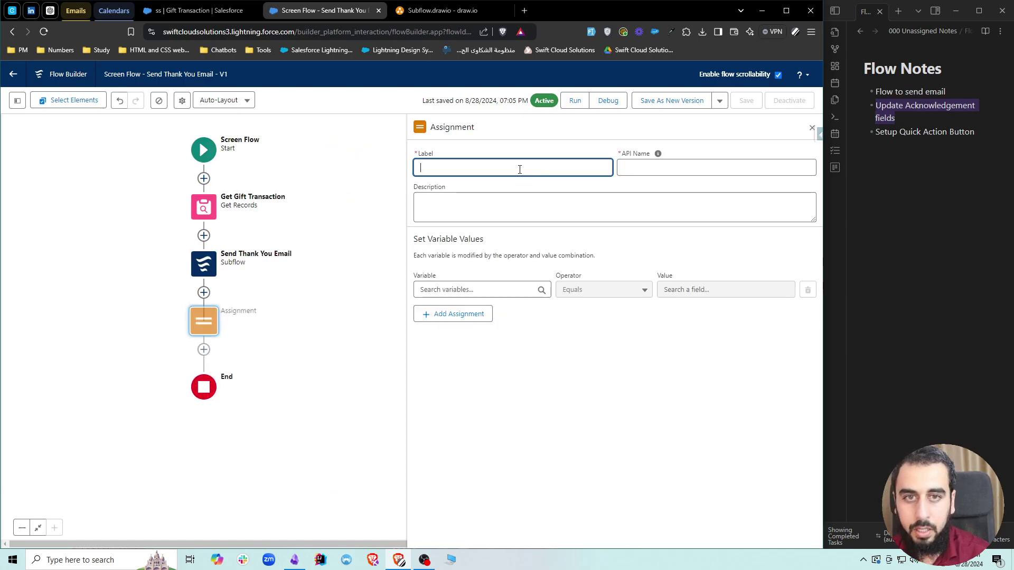
pyautogui.write('Assign')
pyautogui.press('super+v')
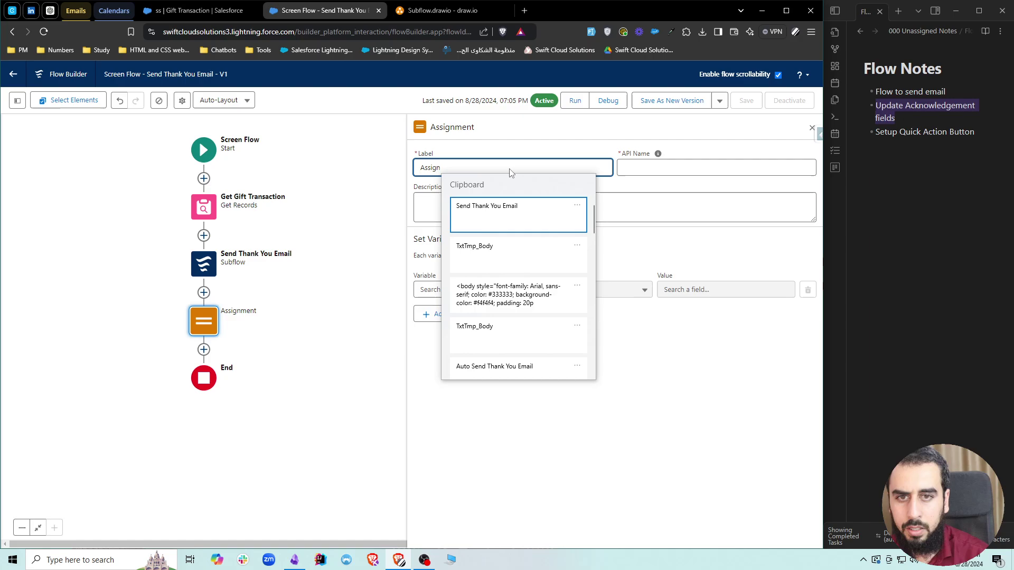
pyautogui.scroll(-10, 534, 302)
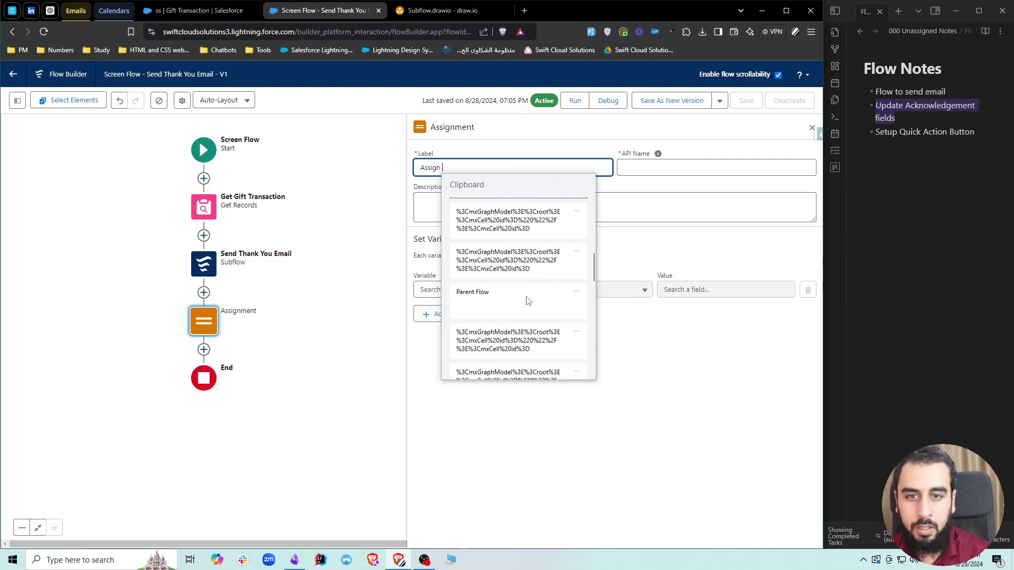
pyautogui.scroll(-10, 522, 300)
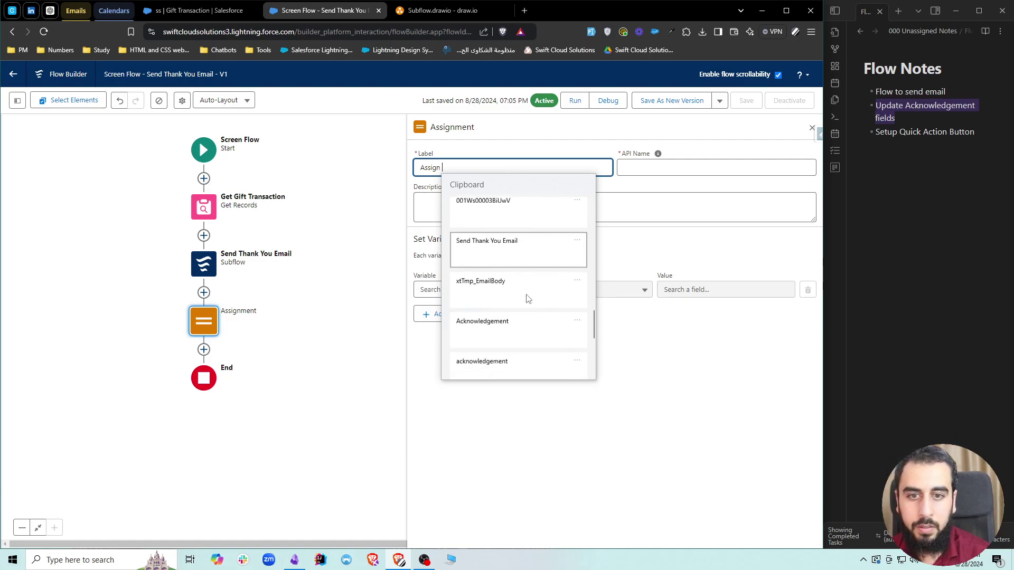
pyautogui.click(508, 299)
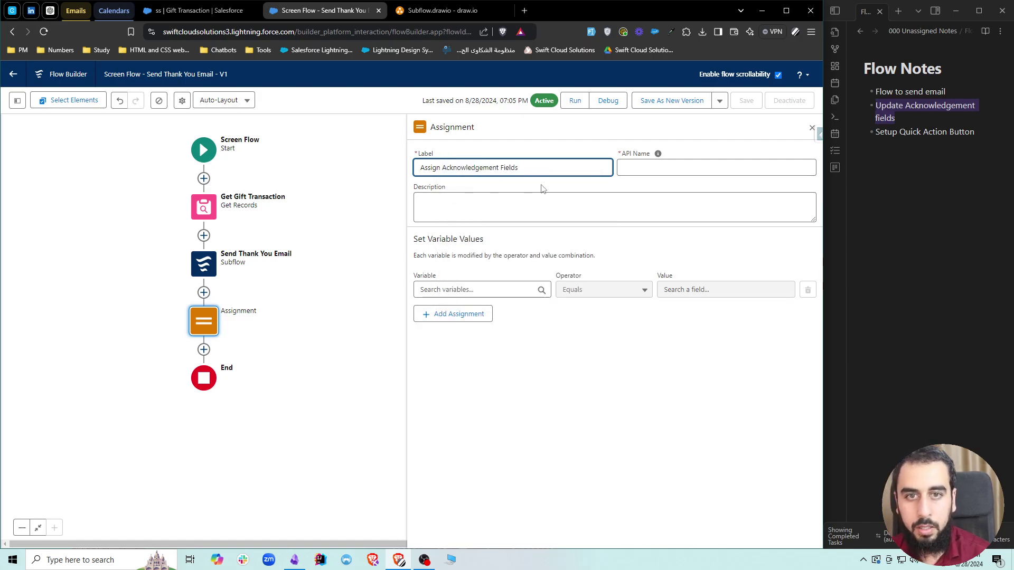
# Assign the running flow interview's CurrentDate to the Acknowledgement Date of Gift Transaction from Get Gift Transaction
pyautogui.click(467, 289)
pyautogui.write('get')
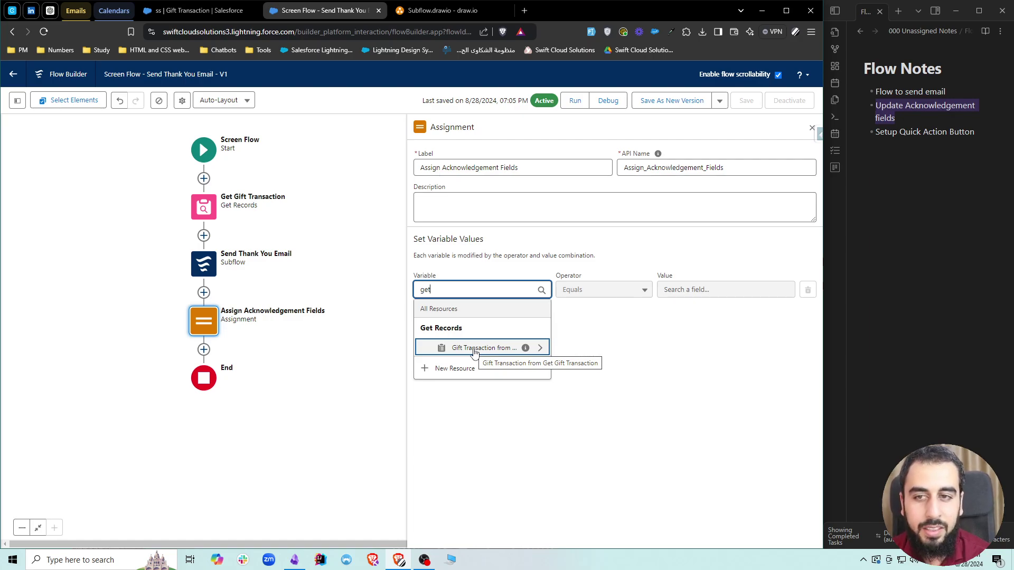
pyautogui.click(474, 348)
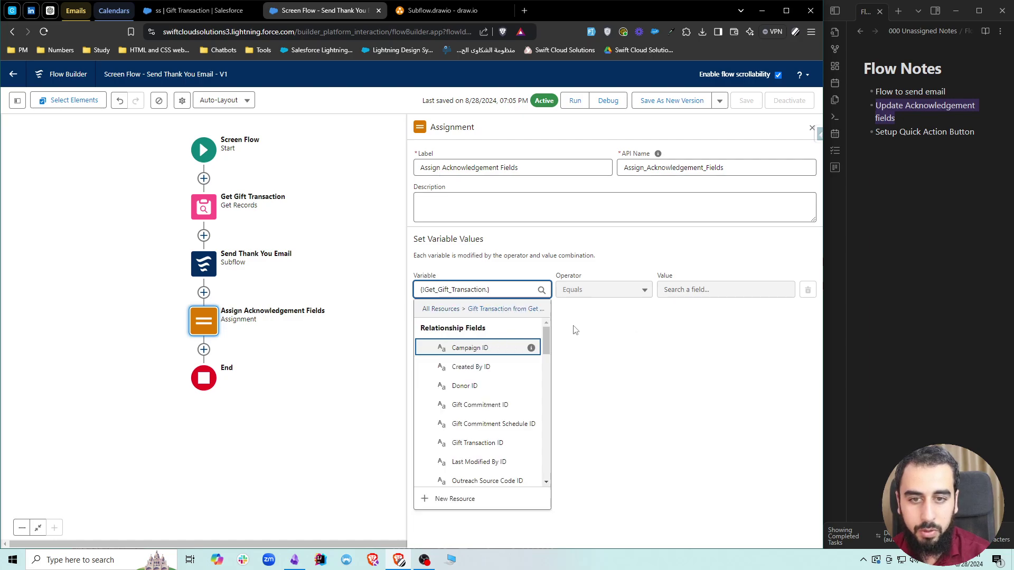
pyautogui.write('.ackno')
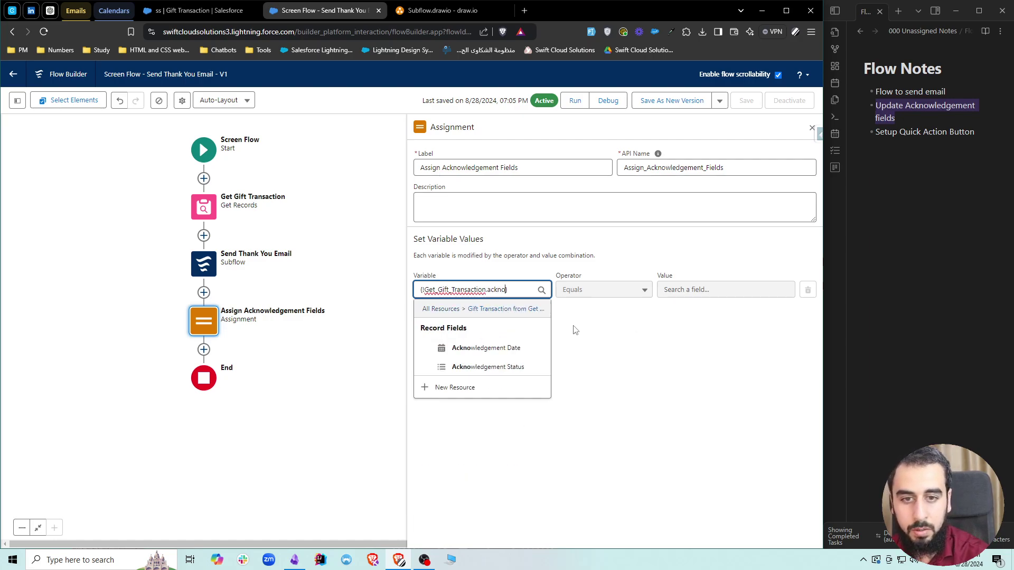
pyautogui.click(520, 347)
pyautogui.click(697, 289)
pyautogui.write('flow')
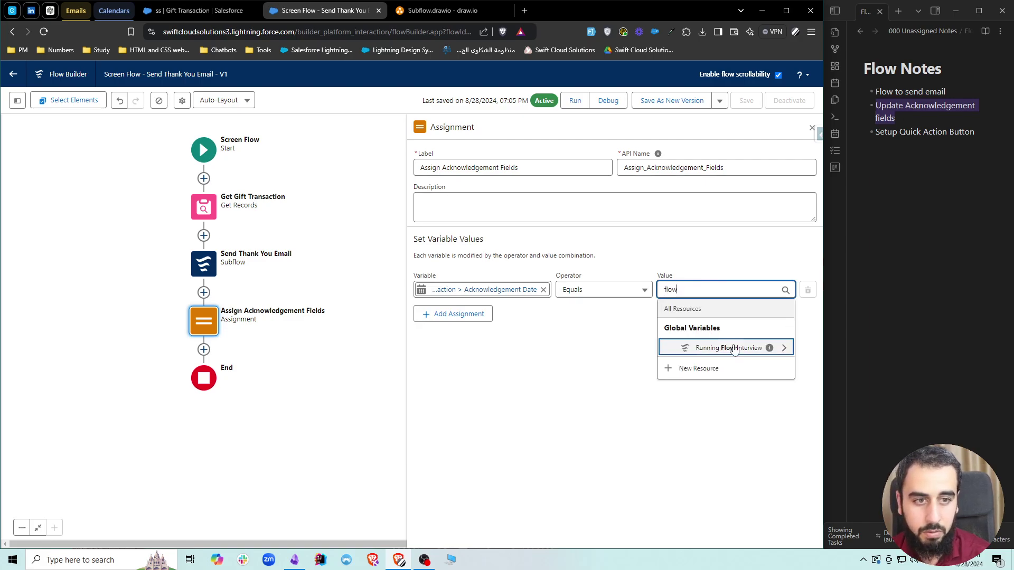
pyautogui.click(731, 348)
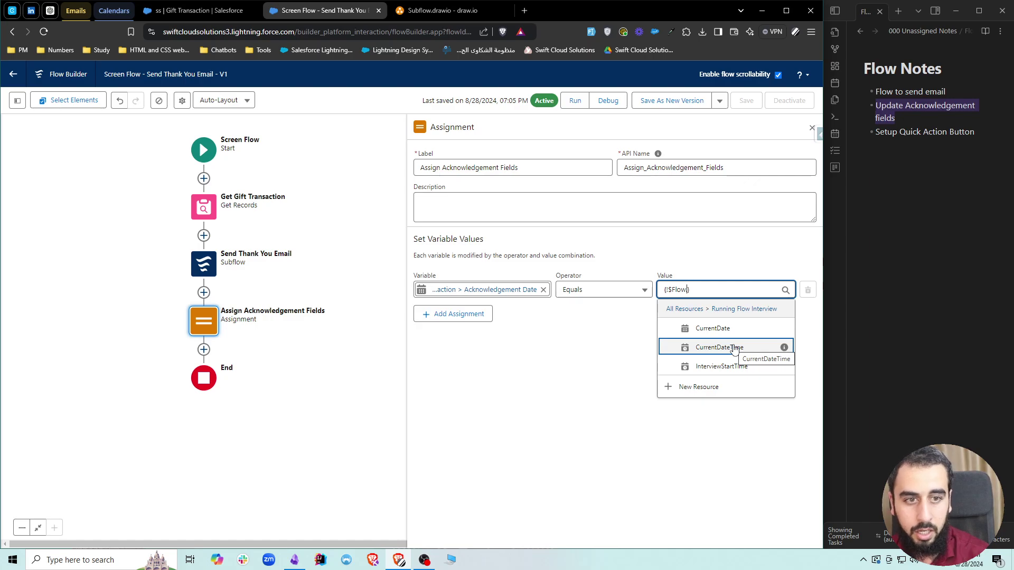
pyautogui.click(713, 329)
# Add a second assignment setting the Acknowledgement Status of Gift Transaction from Get Gift Transaction to Sent
pyautogui.click(474, 315)
pyautogui.click(491, 325)
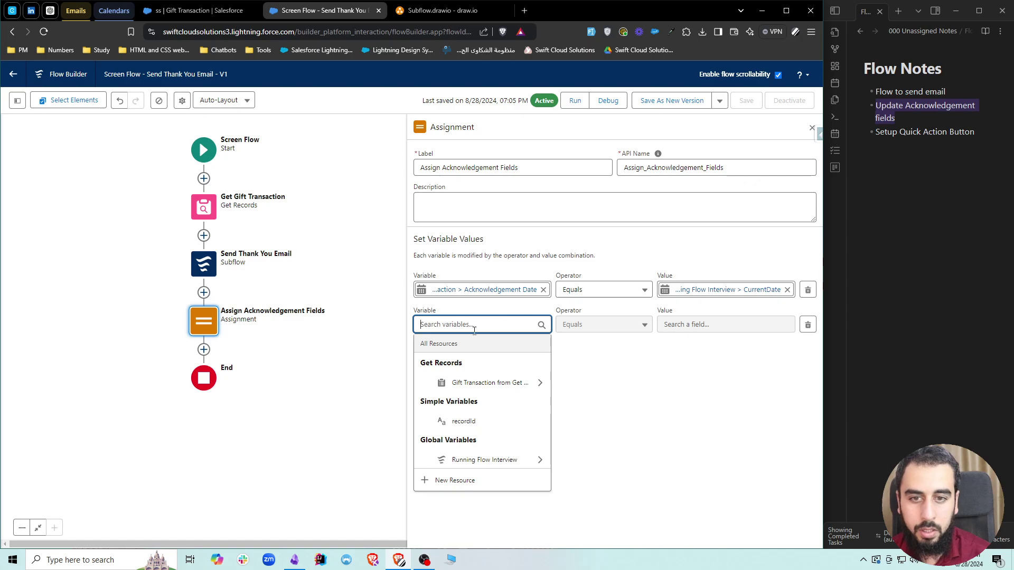
pyautogui.write('get')
pyautogui.click(540, 382)
pyautogui.write('.status}')
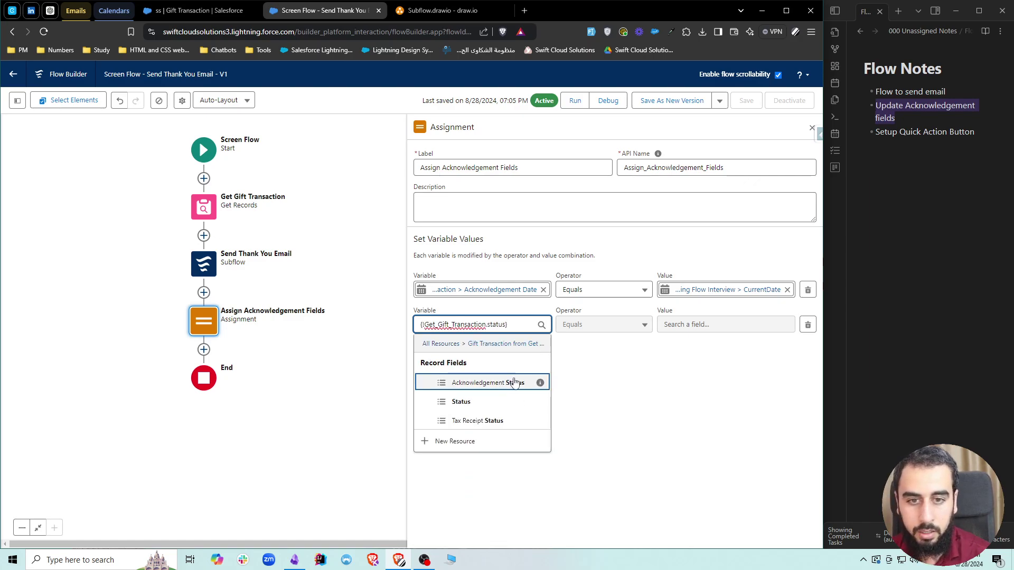
pyautogui.click(517, 382)
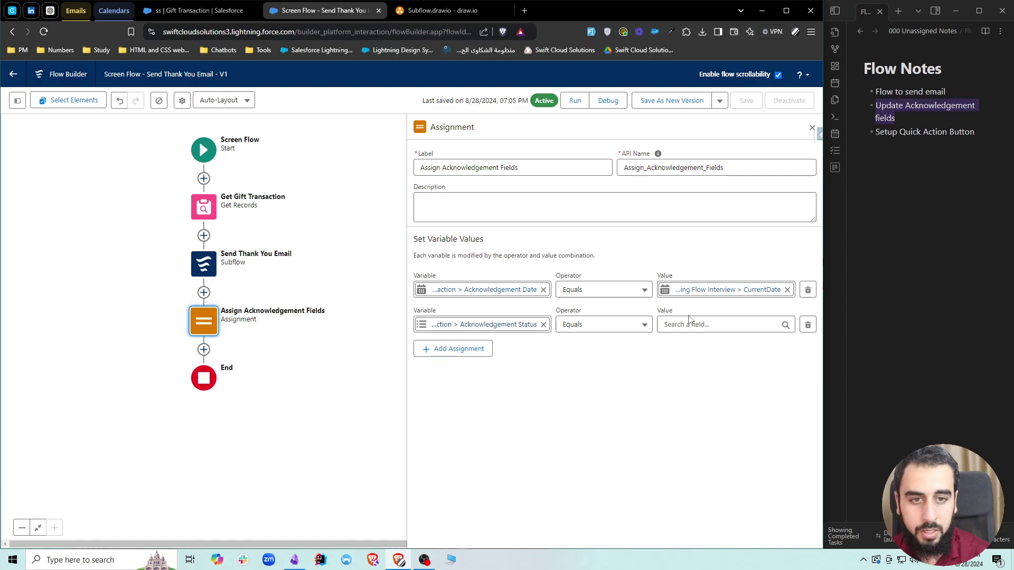
pyautogui.click(691, 324)
pyautogui.click(702, 401)
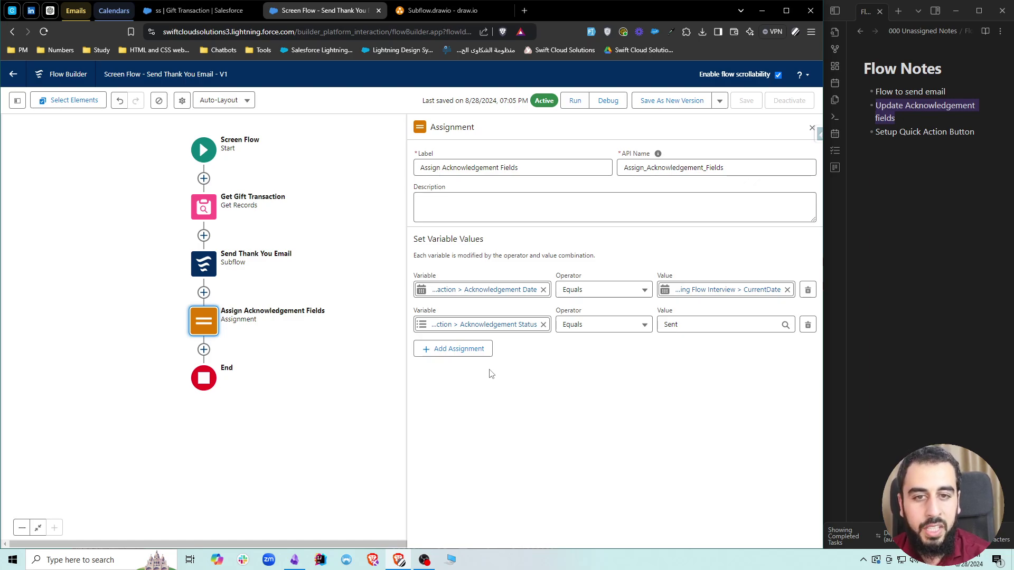
# Add an Update Records element after Assign Acknowledgement Fields and label it Update Gift Transaction
pyautogui.click(204, 350)
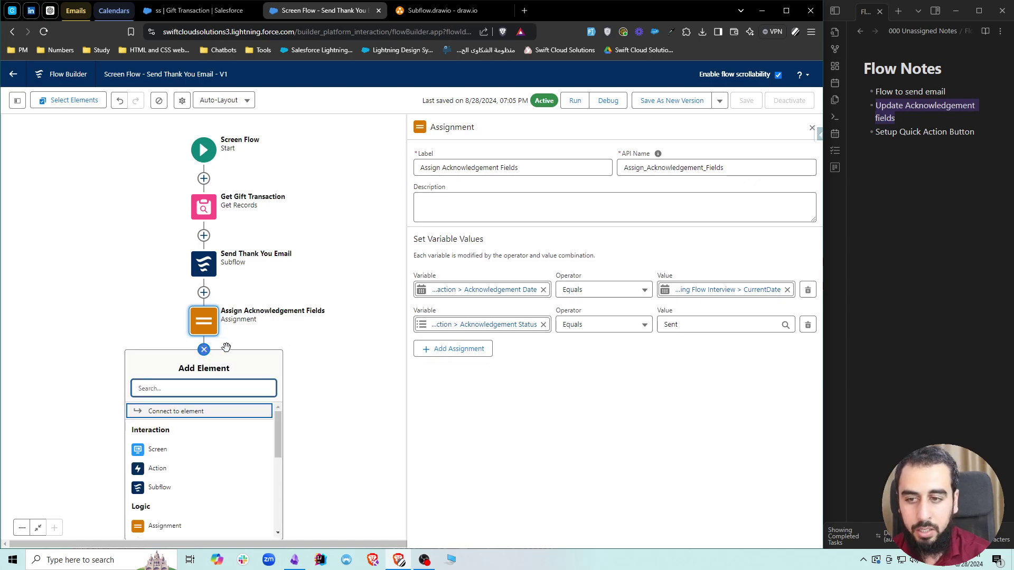
pyautogui.write('update')
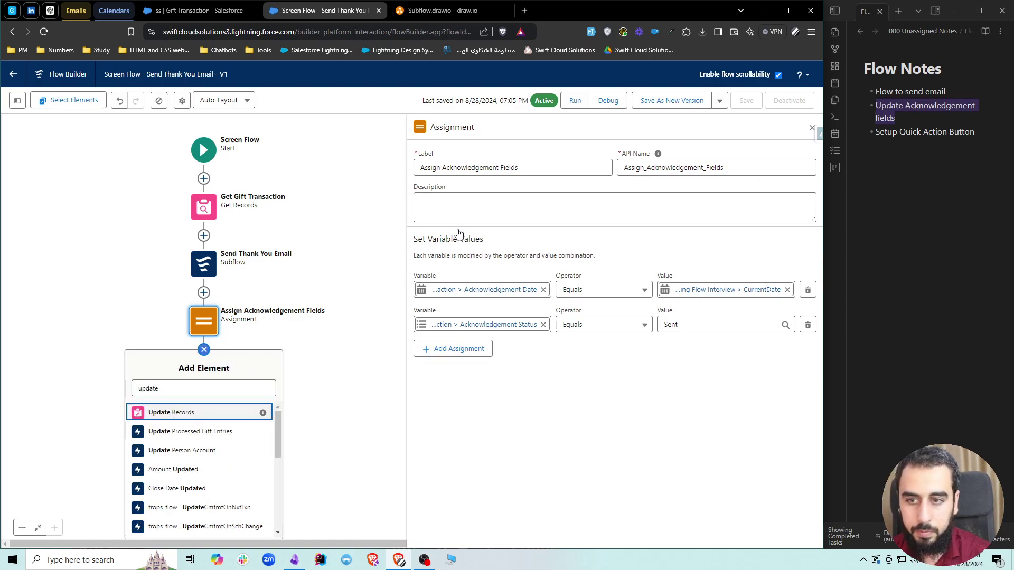
pyautogui.click(169, 413)
pyautogui.write('Update ')
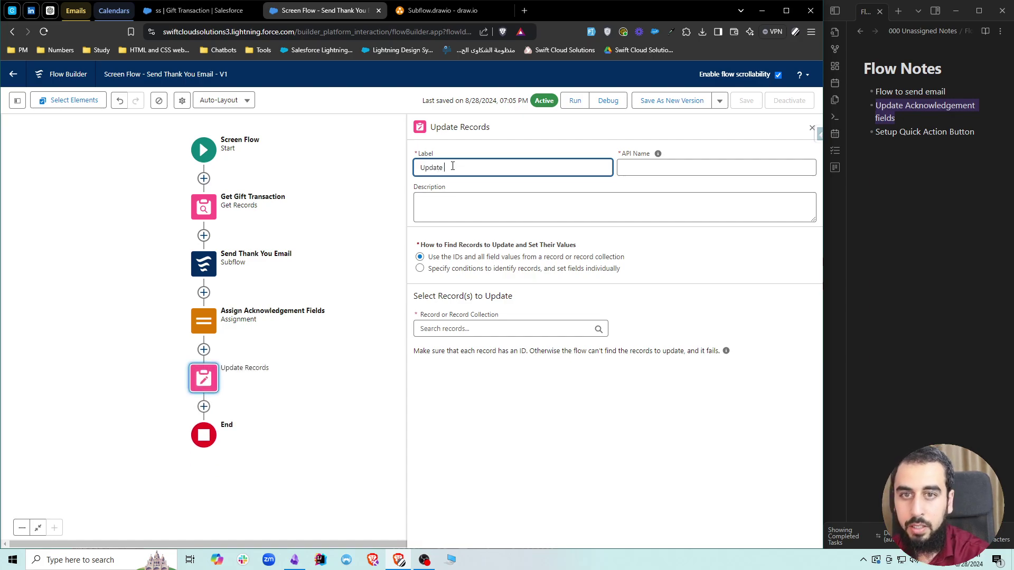
pyautogui.write('Gift Trans')
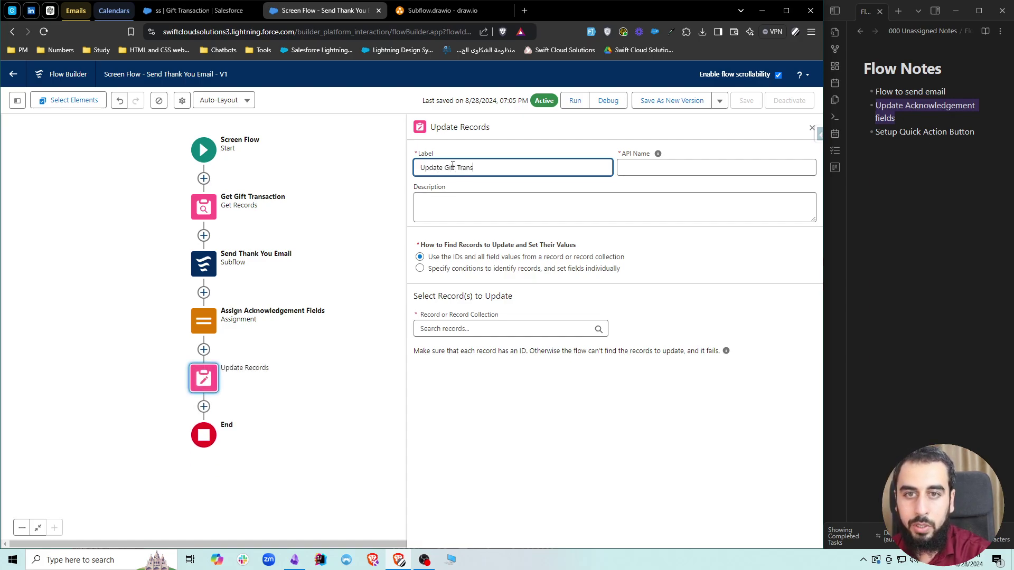
pyautogui.write('action')
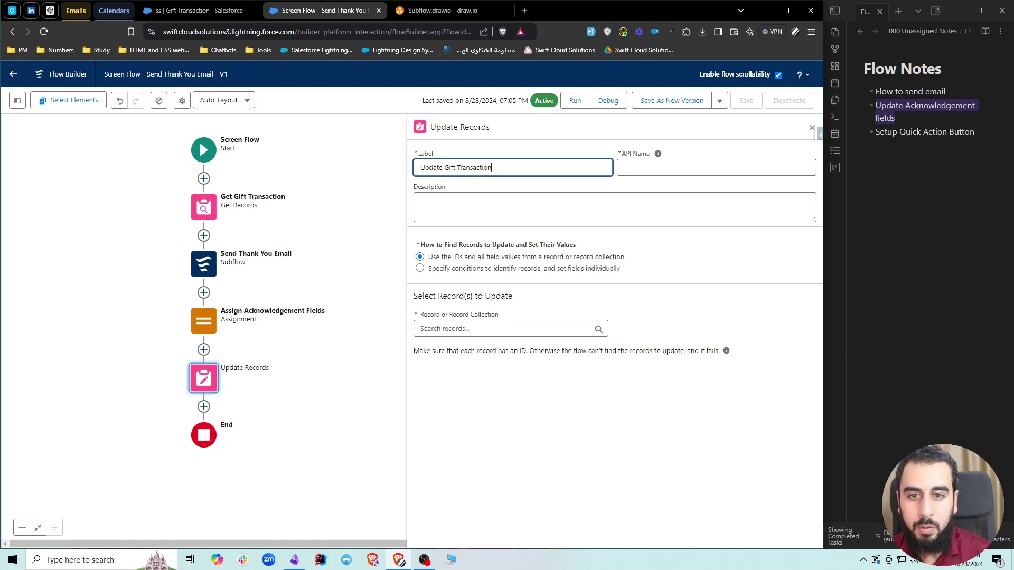
# Set the record to update to Gift Transaction from Get Gift Transaction
pyautogui.click(453, 326)
pyautogui.write('get')
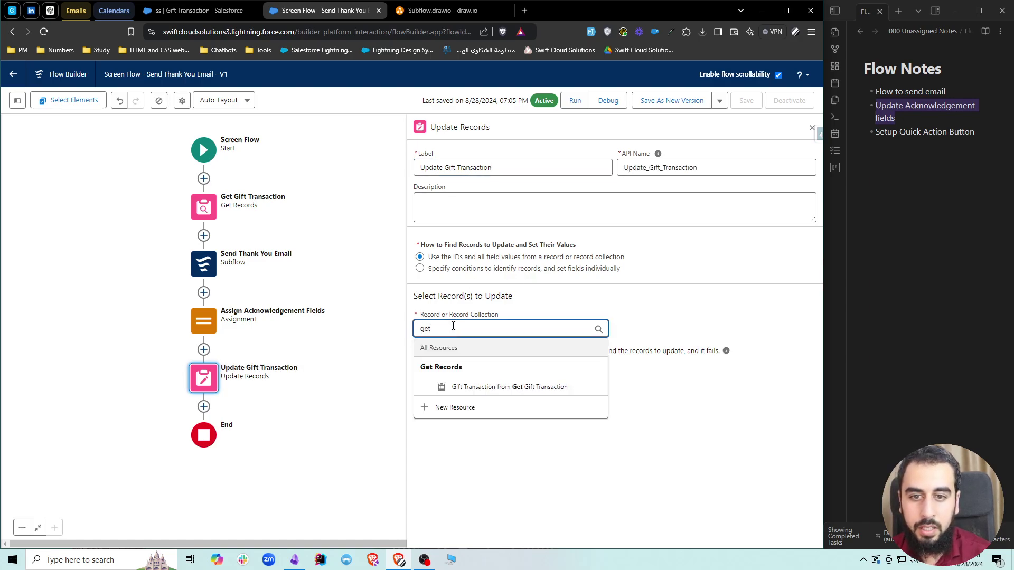
pyautogui.click(528, 389)
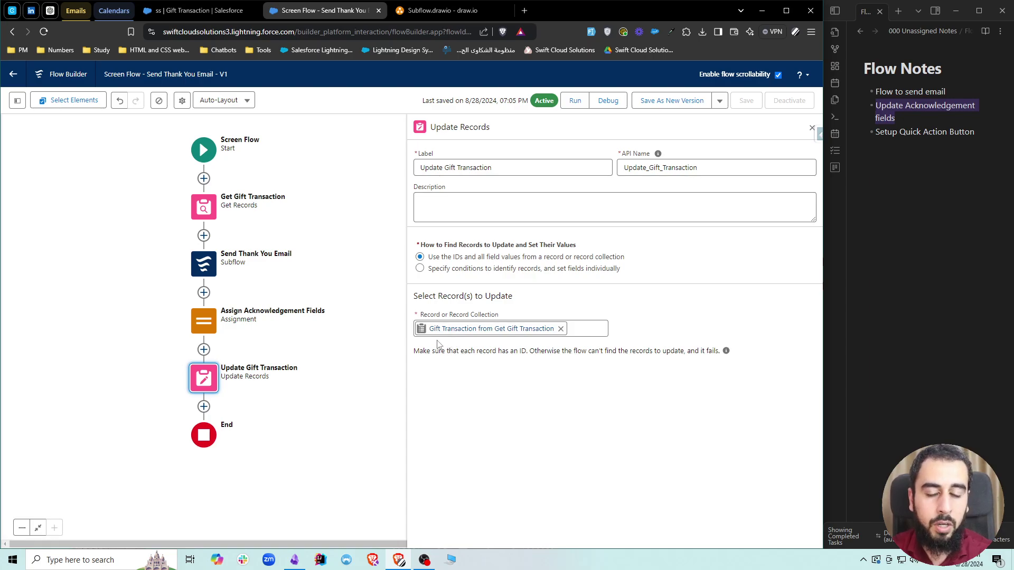
# Add a Screen element after Update Gift Transaction and label it Success Screen
pyautogui.click(203, 407)
pyautogui.click(158, 506)
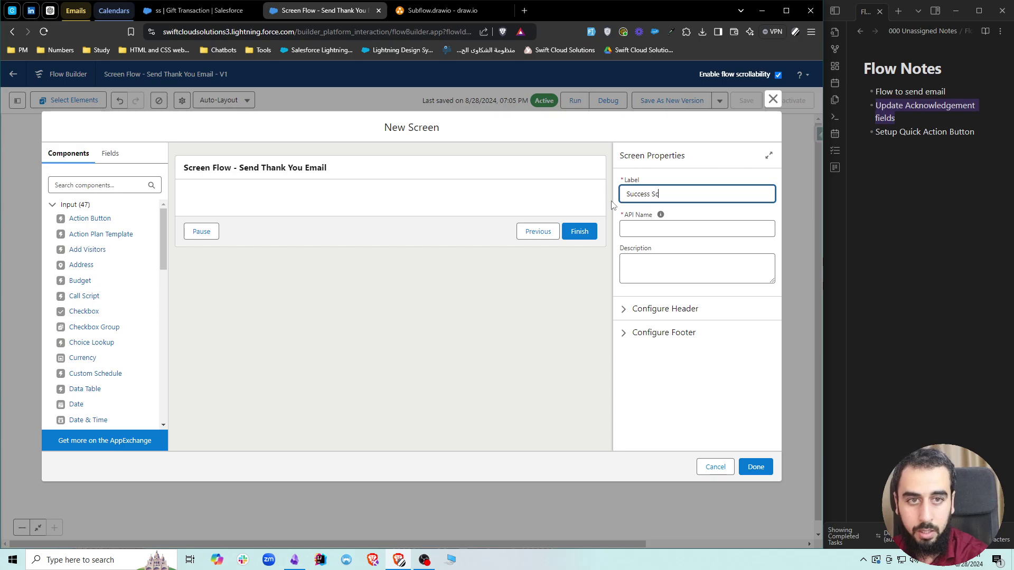
pyautogui.click(721, 213)
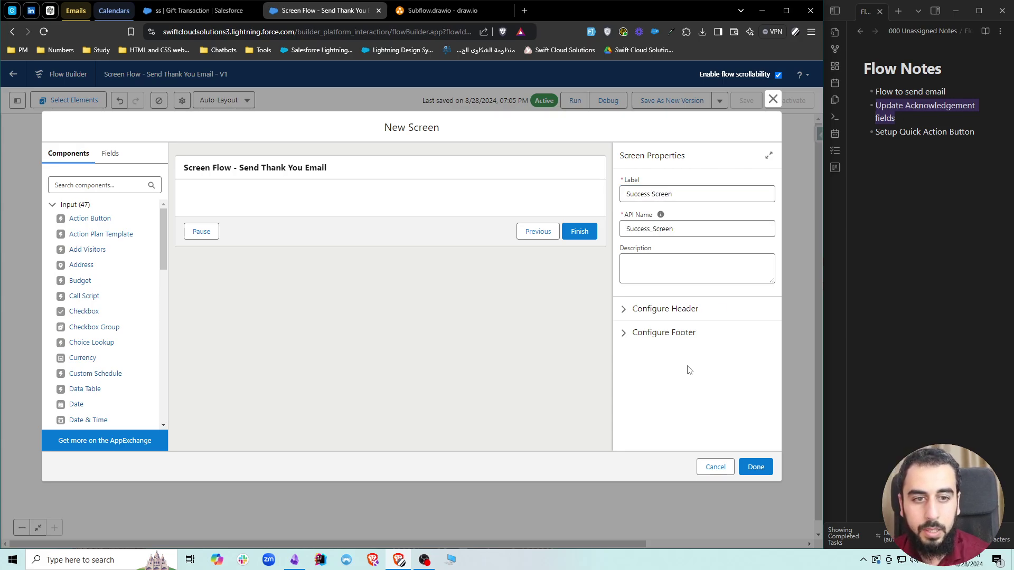
# Hide the Success Screen's header and remove the Pause and Previous buttons from its footer
pyautogui.click(633, 309)
pyautogui.click(623, 327)
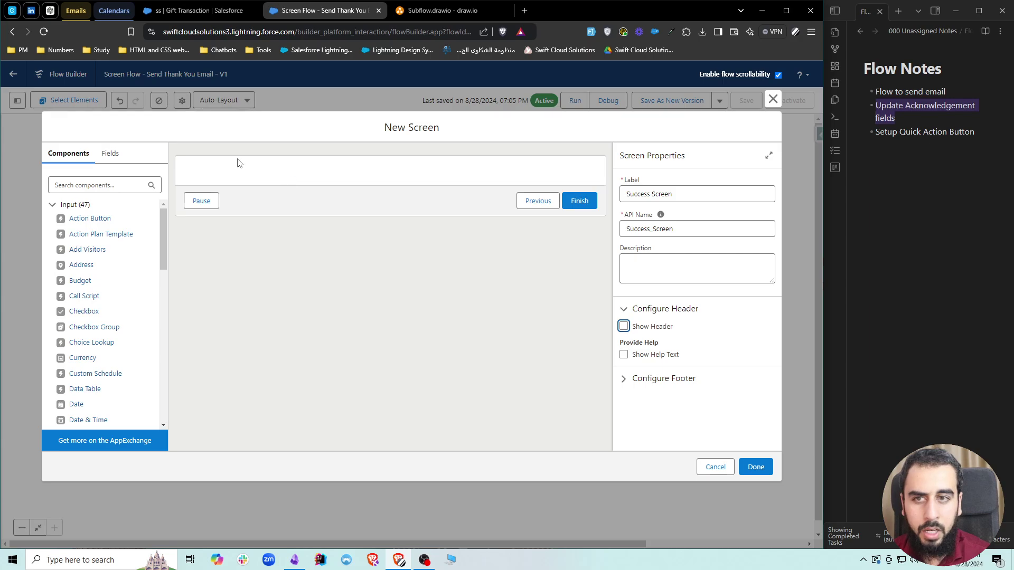
pyautogui.click(623, 327)
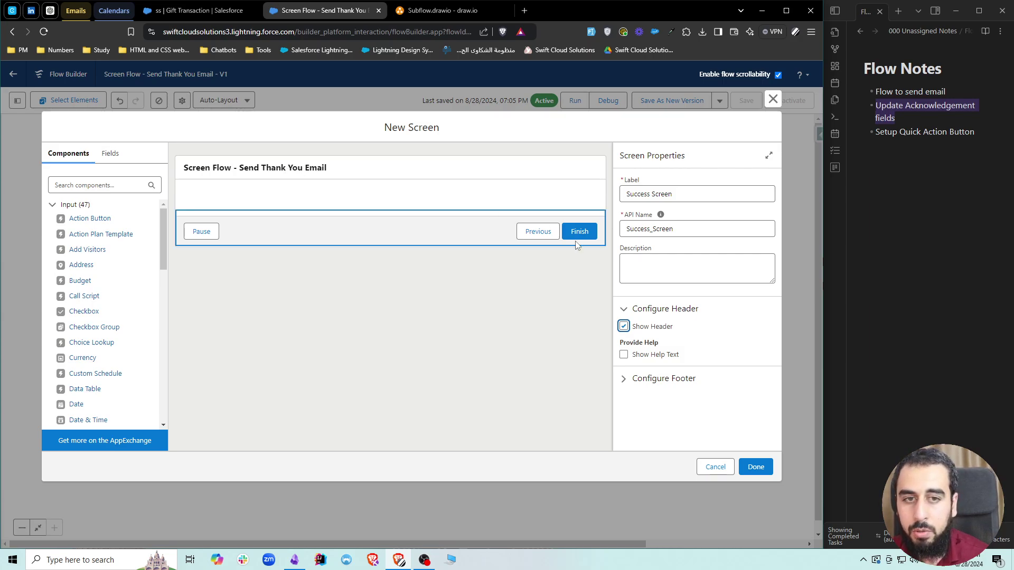
pyautogui.click(624, 326)
pyautogui.click(632, 385)
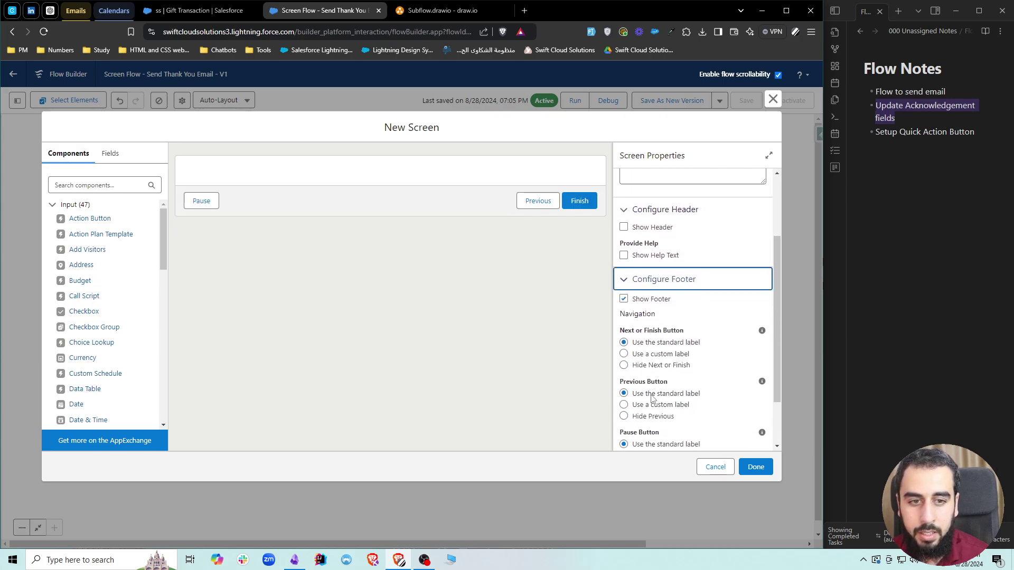
pyautogui.click(625, 401)
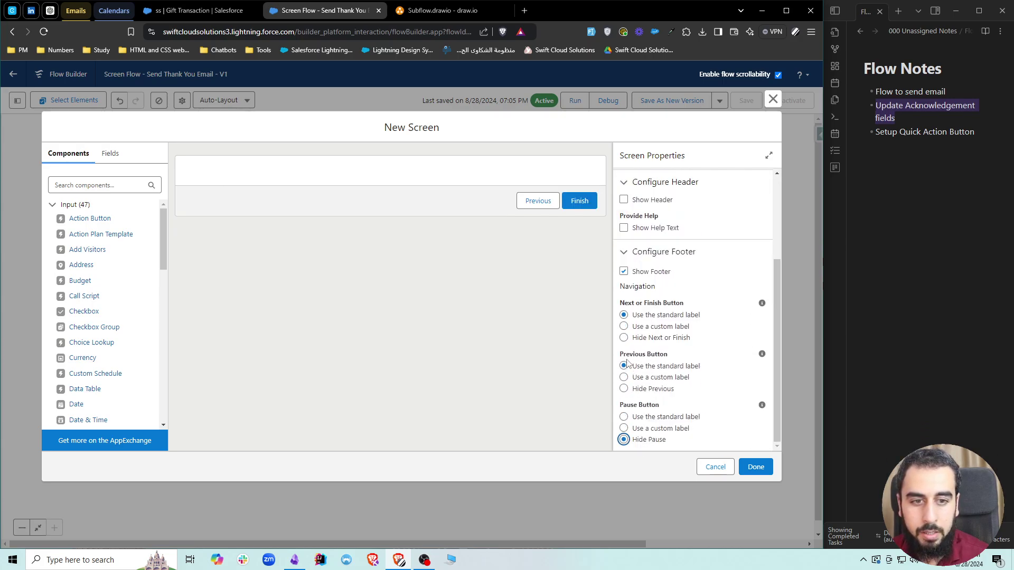
pyautogui.click(623, 389)
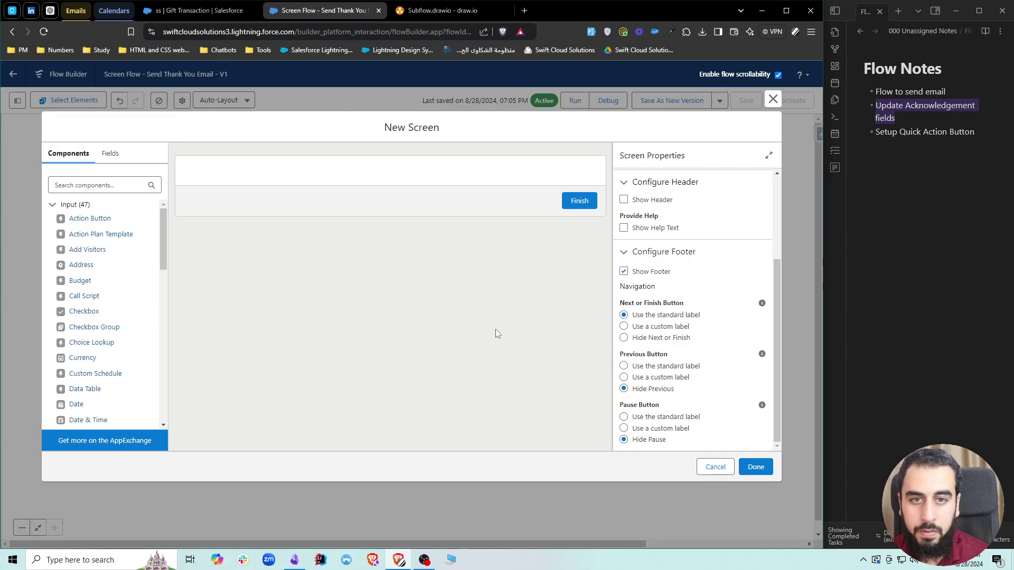
# Add a Display Text component named DispTxt_Success to the Success Screen with the text "Email Was Sent Successfully"
pyautogui.click(75, 186)
pyautogui.write('disp')
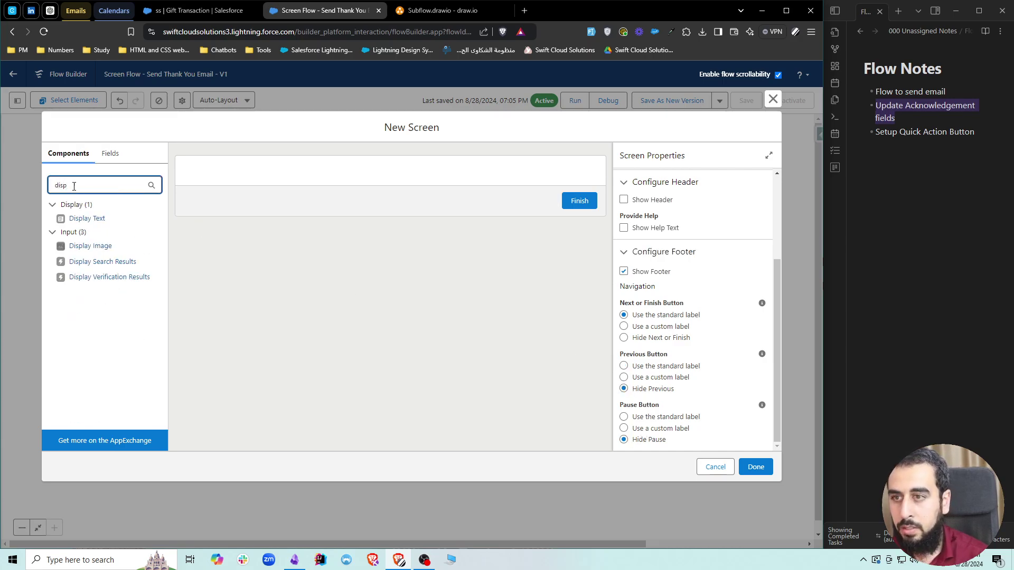
pyautogui.click(98, 219)
pyautogui.click(646, 196)
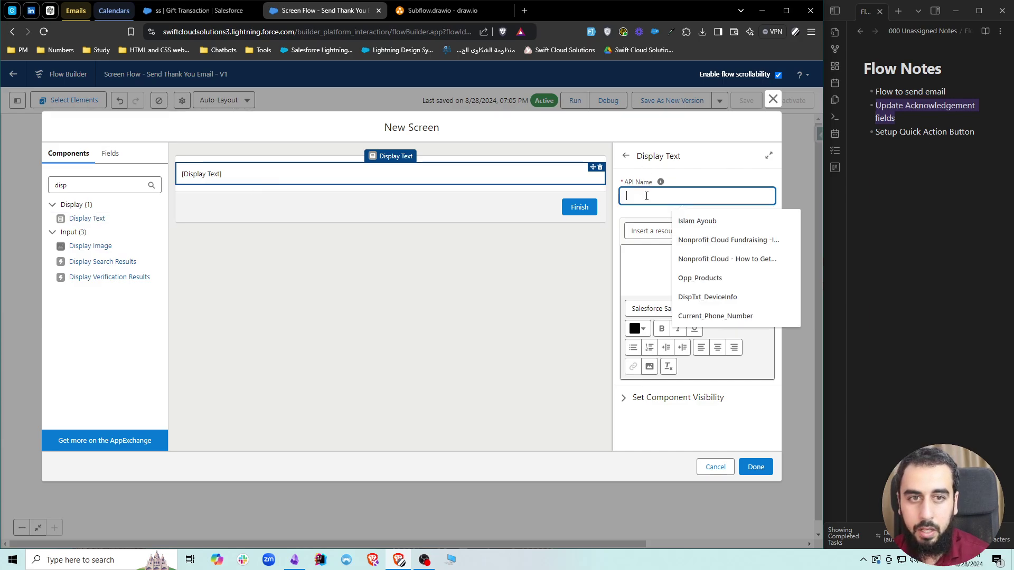
pyautogui.write('DispTxt')
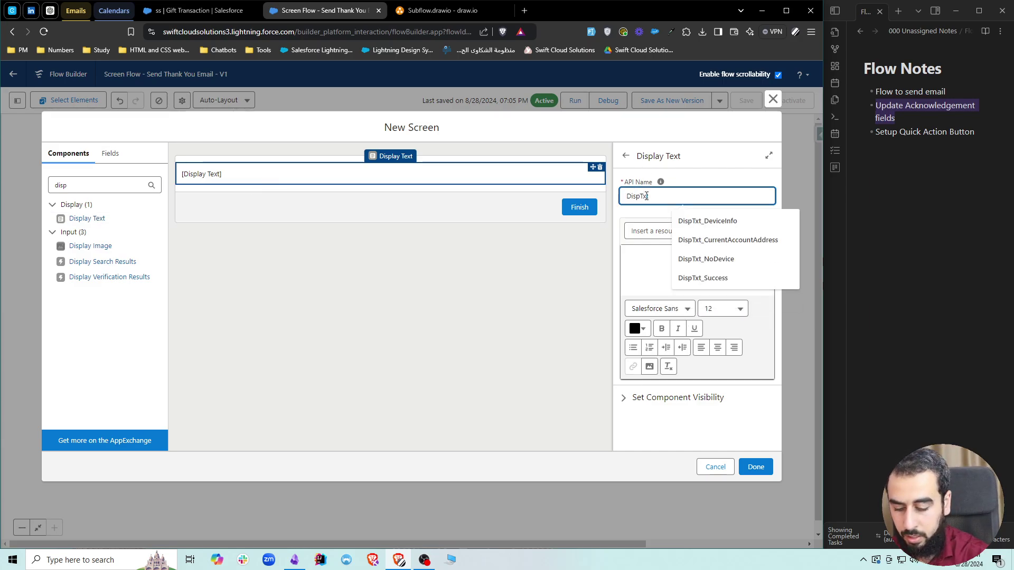
pyautogui.write('_Success')
pyautogui.click(674, 269)
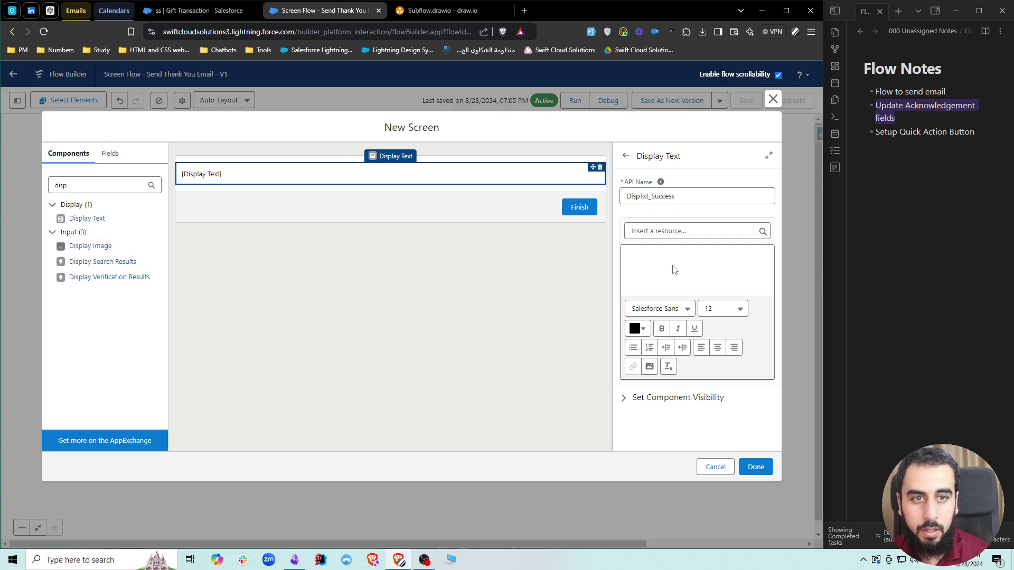
pyautogui.write('Email Wa')
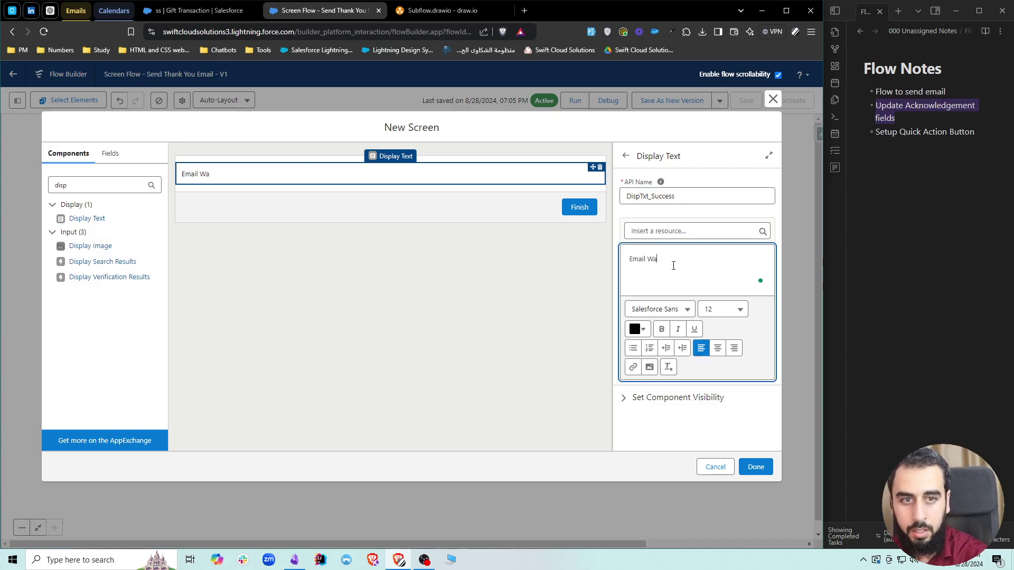
pyautogui.write('s Sent Successfully')
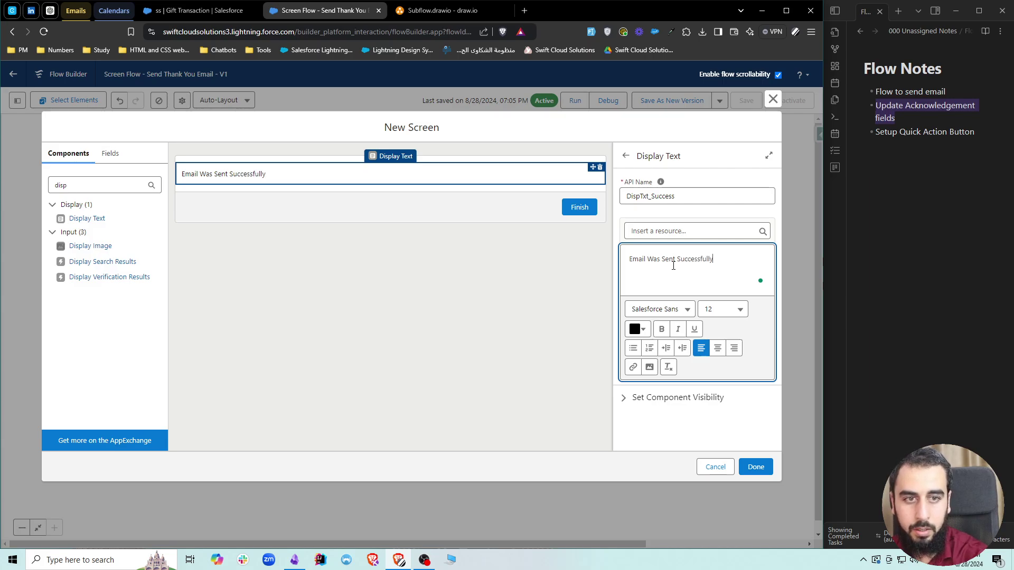
# Format the success message as centered, bold, size 20 text in green #01A355 and finish the screen element
pyautogui.tripleClick(673, 262)
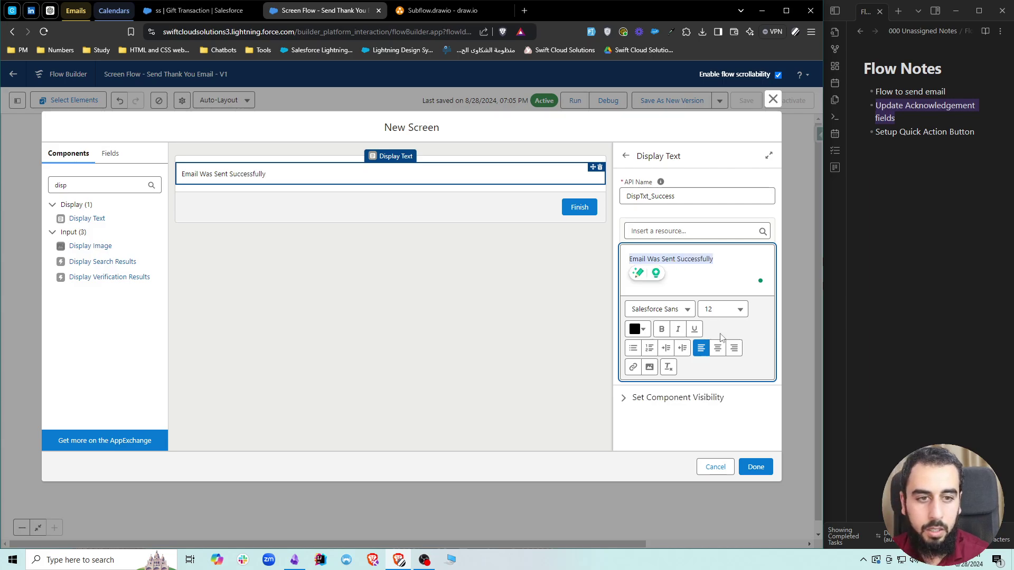
pyautogui.click(716, 348)
pyautogui.click(723, 310)
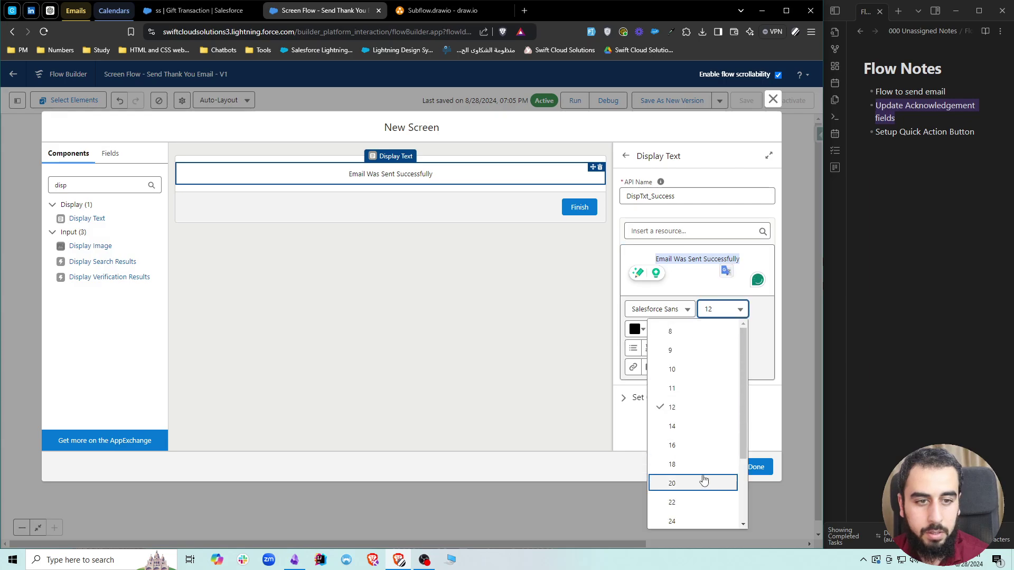
pyautogui.click(701, 479)
pyautogui.click(662, 329)
pyautogui.click(637, 329)
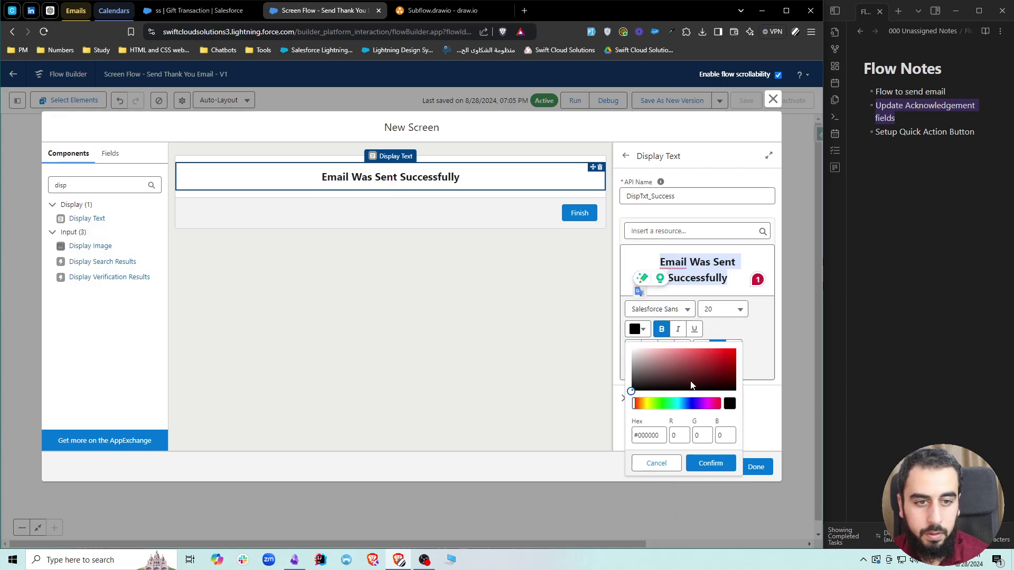
pyautogui.click(669, 404)
pyautogui.click(731, 367)
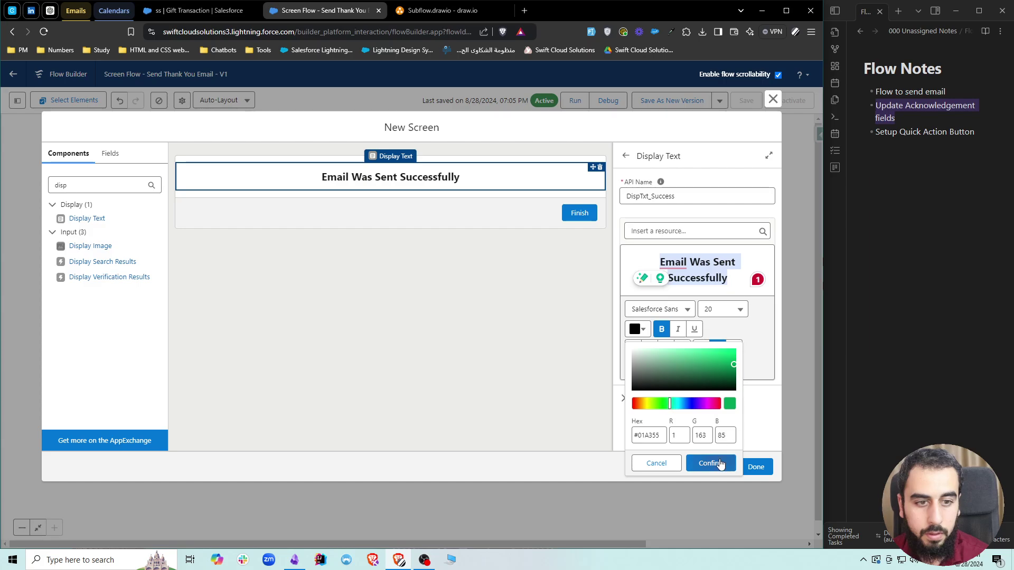
pyautogui.click(713, 463)
pyautogui.click(569, 367)
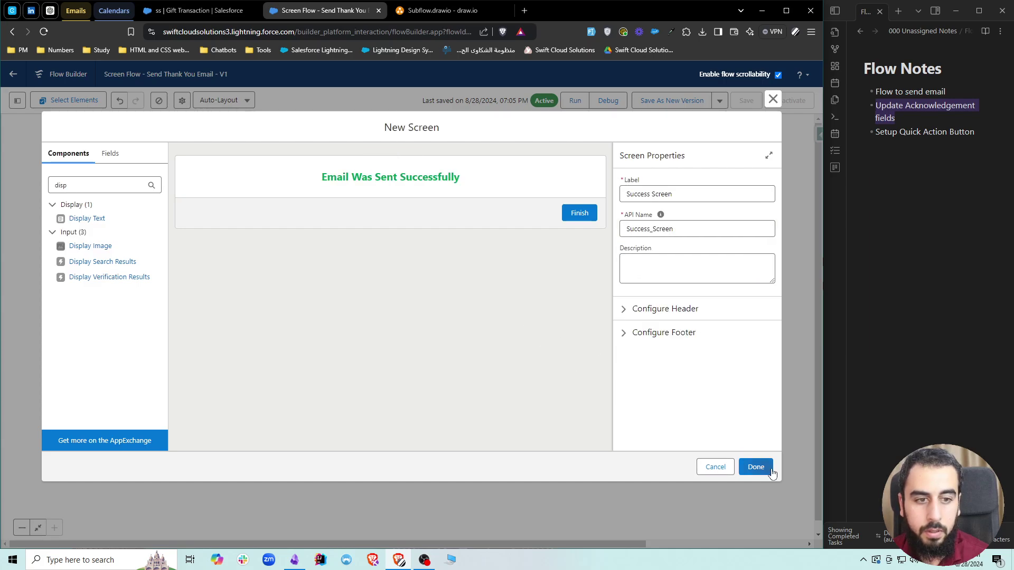
pyautogui.click(755, 466)
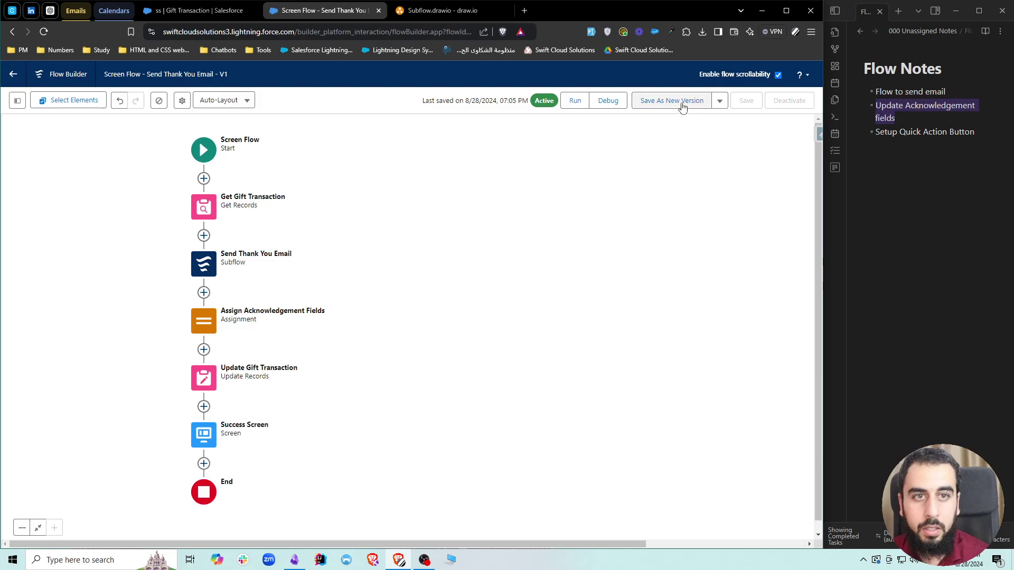
# Save the screen flow as a new version and activate it
pyautogui.click(682, 101)
pyautogui.click(608, 388)
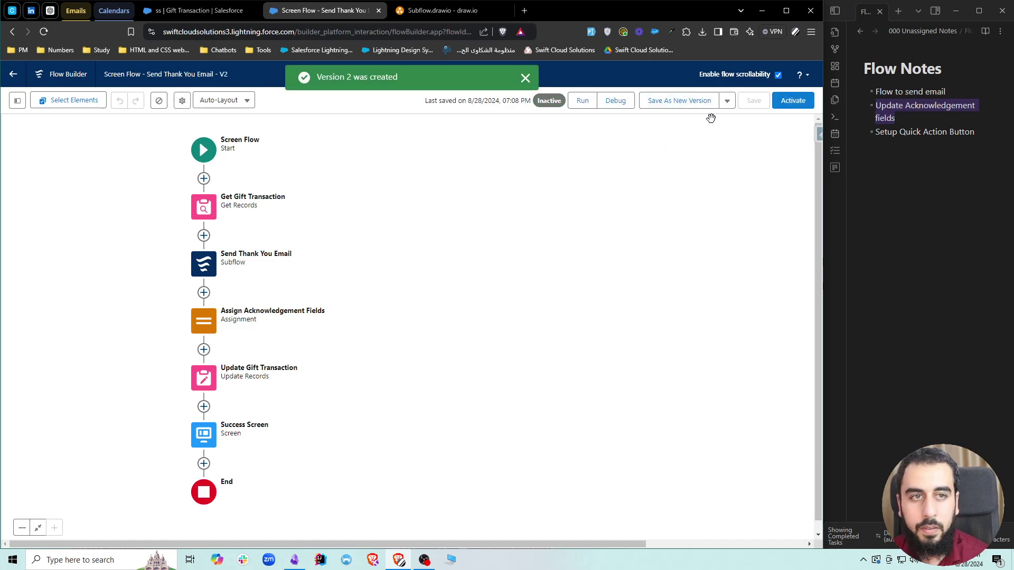
pyautogui.click(793, 103)
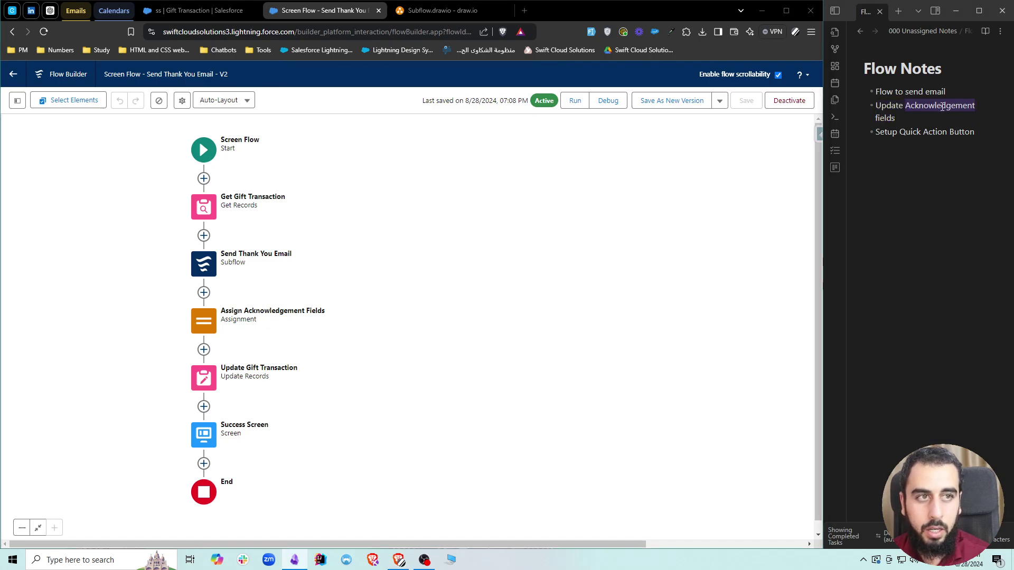
pyautogui.click(919, 133)
pyautogui.moveTo(973, 132); pyautogui.dragTo(875, 132)
pyautogui.click(911, 132)
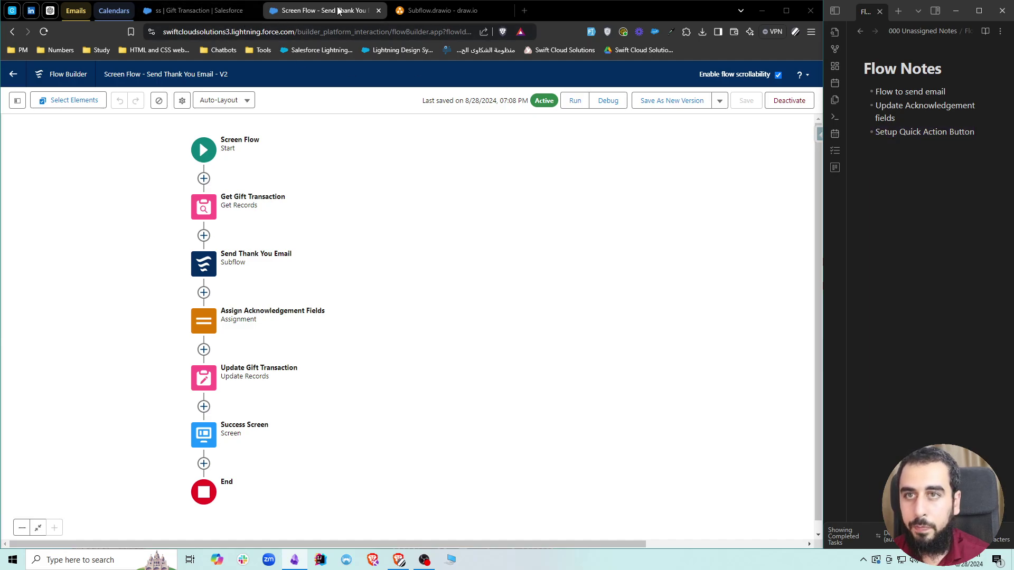
# Close the screen flow and open the Gift Transaction object's setup from the gift transaction record
pyautogui.click(238, 12)
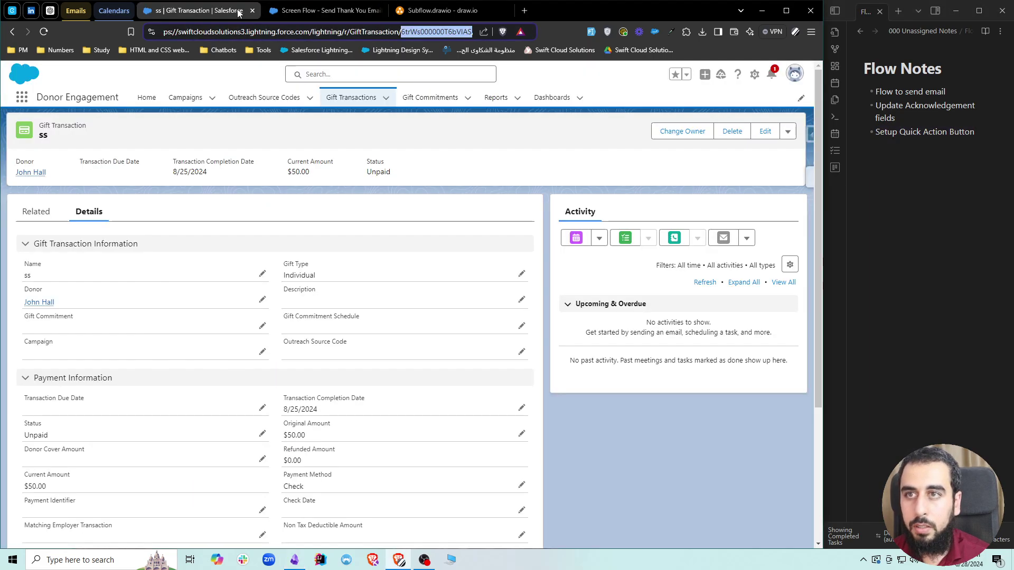
pyautogui.click(378, 11)
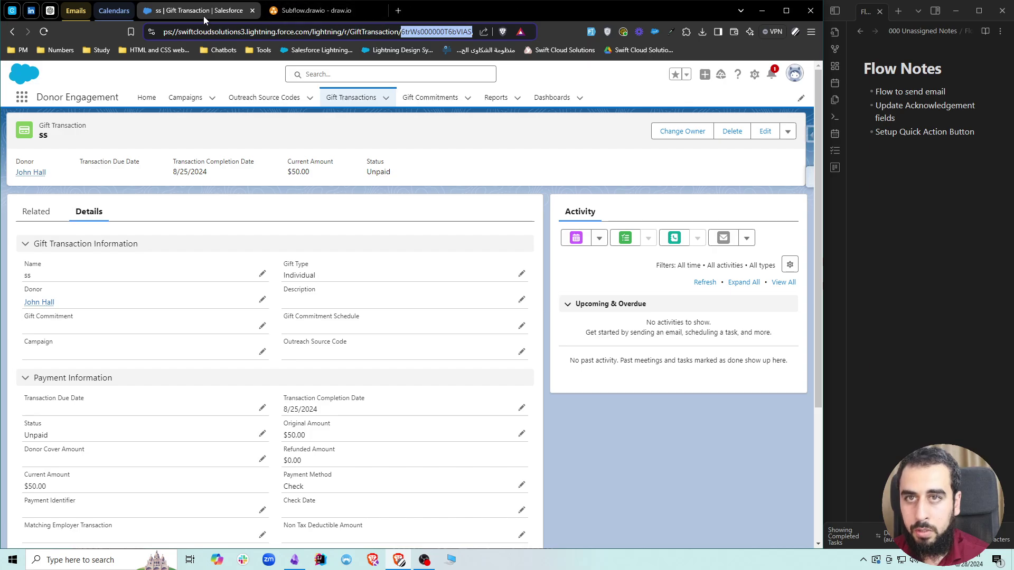
pyautogui.click(755, 75)
pyautogui.click(710, 274)
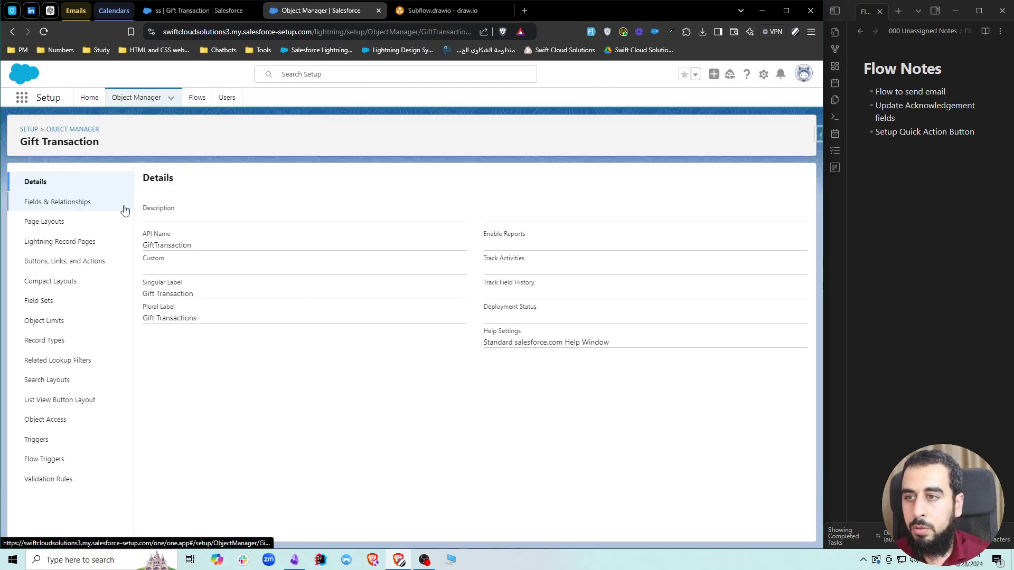
# Create a Gift Transaction action of type Flow, labelled Send Thank You Email, that runs Screen Flow - Send Thank You Email
pyautogui.click(63, 261)
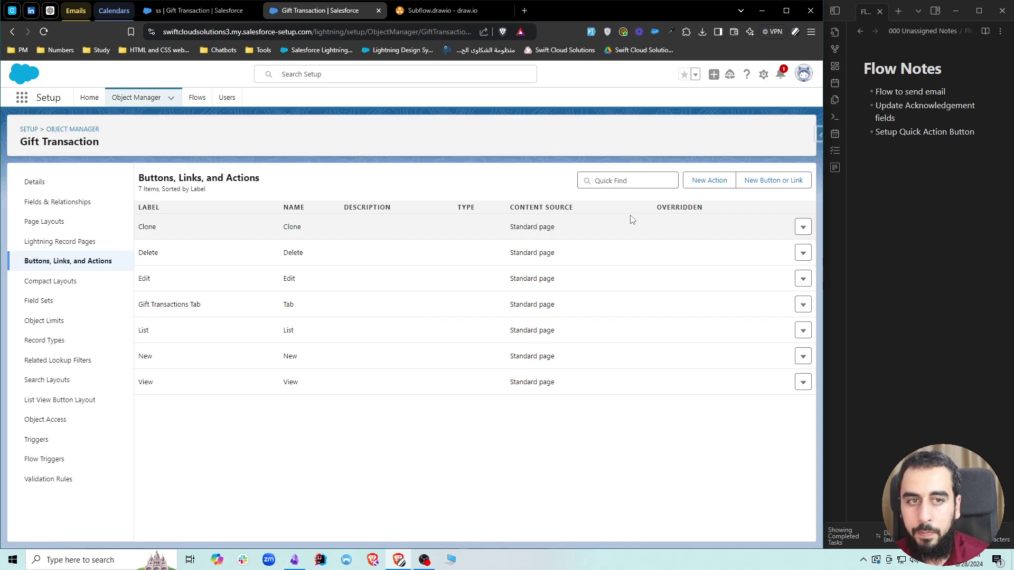
pyautogui.click(712, 185)
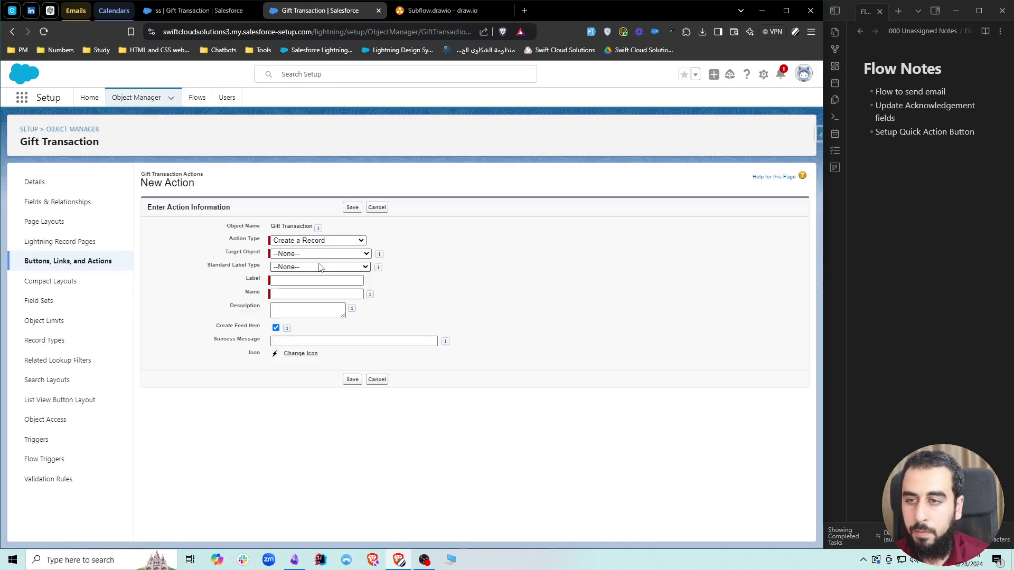
pyautogui.click(301, 240)
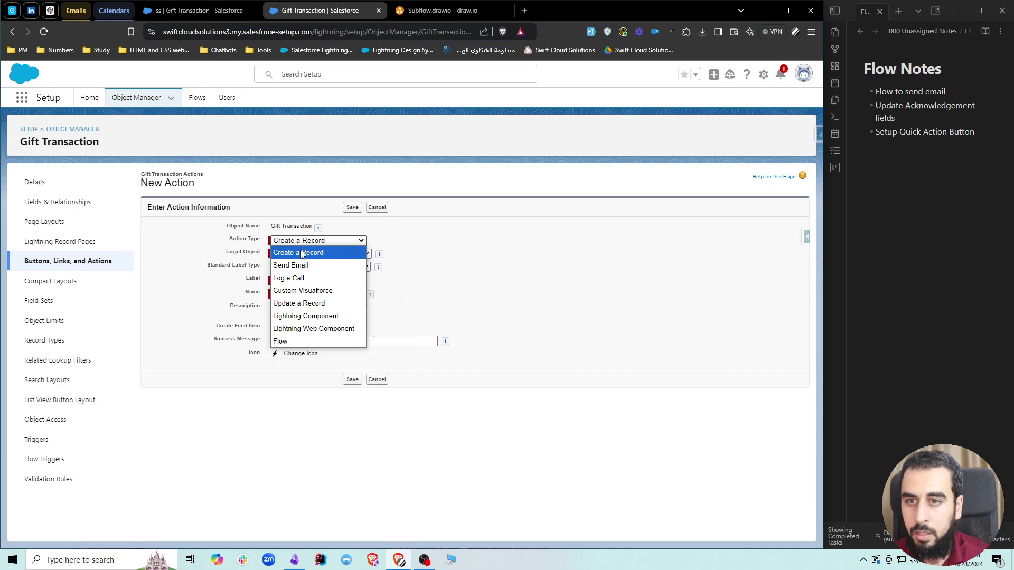
pyautogui.click(281, 341)
pyautogui.click(315, 256)
pyautogui.click(315, 256)
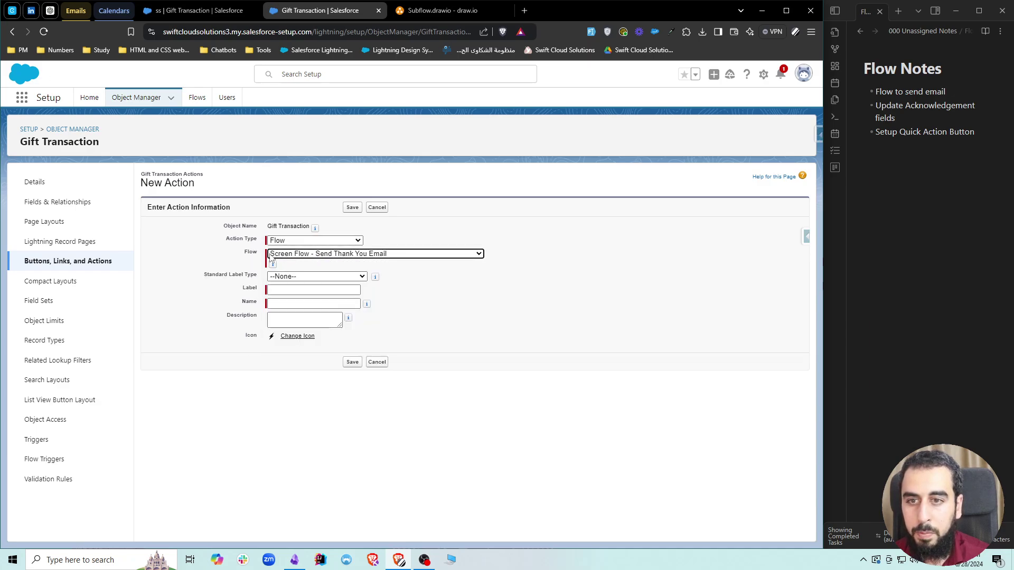
pyautogui.click(289, 289)
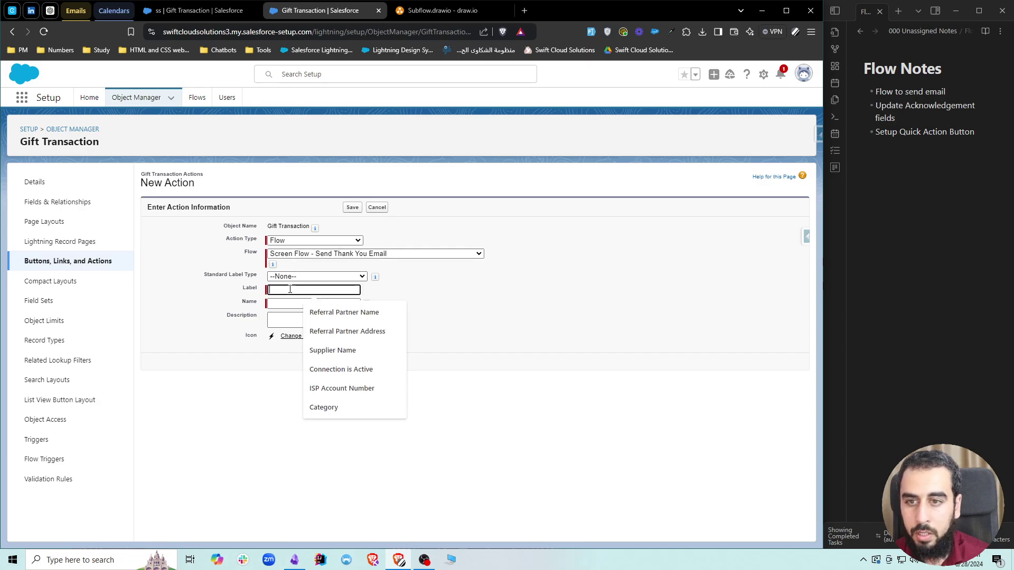
pyautogui.write('Send Thank You Email')
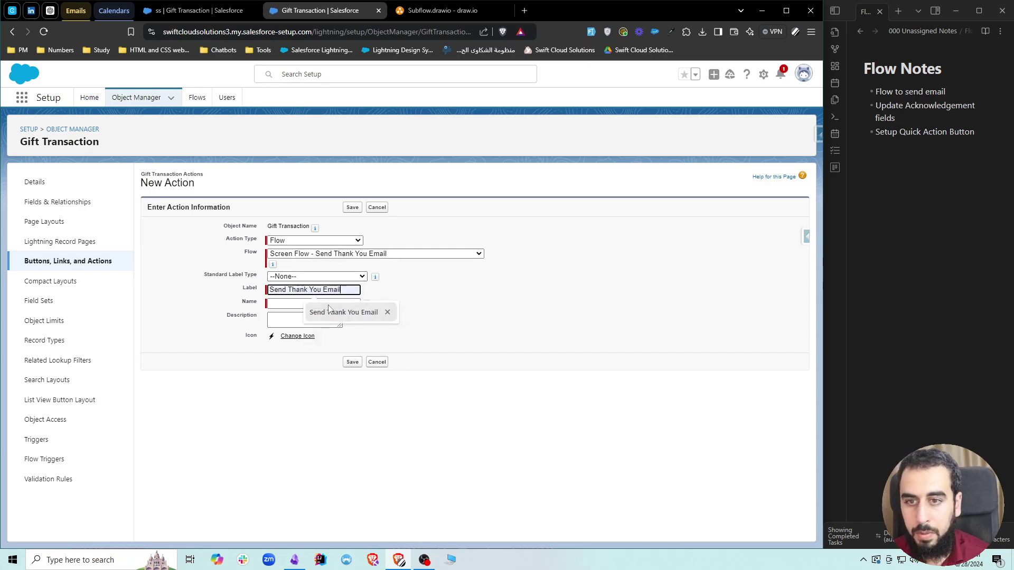
pyautogui.click(343, 312)
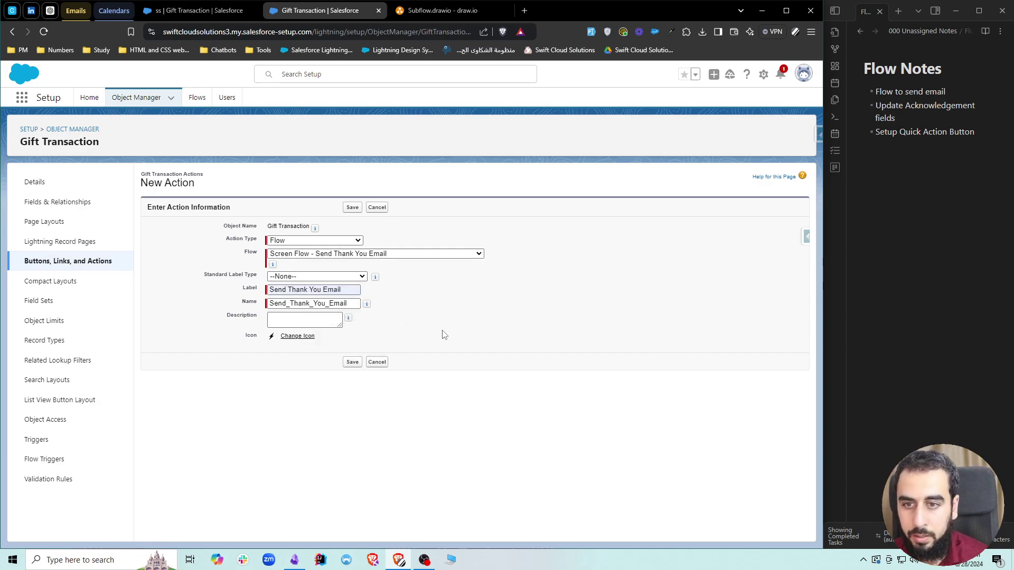
pyautogui.click(353, 362)
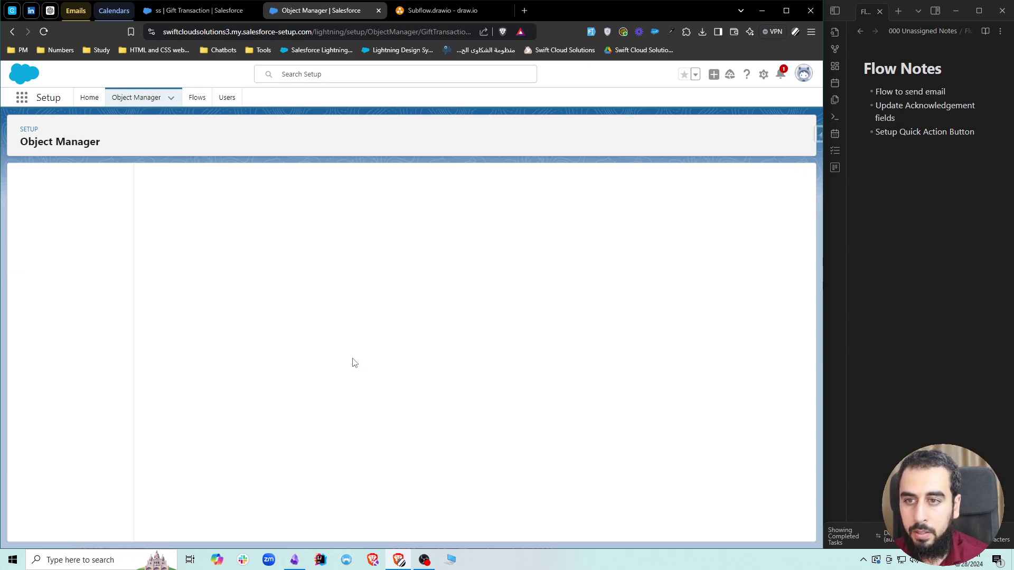
# Add the Send Thank You Email action as the first mobile and Lightning action on the Gift Transaction Layout and save the layout
pyautogui.click(49, 221)
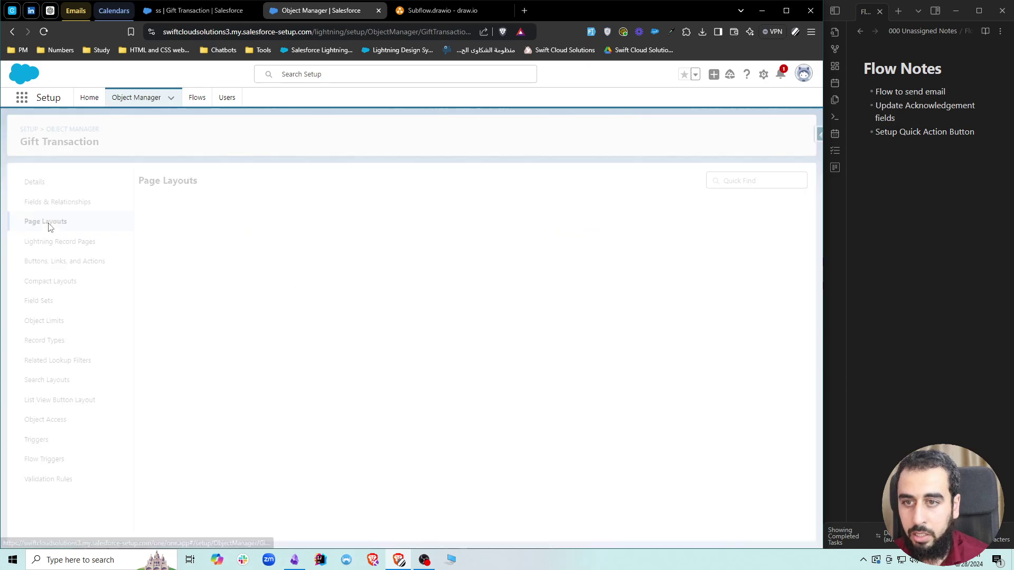
pyautogui.click(169, 227)
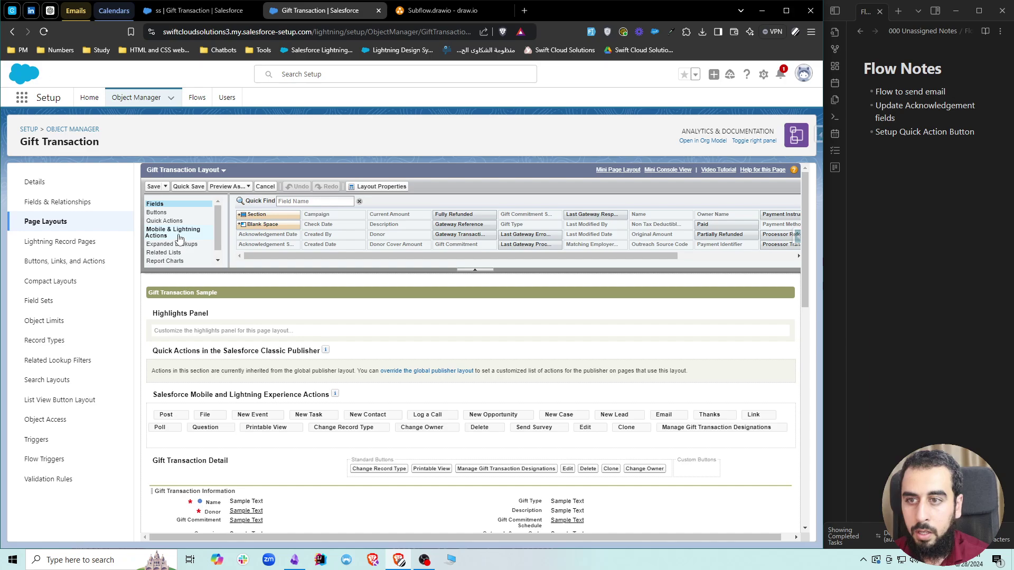
pyautogui.click(178, 235)
pyautogui.scroll(-1, 270, 303)
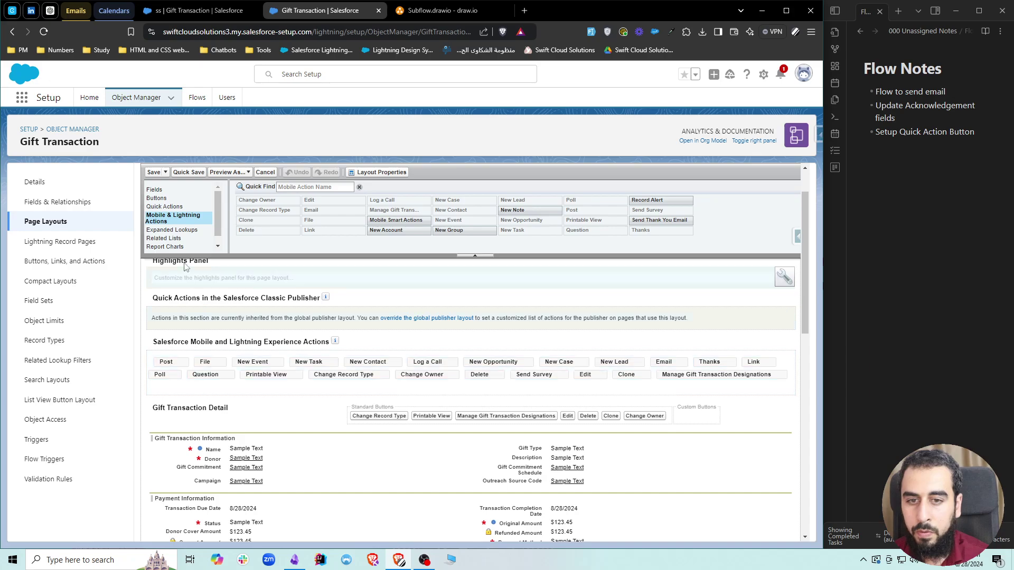
pyautogui.click(310, 188)
pyautogui.write('send')
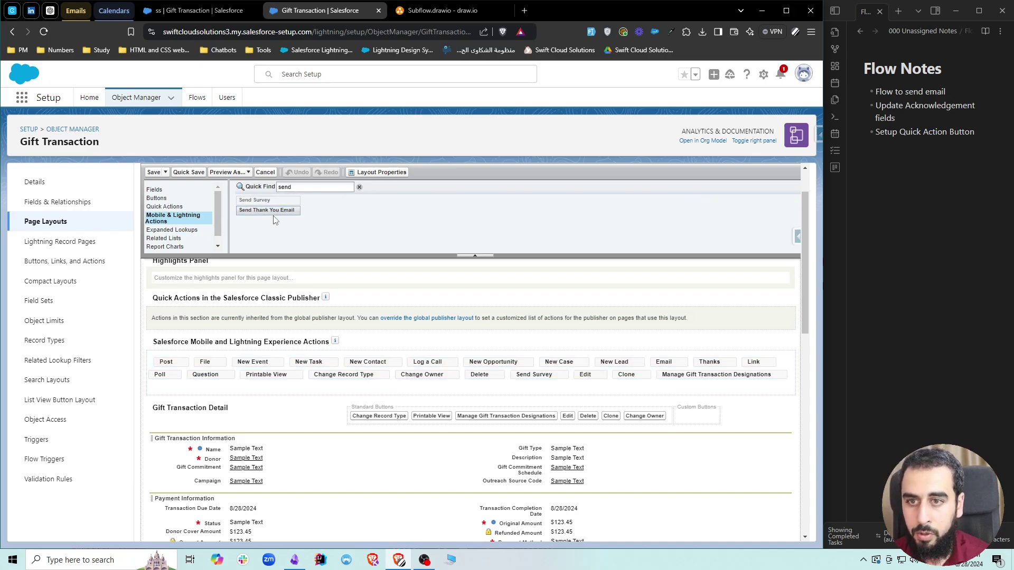
pyautogui.moveTo(272, 213); pyautogui.dragTo(190, 370)
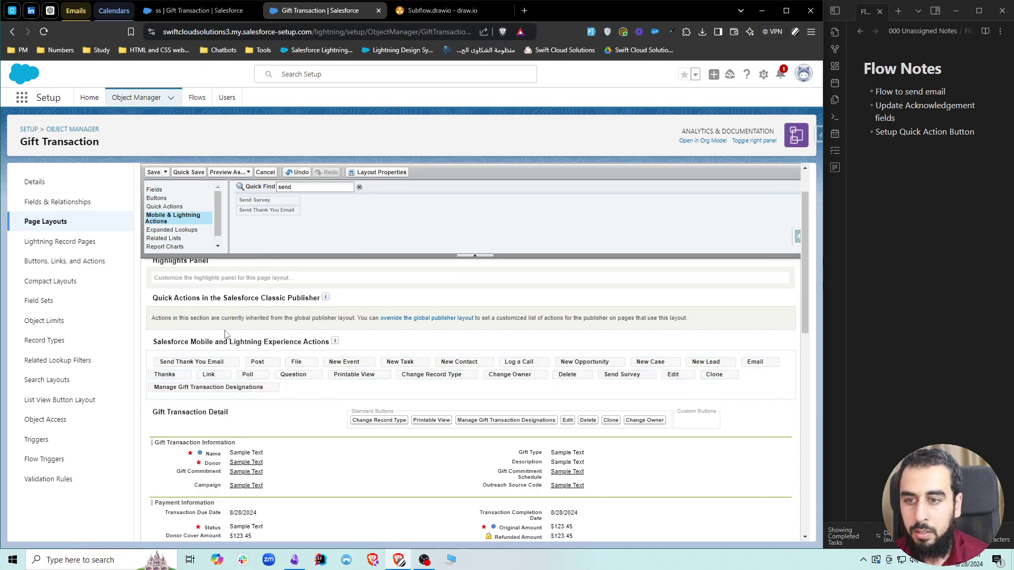
pyautogui.click(153, 172)
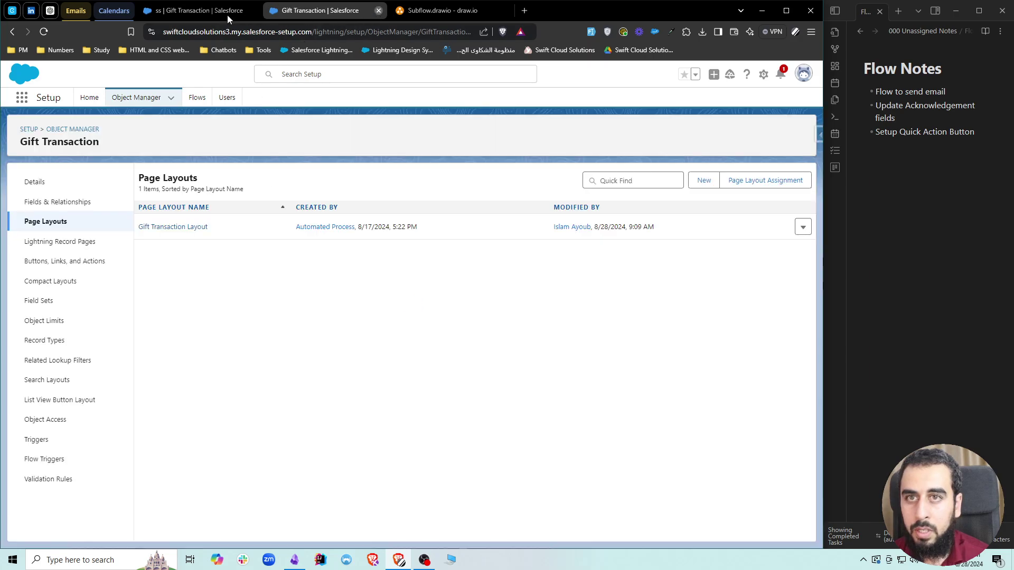
# Close the object setup, reload the gift transaction record and run its Send Thank You Email action
pyautogui.click(379, 11)
pyautogui.click(44, 33)
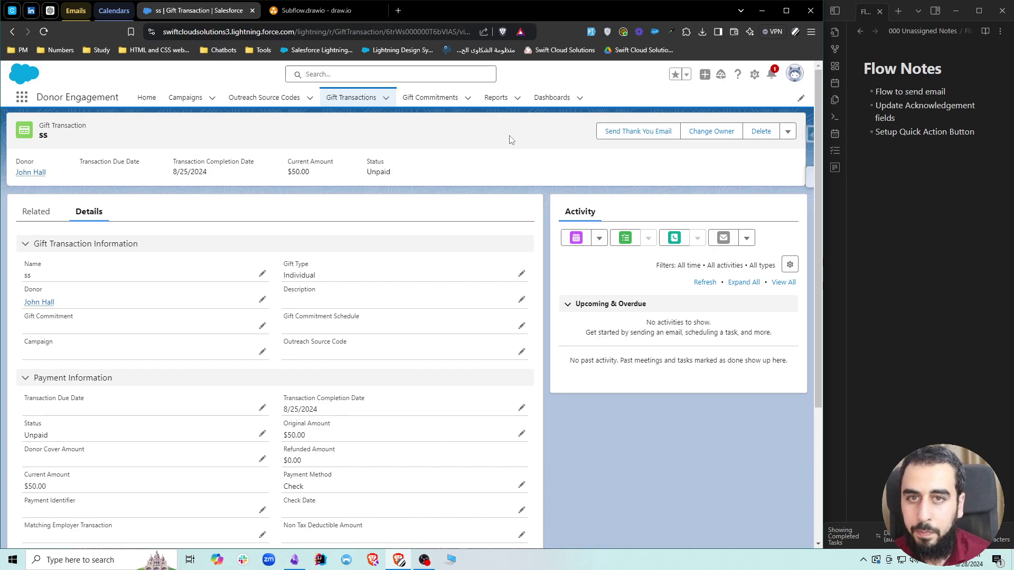
pyautogui.click(623, 131)
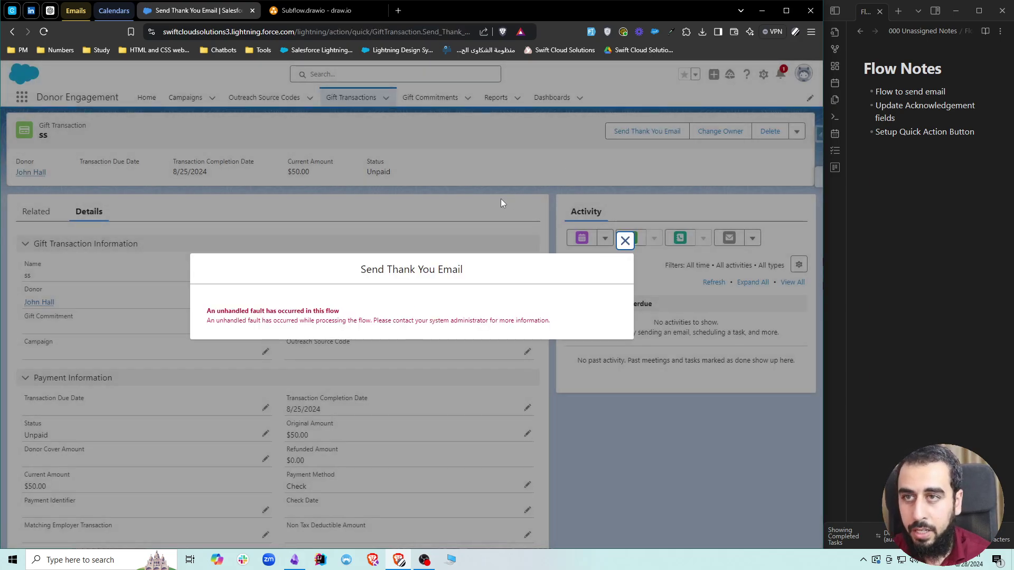
# Switch to the work Gmail inbox, refresh it and open the newest flow error email about Screen Flow - Send Thank You Email
pyautogui.click(76, 10)
pyautogui.click(275, 11)
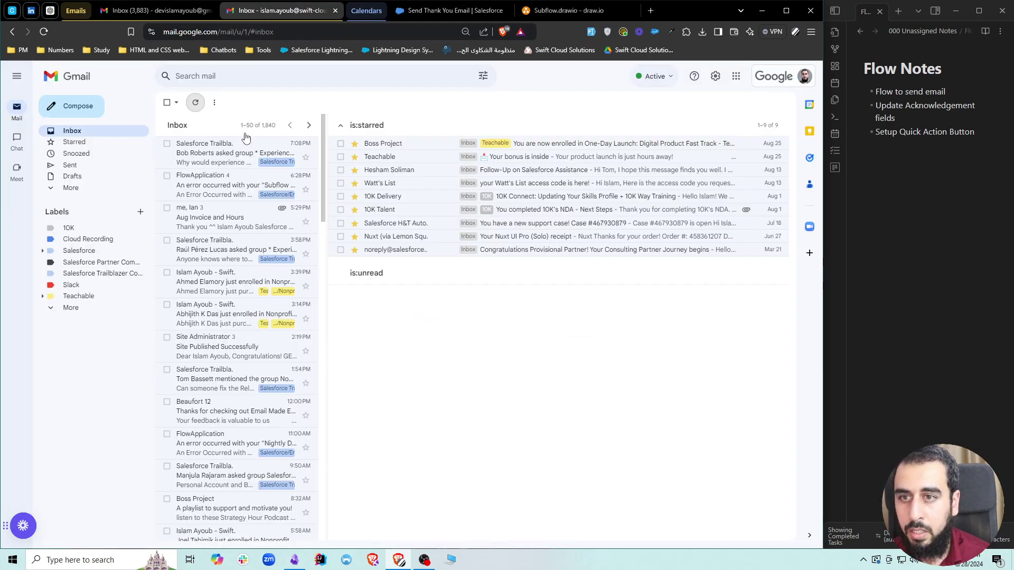
pyautogui.click(197, 104)
pyautogui.click(203, 164)
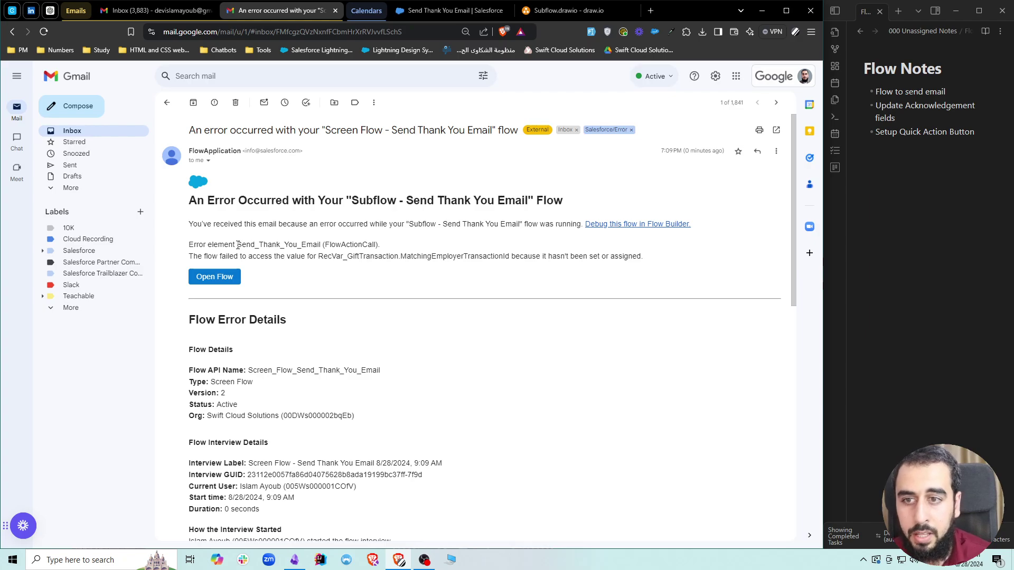
# Examine the error email for the failing flow element, the field reference involved and the stated cause
pyautogui.moveTo(237, 245); pyautogui.dragTo(322, 242)
pyautogui.click(291, 242)
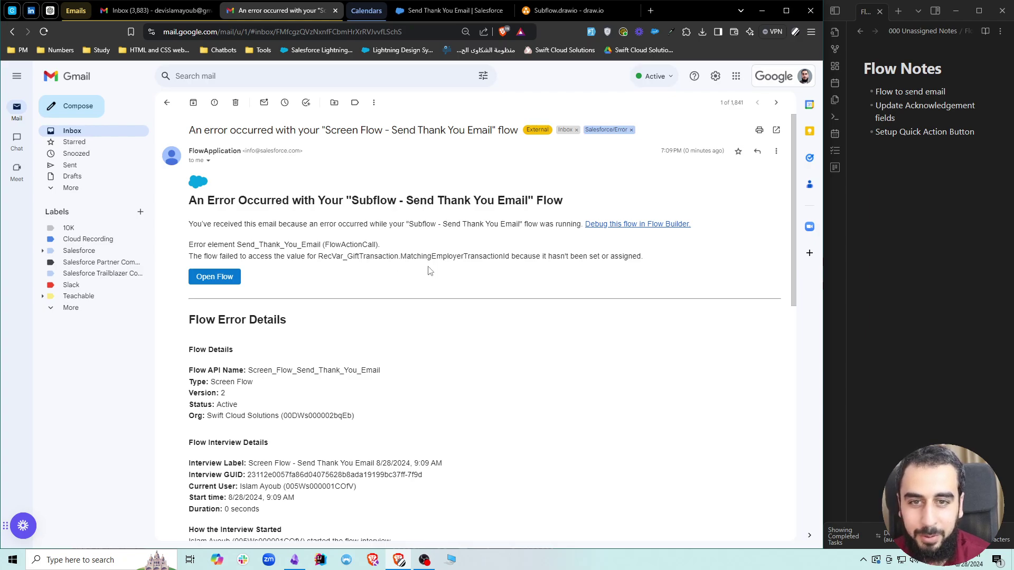
pyautogui.moveTo(543, 256); pyautogui.dragTo(642, 255)
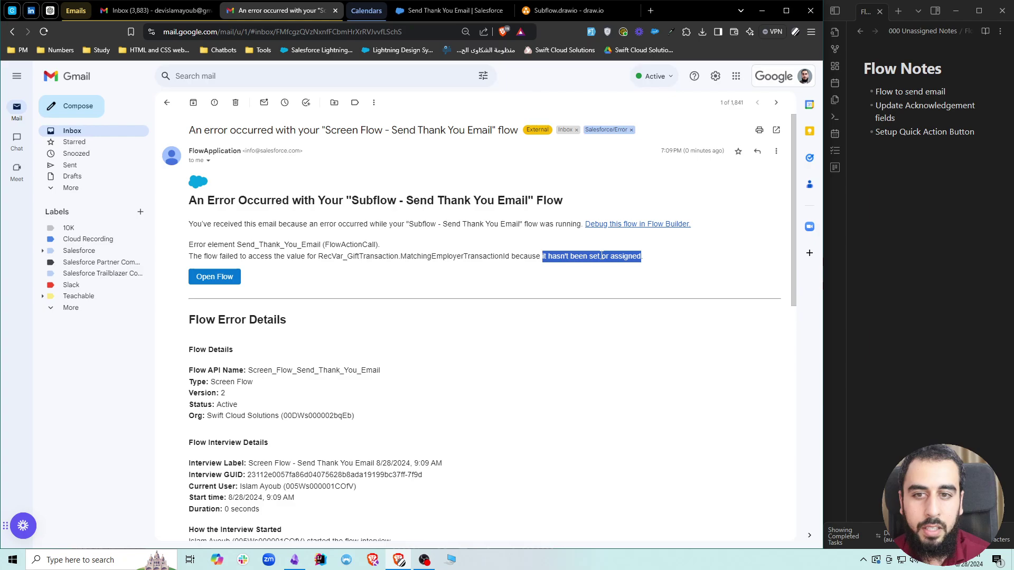
pyautogui.moveTo(509, 256); pyautogui.dragTo(319, 258)
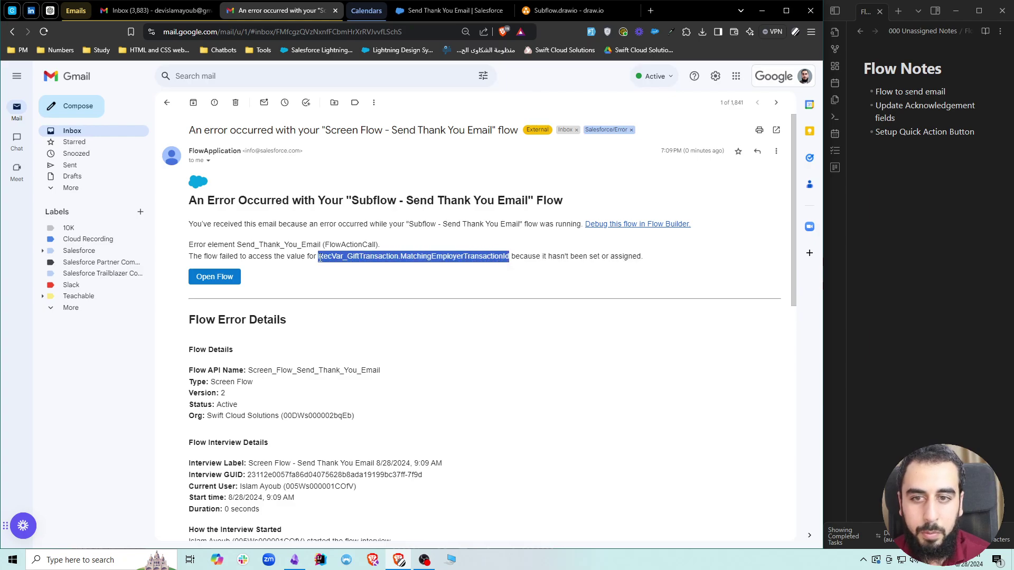
pyautogui.click(378, 260)
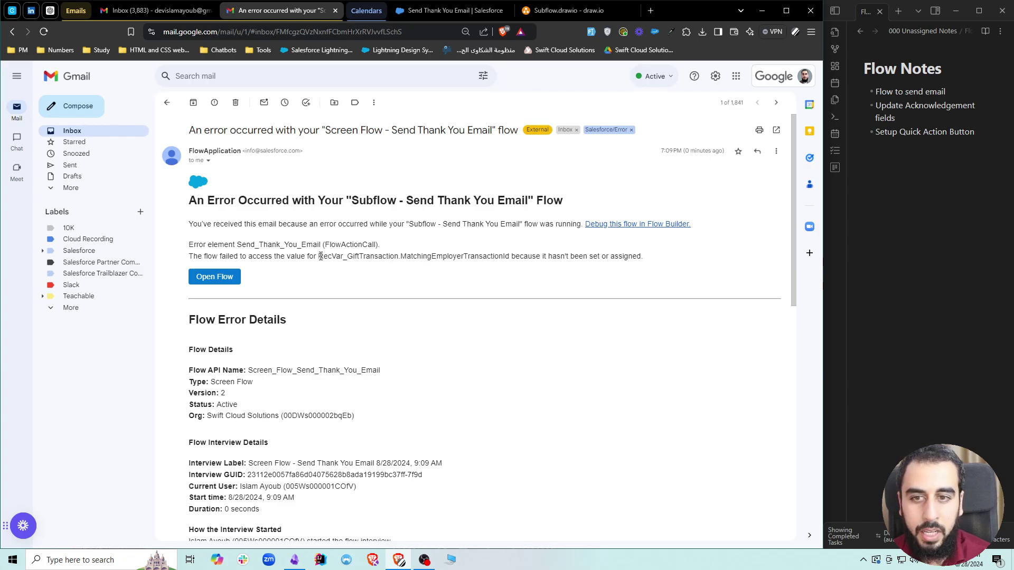
pyautogui.moveTo(320, 256); pyautogui.dragTo(510, 259)
pyautogui.click(404, 261)
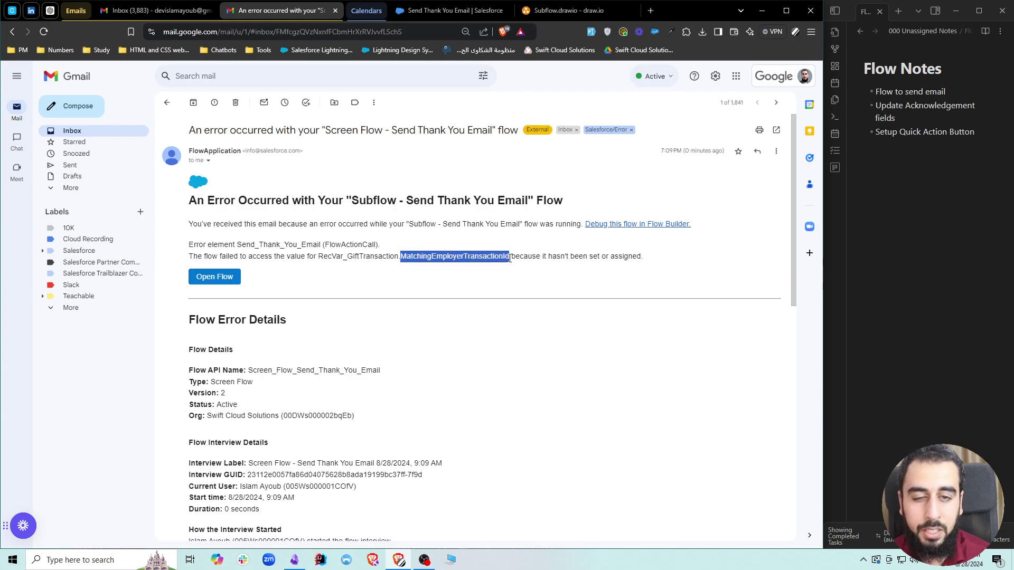
pyautogui.click(445, 259)
pyautogui.moveTo(402, 257); pyautogui.dragTo(505, 258)
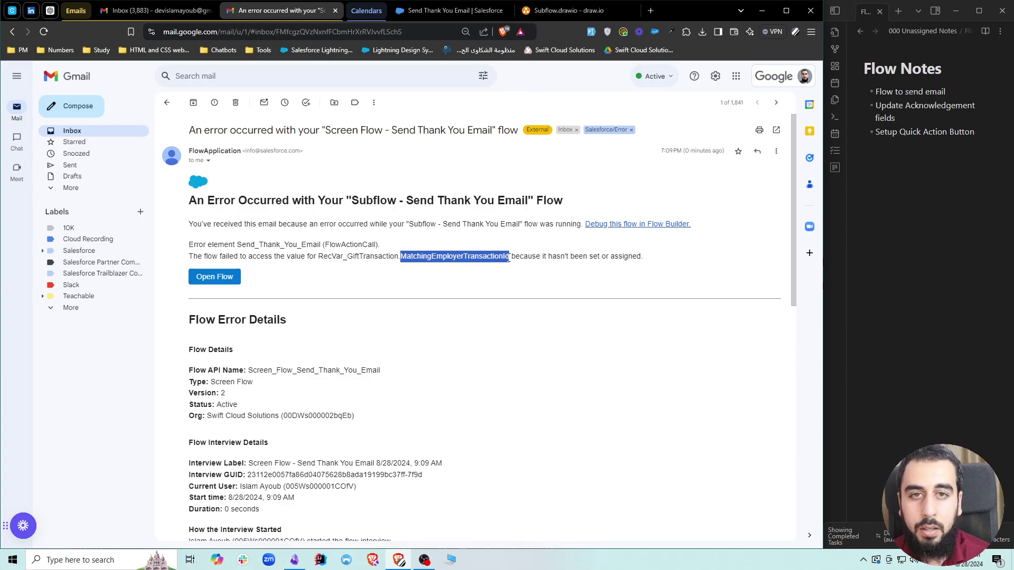
# Return to the gift transaction record, dismiss the action dialog and open Screen Flow - Send Thank You Email from the Flows list in Setup
pyautogui.click(450, 14)
pyautogui.click(624, 240)
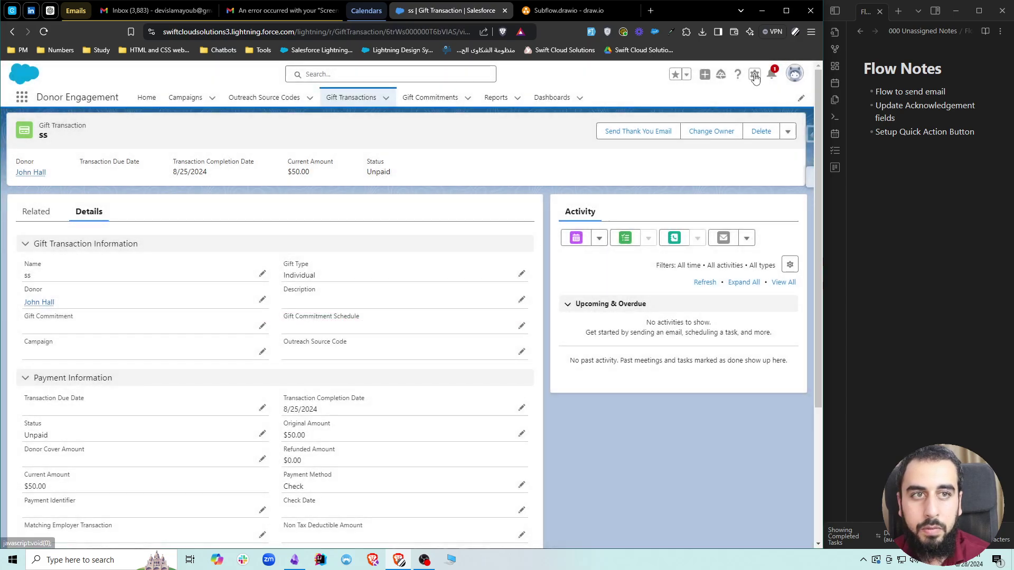
pyautogui.click(754, 74)
pyautogui.press('Escape')
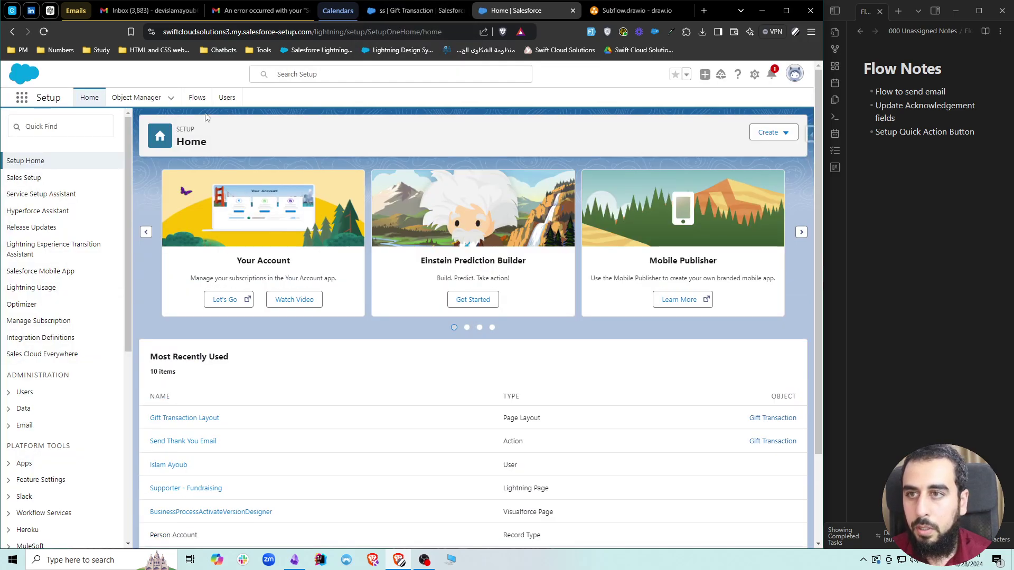
pyautogui.click(197, 100)
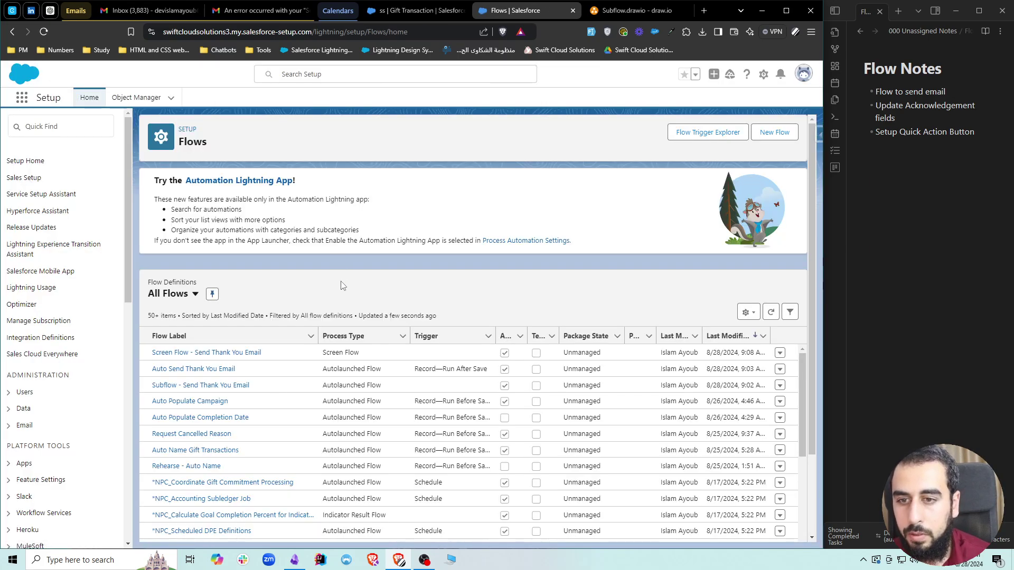
pyautogui.click(230, 358)
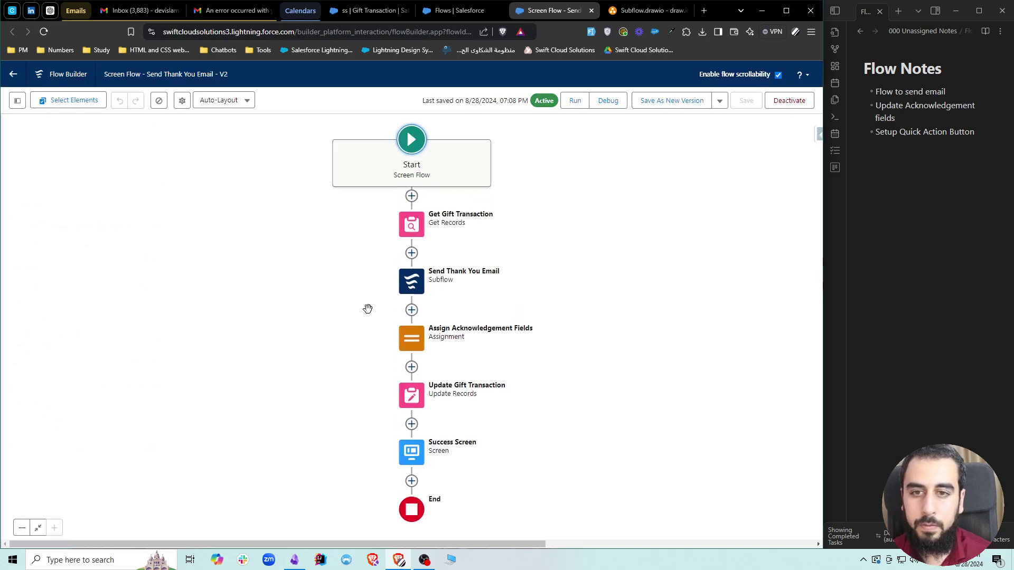
# Add MatchingEmployerTransactionId to the fields stored by the Get Gift Transaction element
pyautogui.click(411, 320)
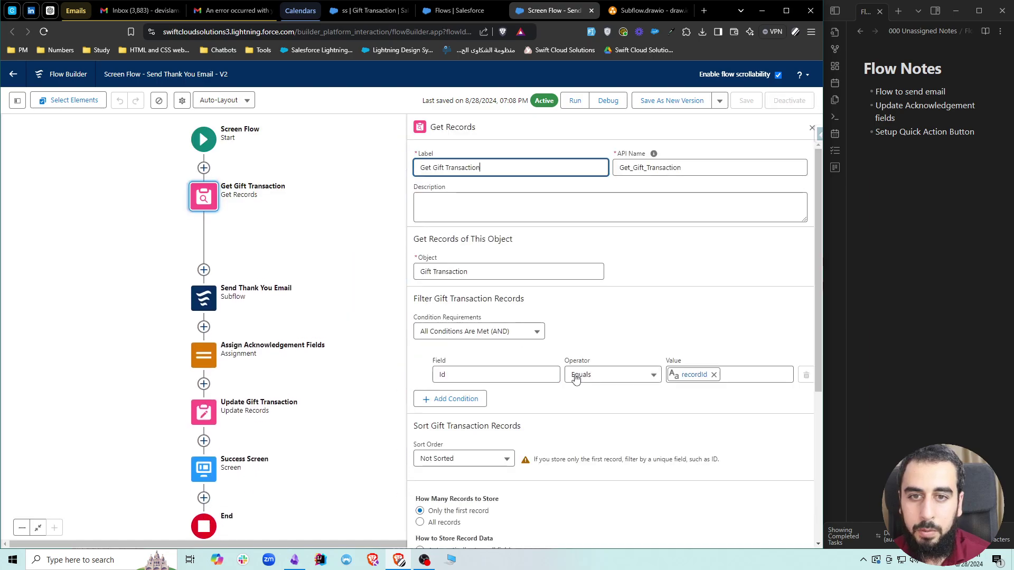
pyautogui.scroll(-5, 627, 417)
pyautogui.scroll(-1, 597, 462)
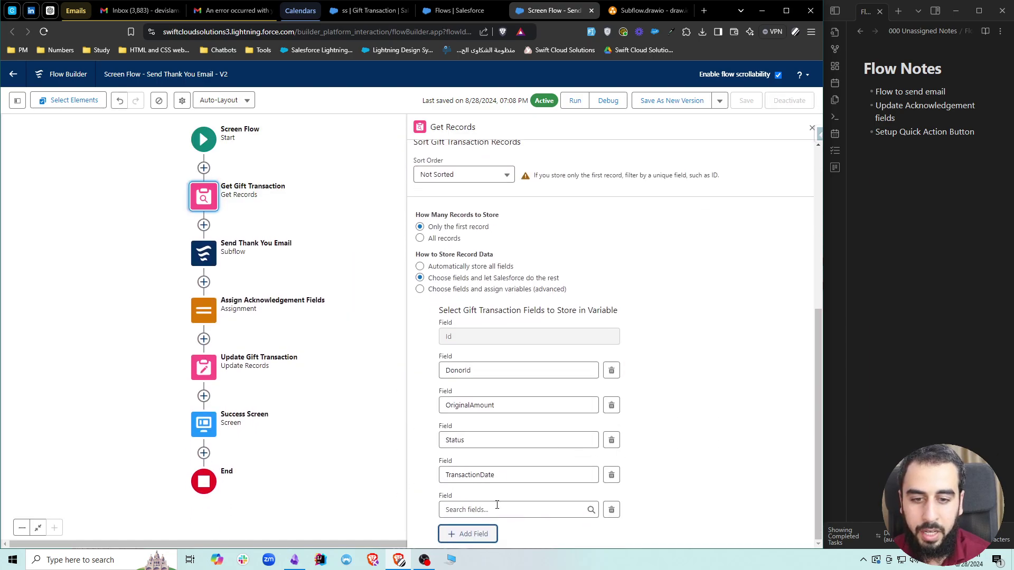
pyautogui.click(491, 509)
pyautogui.write('match')
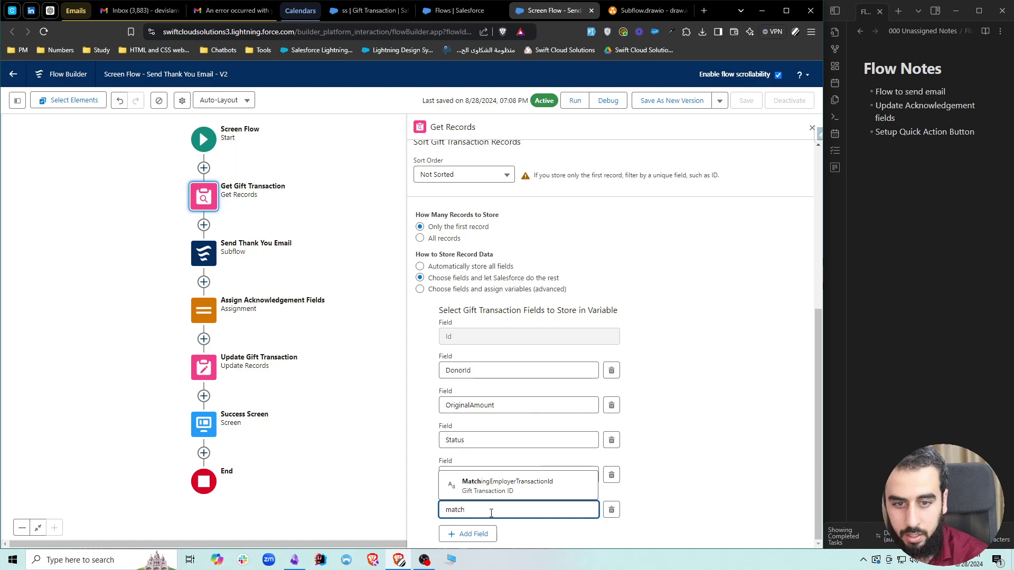
pyautogui.click(510, 482)
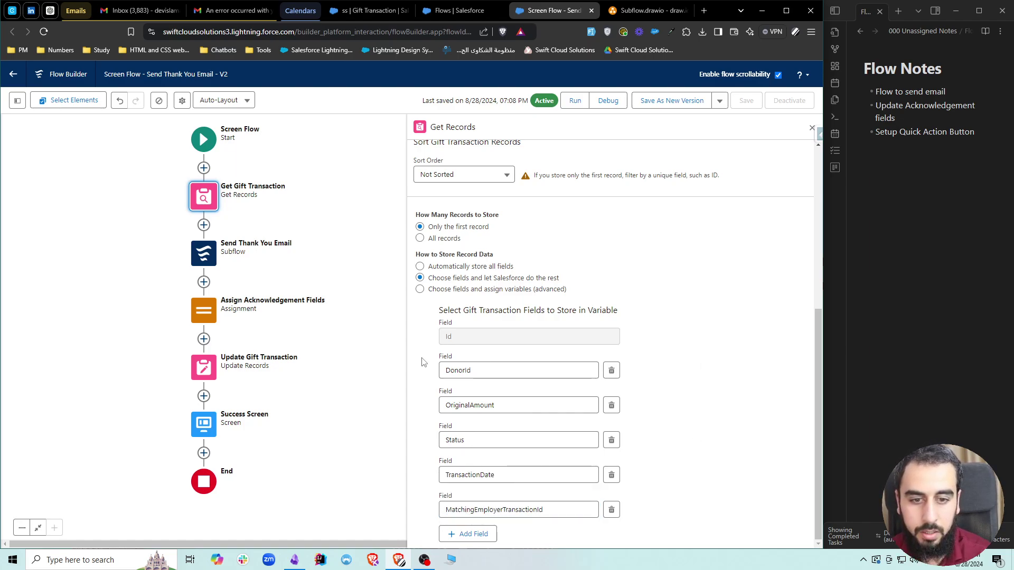
# Save the screen flow as a new version and activate it
pyautogui.click(679, 107)
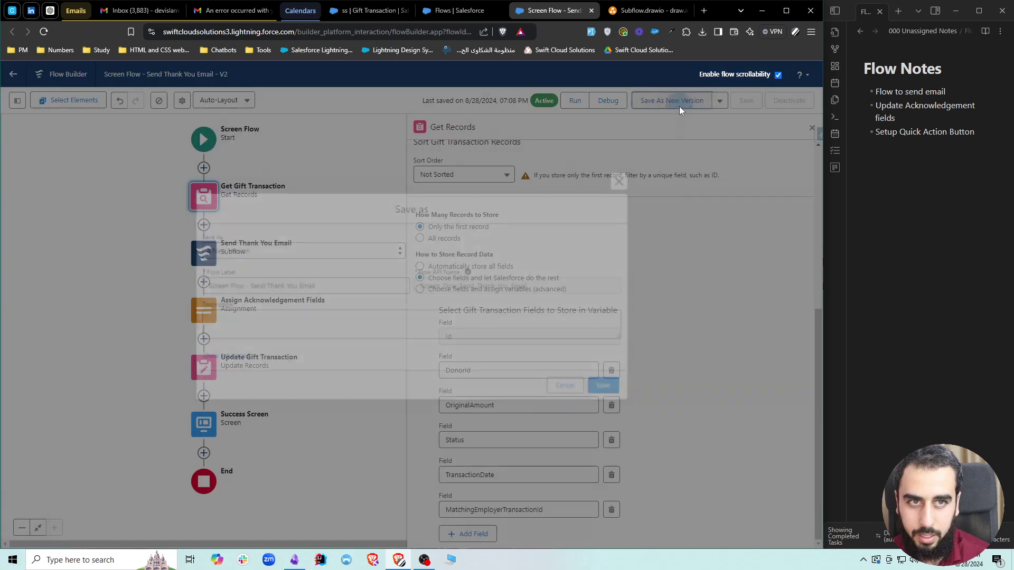
pyautogui.click(605, 386)
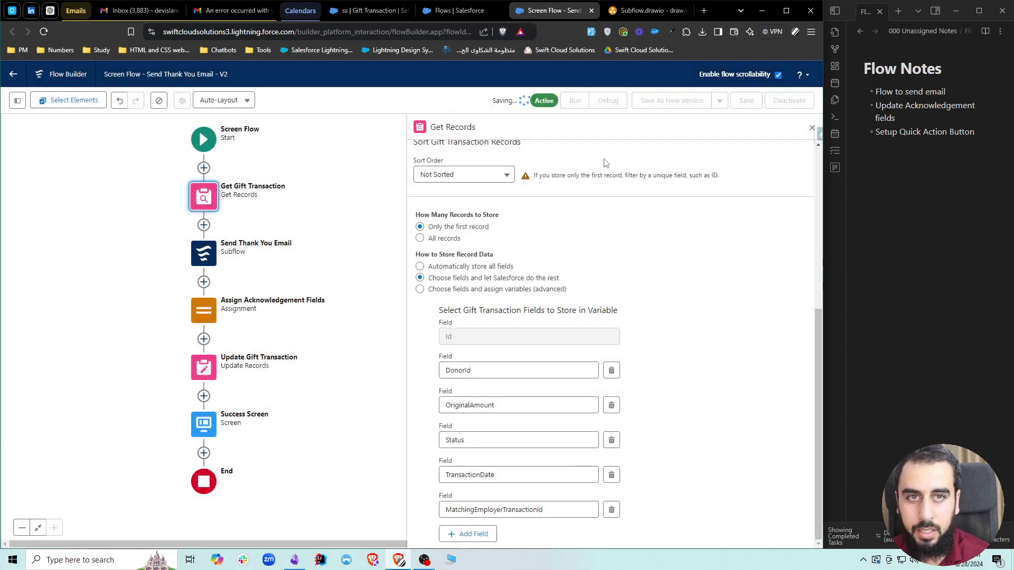
pyautogui.click(792, 101)
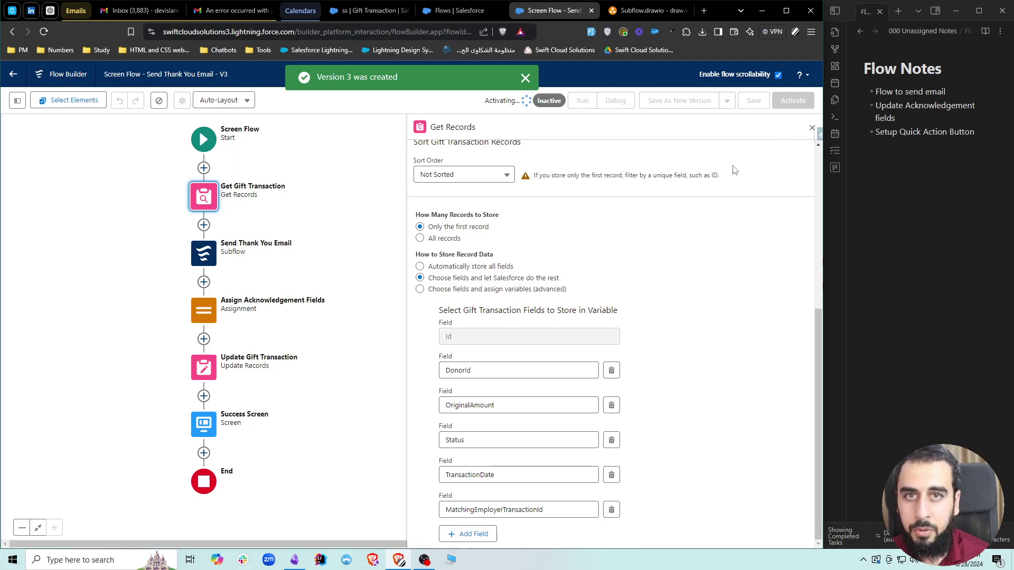
# Rerun the Send Thank You Email action on the gift transaction, then open the newest flow error email in Gmail and check its cause
pyautogui.click(380, 10)
pyautogui.click(647, 130)
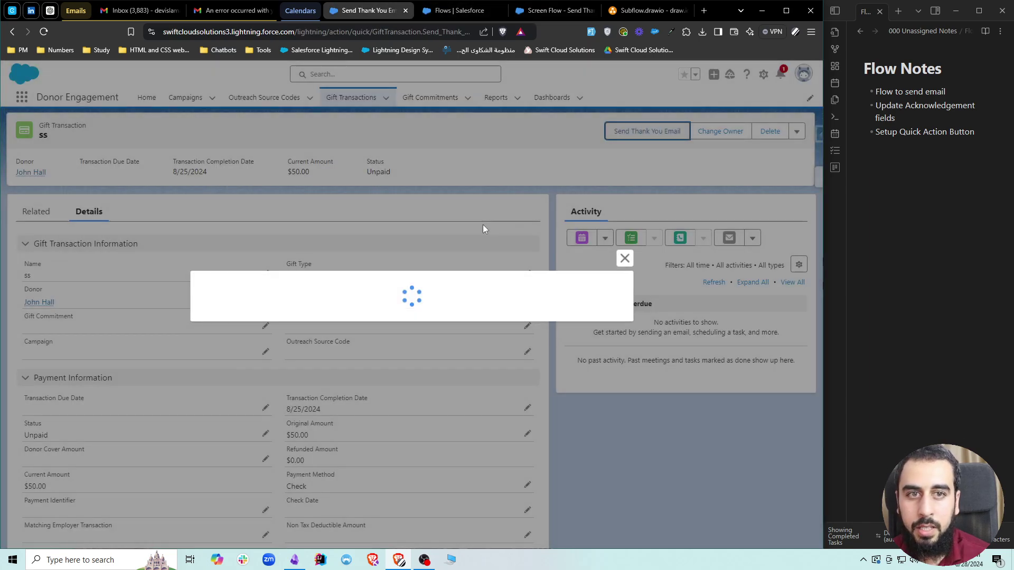
pyautogui.click(232, 11)
pyautogui.click(159, 102)
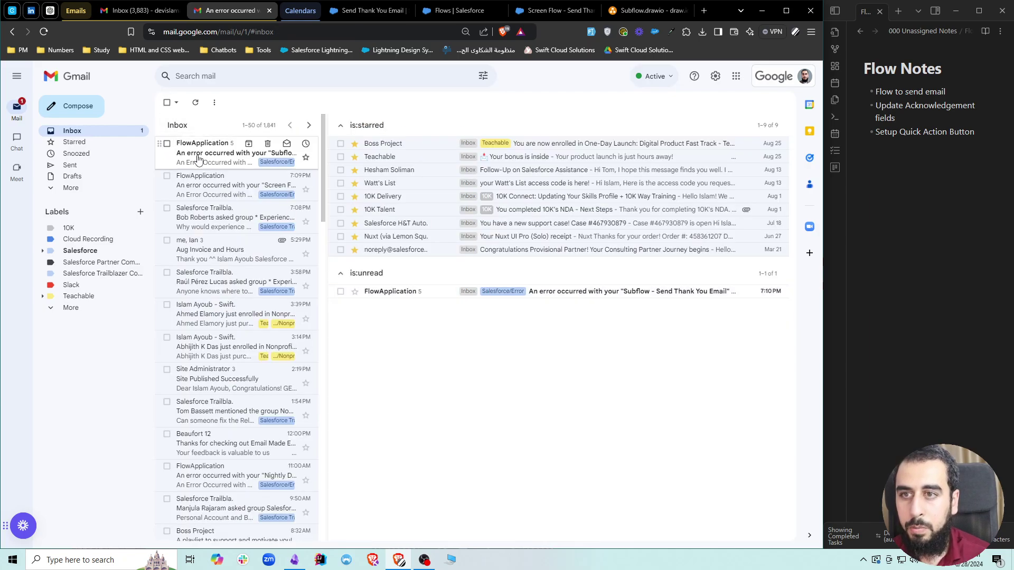
pyautogui.click(199, 158)
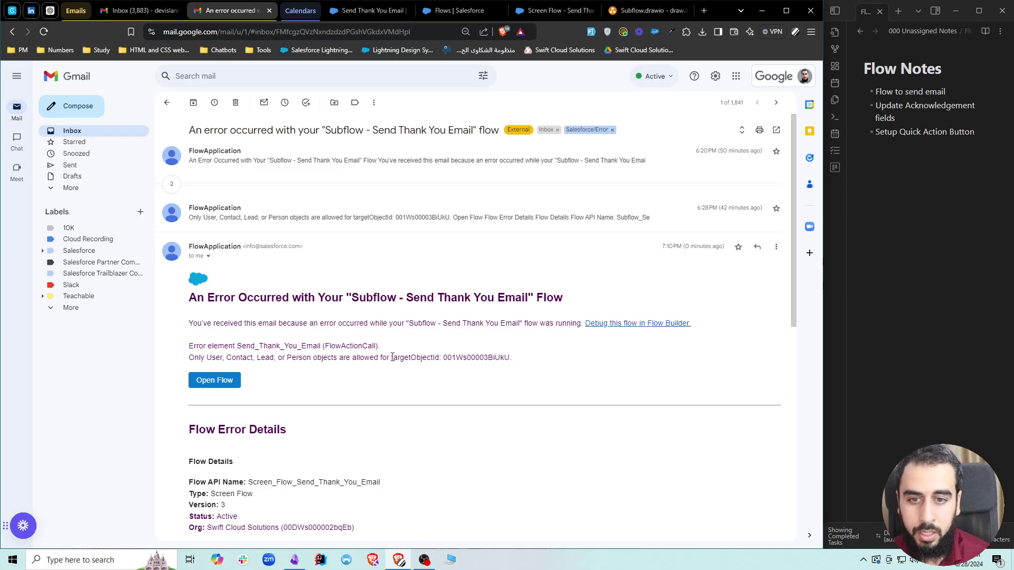
pyautogui.moveTo(392, 358); pyautogui.dragTo(439, 355)
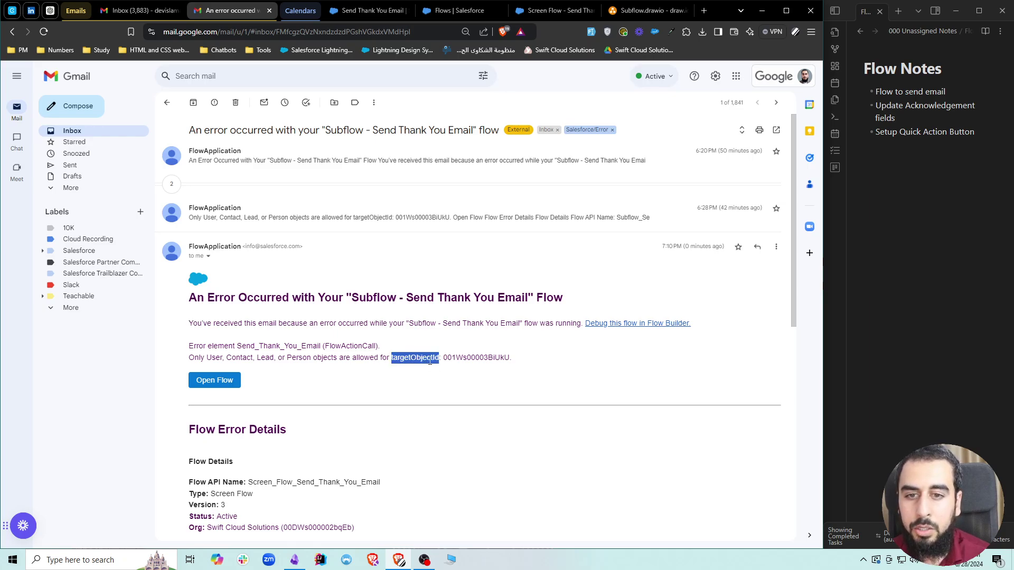
# Open the subflow referenced by the screen flow and review the recipient inputs of its Send Thank You Email action
pyautogui.click(554, 10)
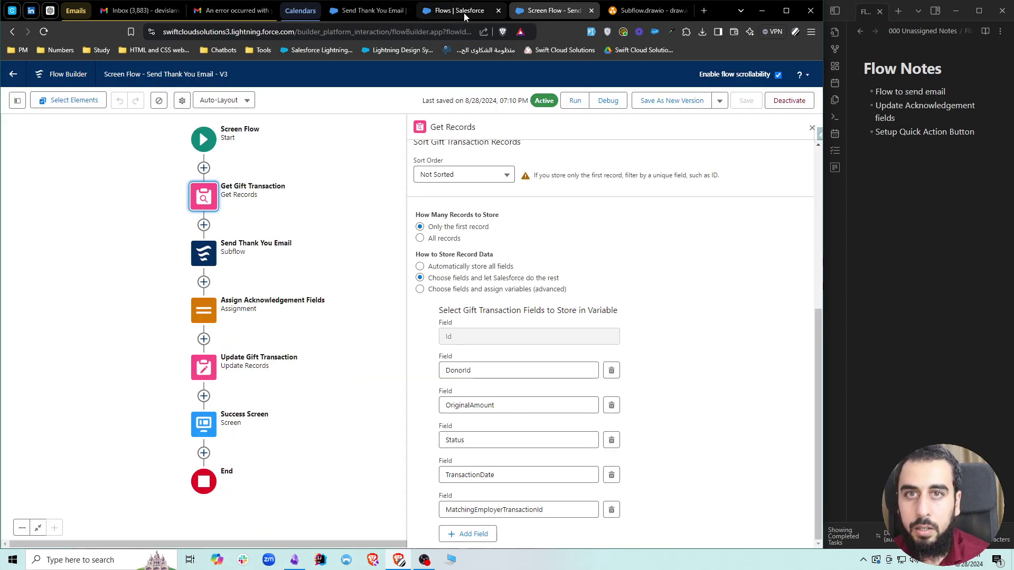
pyautogui.click(201, 253)
pyautogui.click(174, 354)
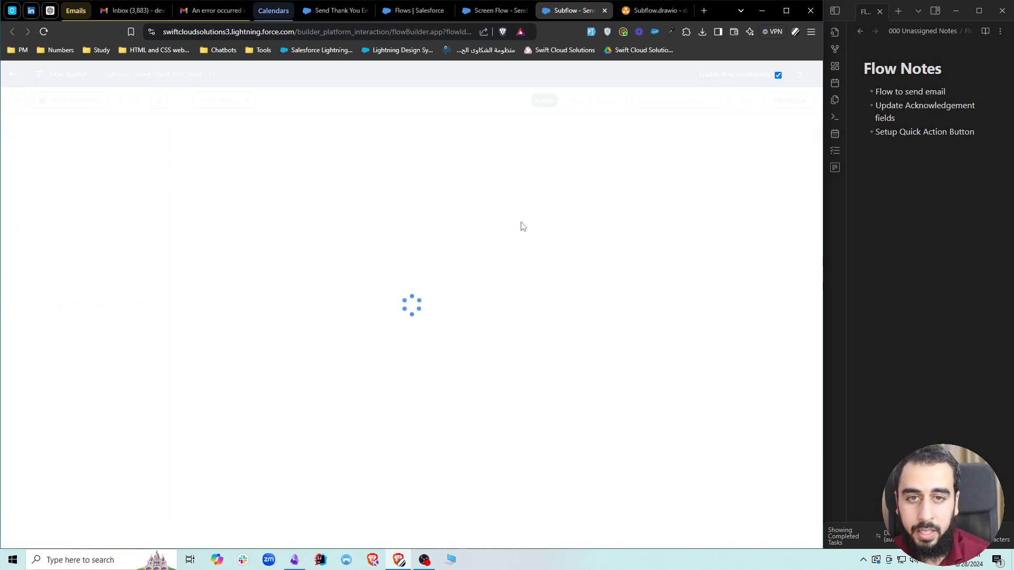
pyautogui.click(411, 218)
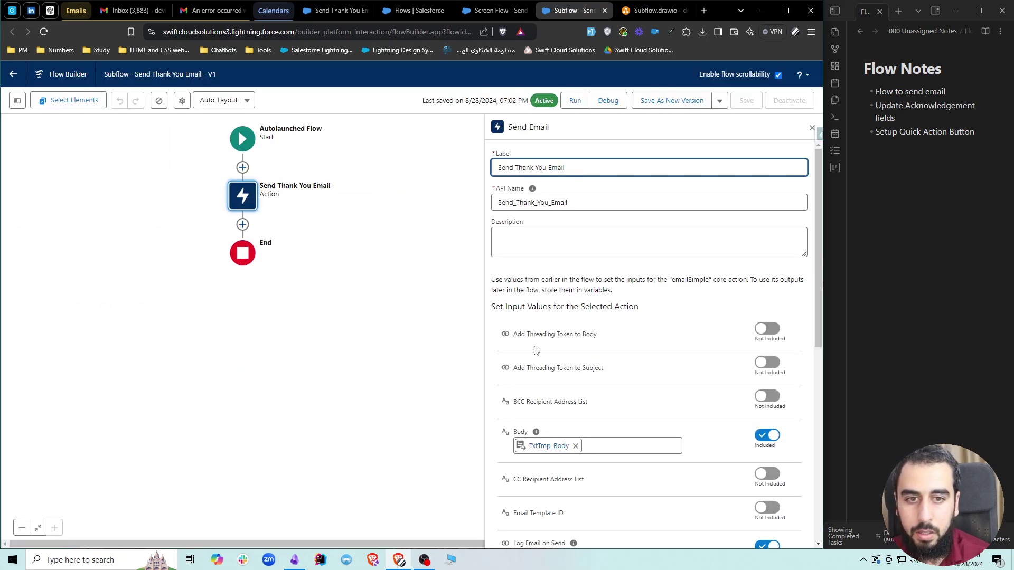
pyautogui.scroll(-3, 639, 390)
pyautogui.scroll(-4, 639, 391)
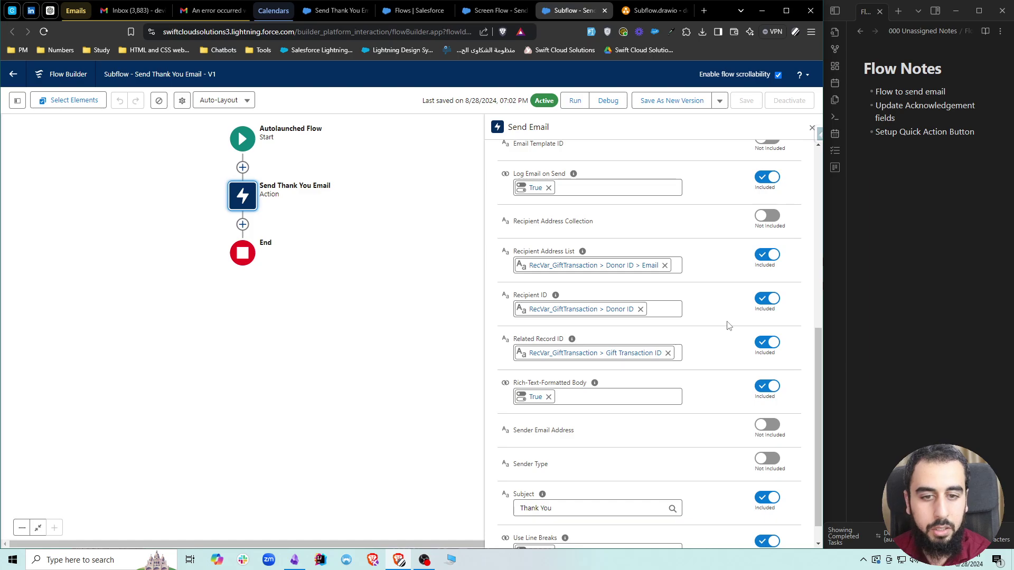
pyautogui.scroll(1, 723, 338)
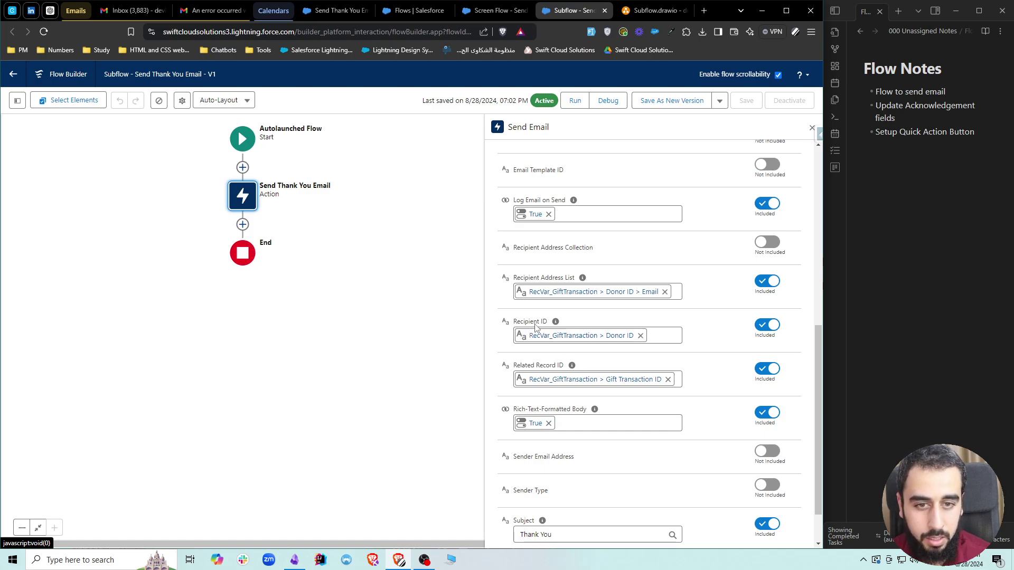
# Change the Recipient ID input of the Send Thank You Email action to RecVar_GiftTransaction > Donor ID > Contact ID
pyautogui.click(594, 337)
pyautogui.doubleClick(605, 337)
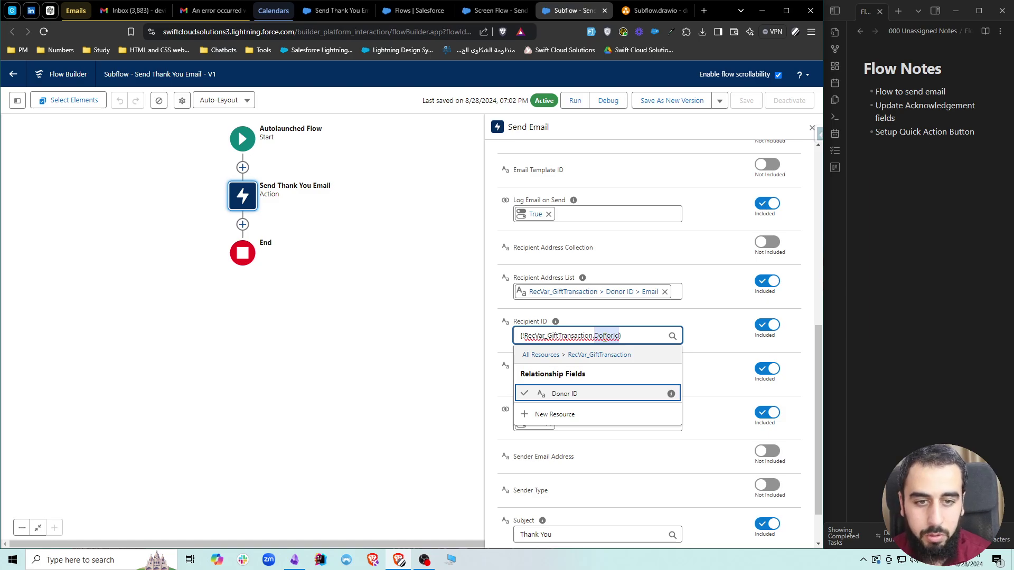
pyautogui.hotkey('ctrl', 'a')
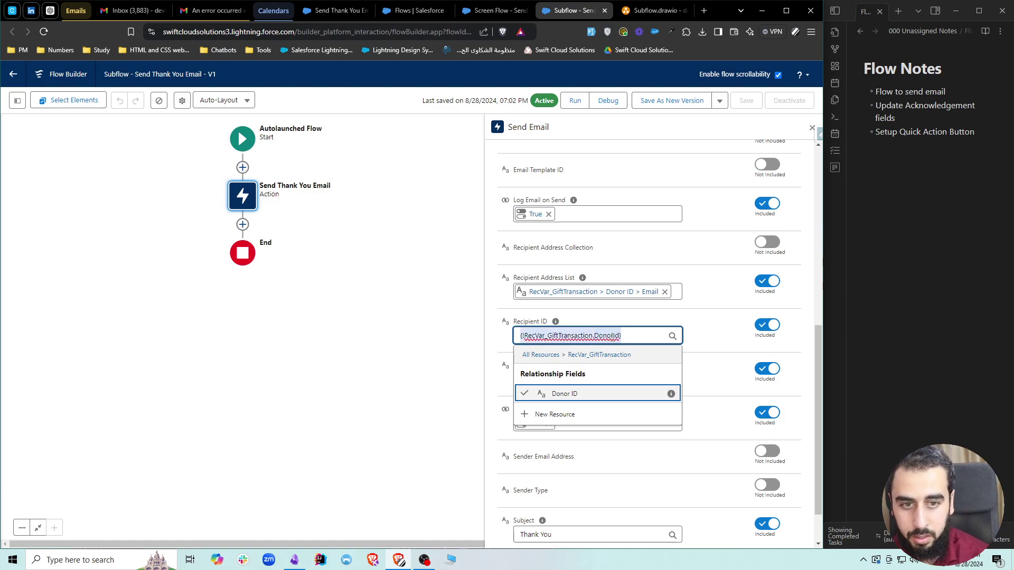
pyautogui.doubleClick(612, 338)
pyautogui.press('BackSpace')
pyautogui.press('BackSpace')
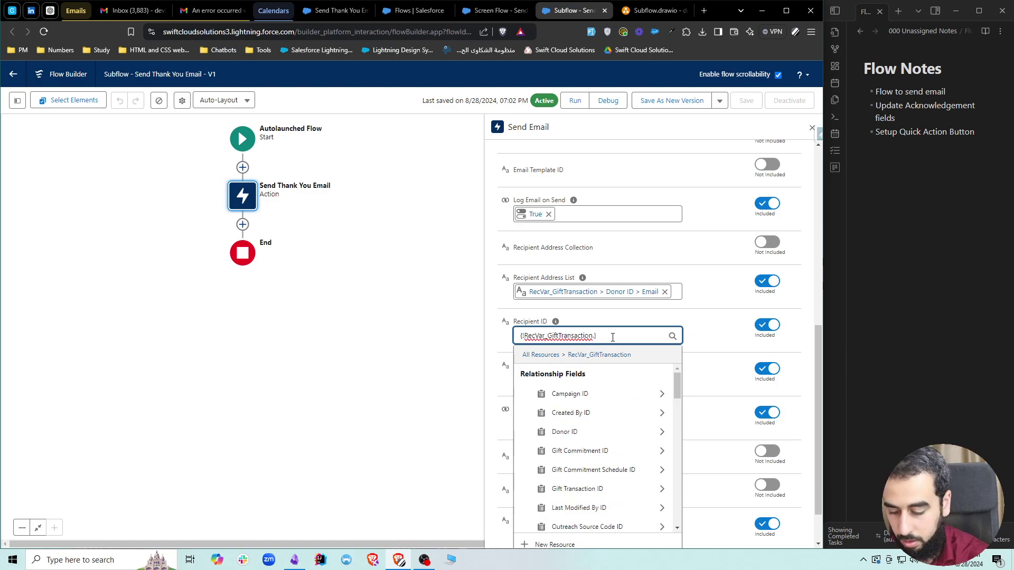
pyautogui.write('conta')
pyautogui.hotkey('ctrl', 'a')
pyautogui.press('BackSpace')
pyautogui.write('rec')
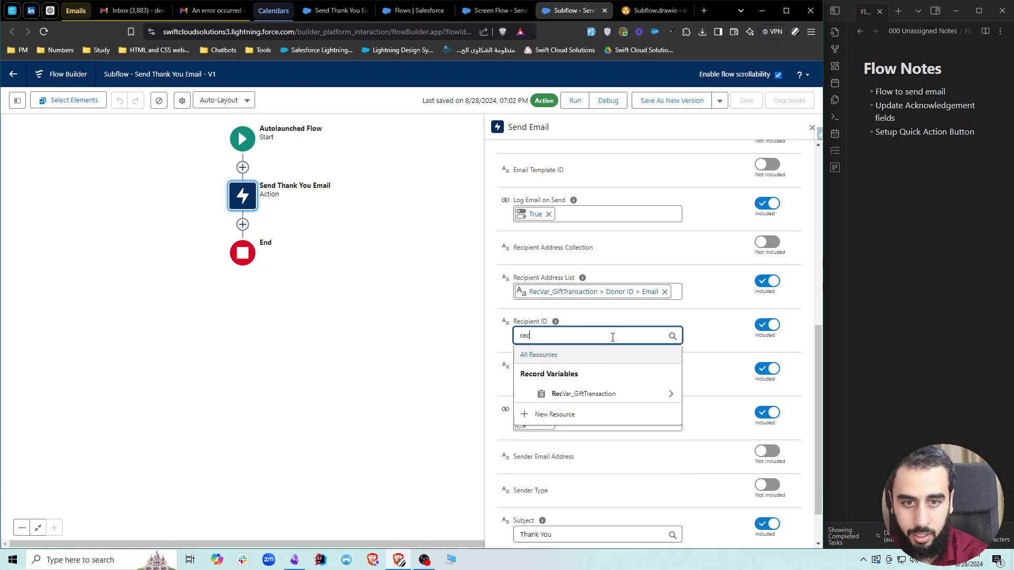
pyautogui.write('ava')
pyautogui.press('BackSpace')
pyautogui.press('BackSpace')
pyautogui.press('BackSpace')
pyautogui.write('var')
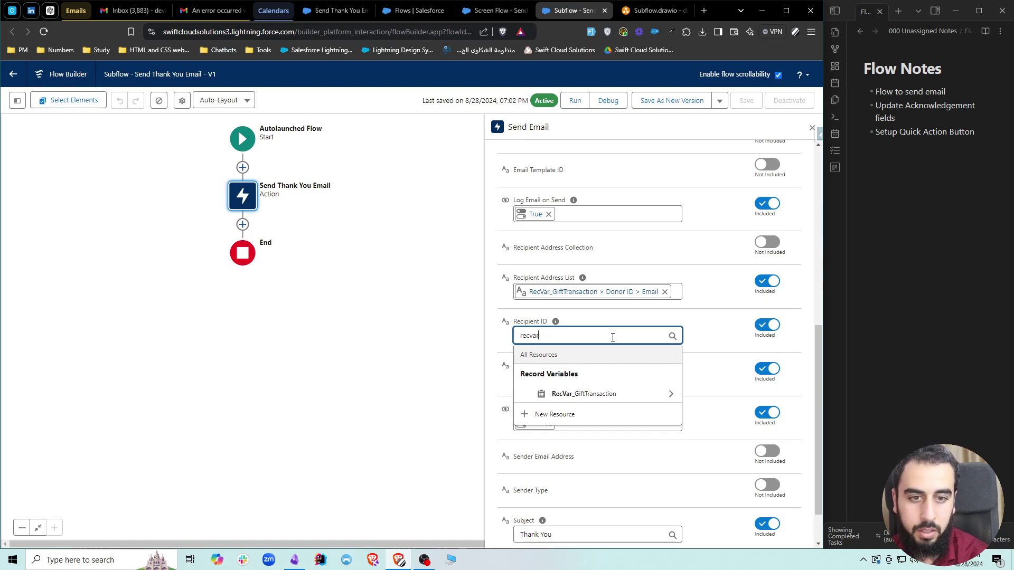
pyautogui.click(596, 393)
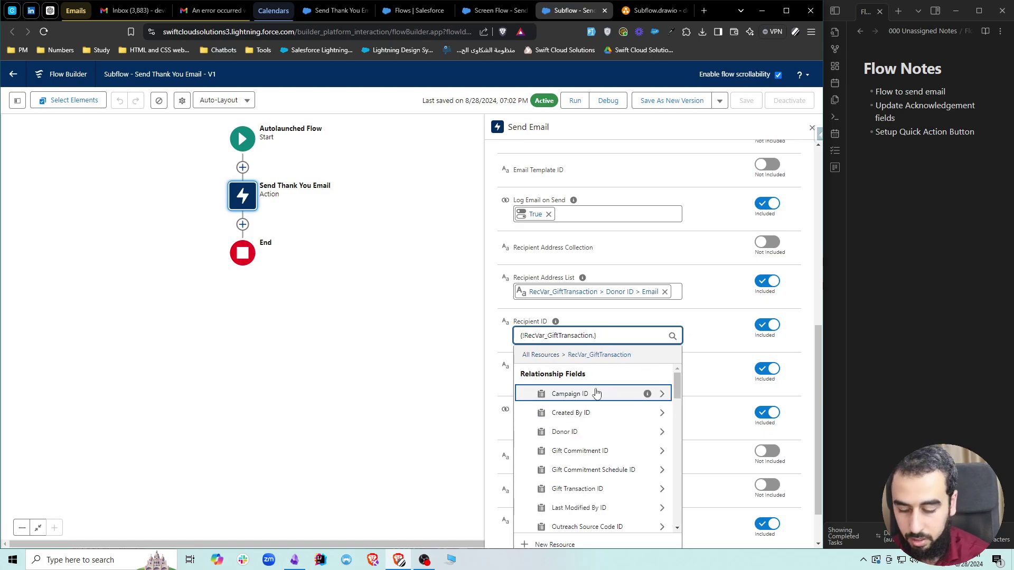
pyautogui.write('dono')
pyautogui.click(575, 393)
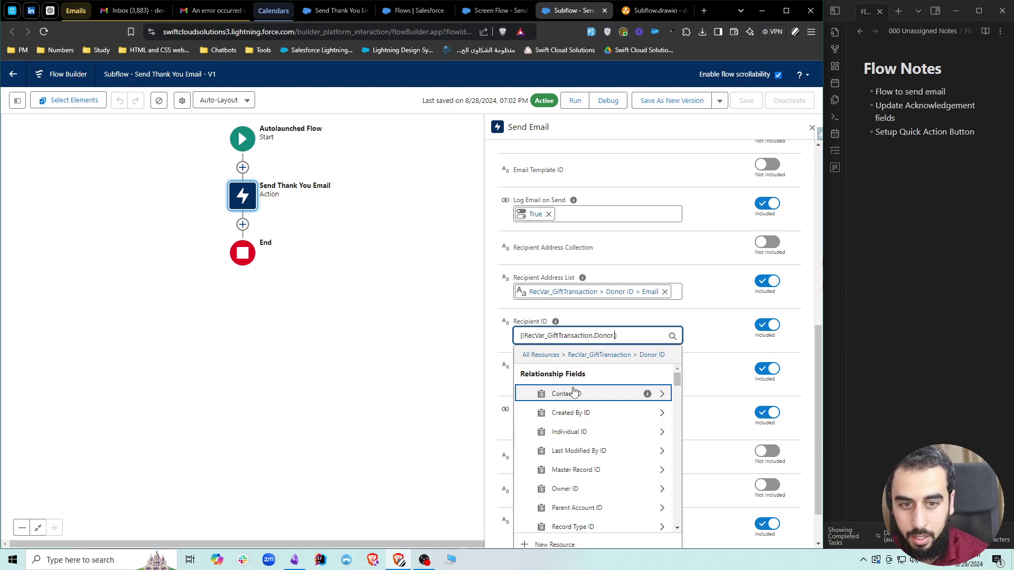
pyautogui.write('donta')
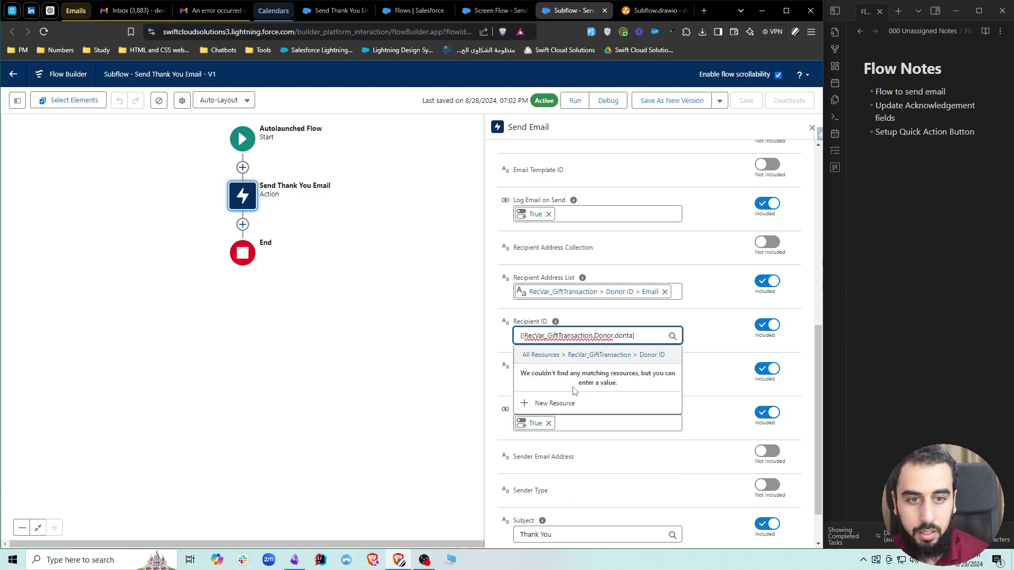
pyautogui.press('BackSpace')
pyautogui.press('BackSpace')
pyautogui.press('BackSpace')
pyautogui.press('BackSpace')
pyautogui.press('BackSpace')
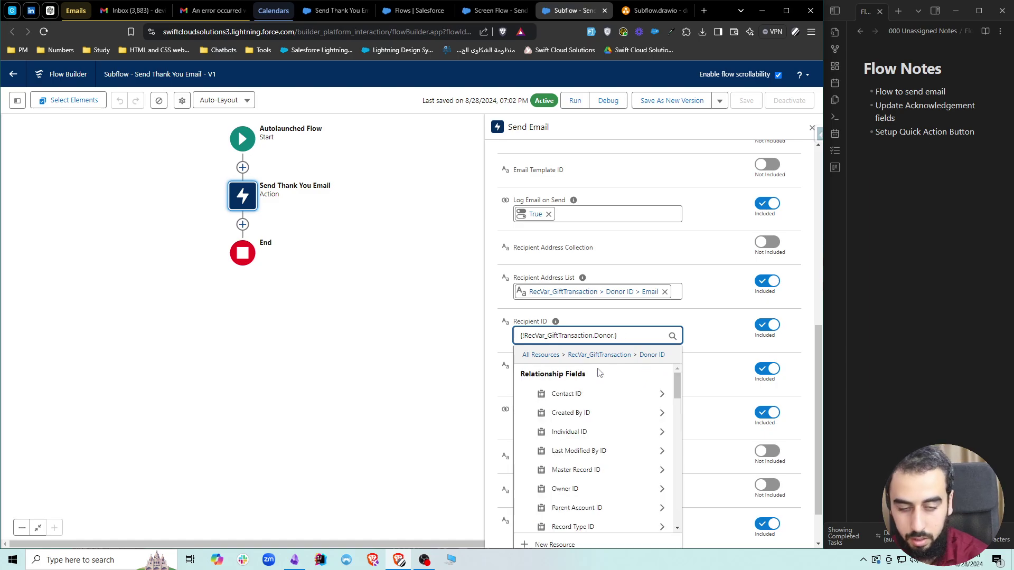
pyautogui.write('contact')
pyautogui.click(579, 413)
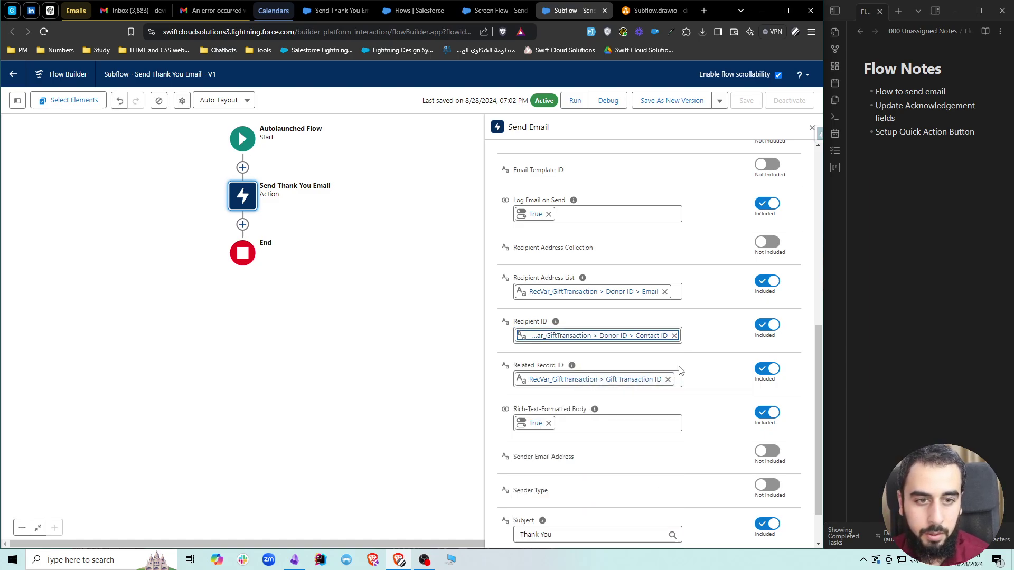
pyautogui.click(699, 346)
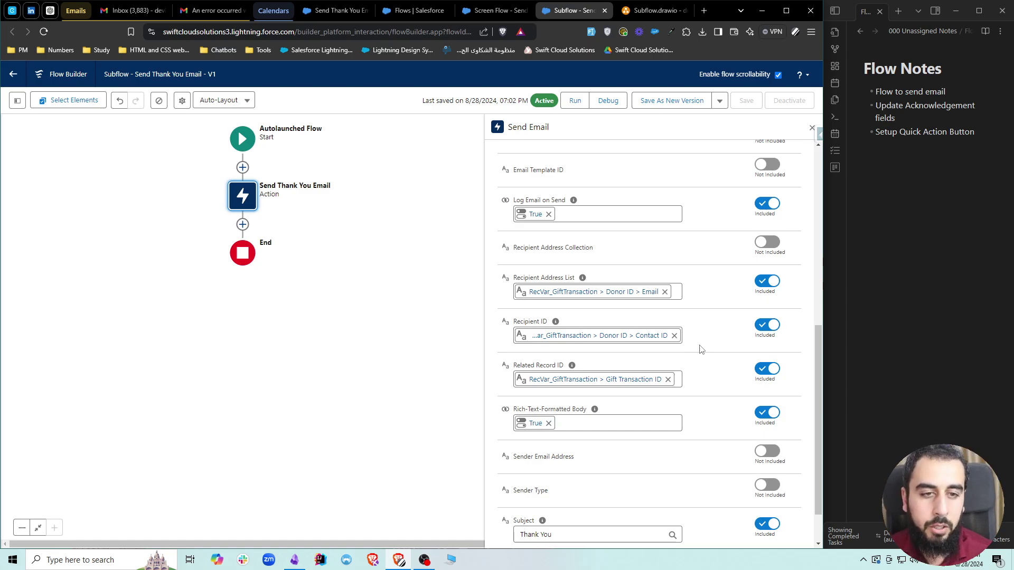
# Save the Send Thank You Email subflow as a new version and activate it
pyautogui.click(683, 99)
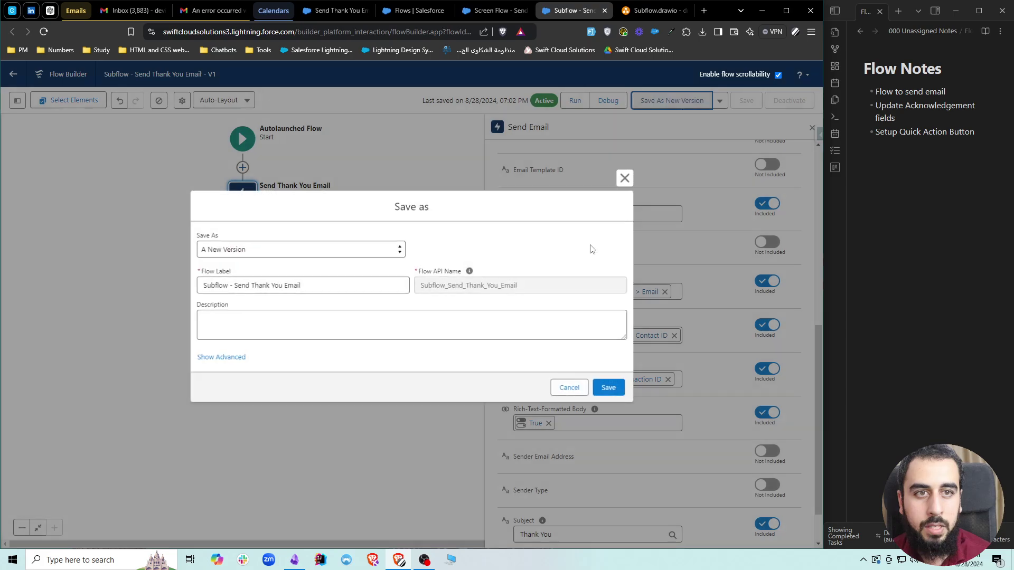
pyautogui.click(606, 386)
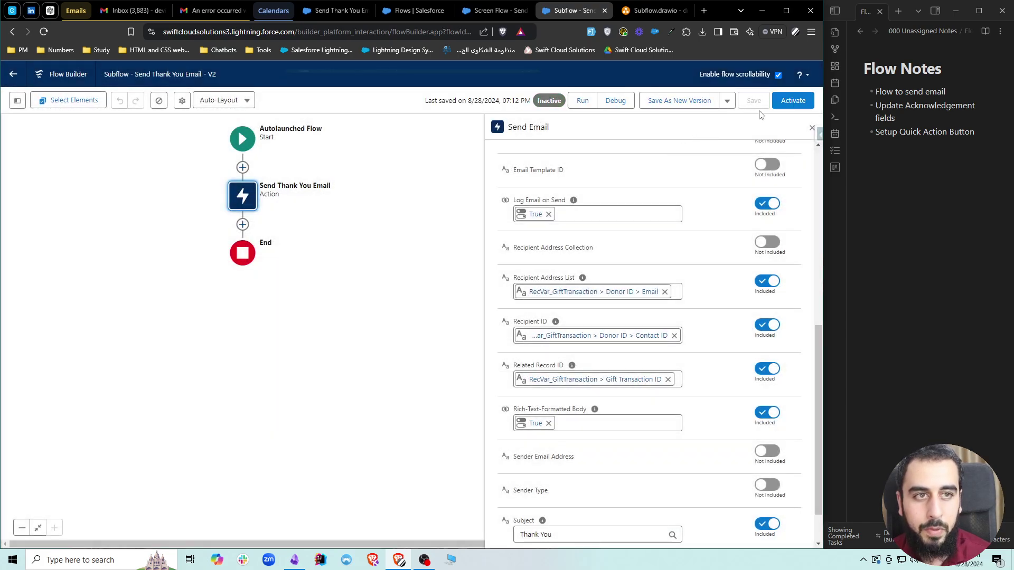
pyautogui.click(789, 100)
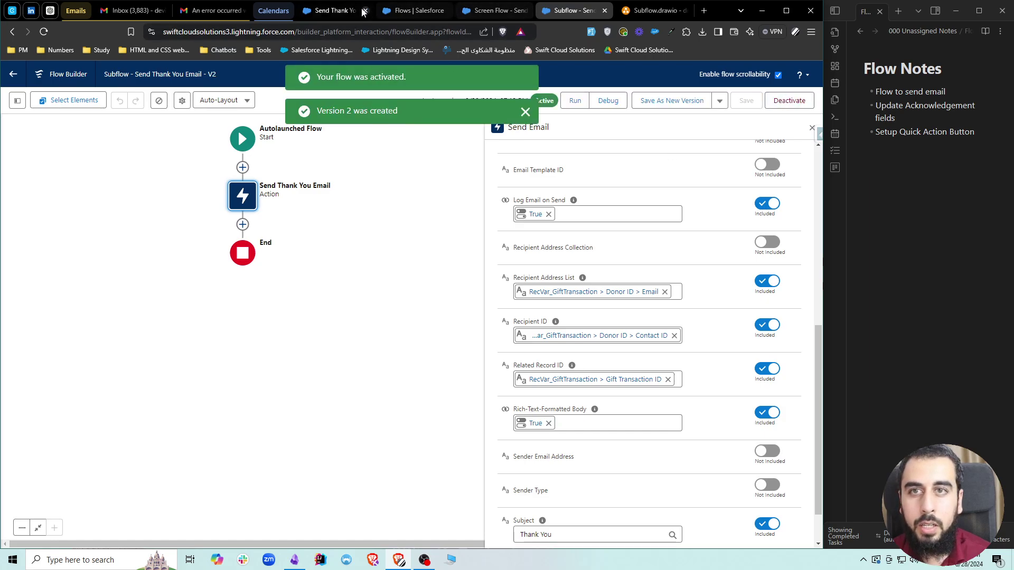
# Rerun the Send Thank You Email action on the gift transaction named ss and refresh the Gmail inbox to check for the message
pyautogui.click(343, 10)
pyautogui.click(624, 239)
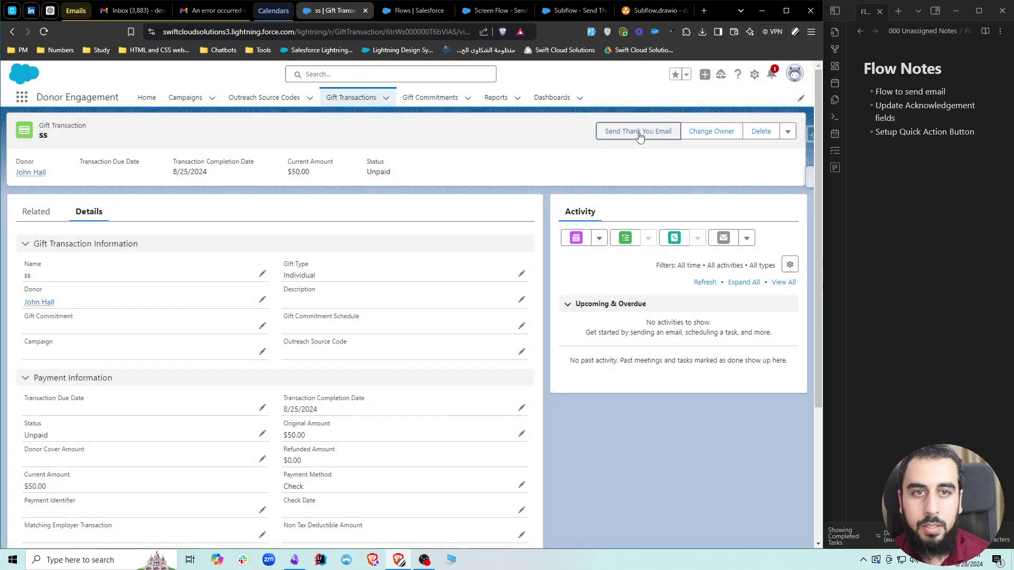
pyautogui.click(642, 132)
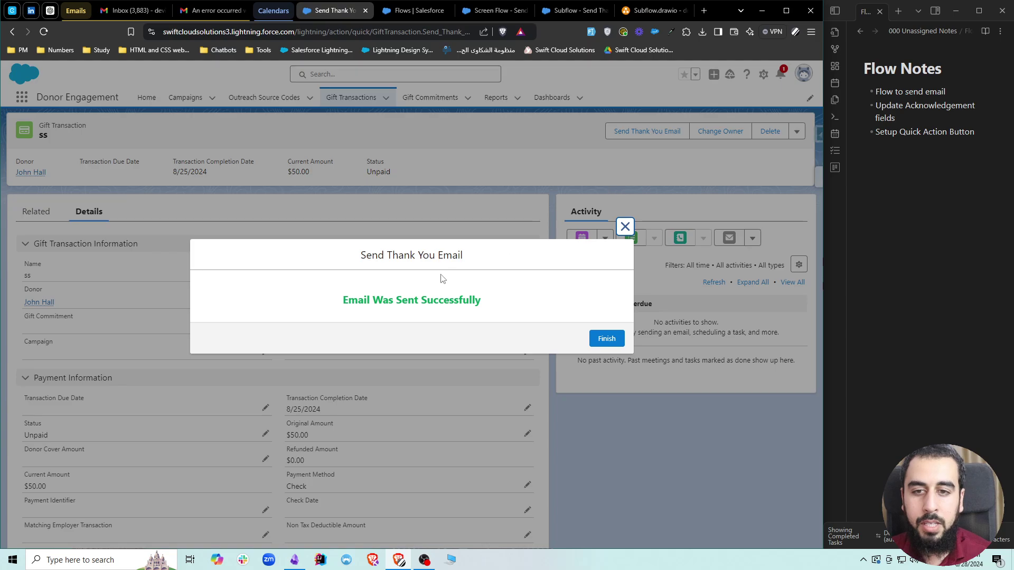
pyautogui.click(626, 233)
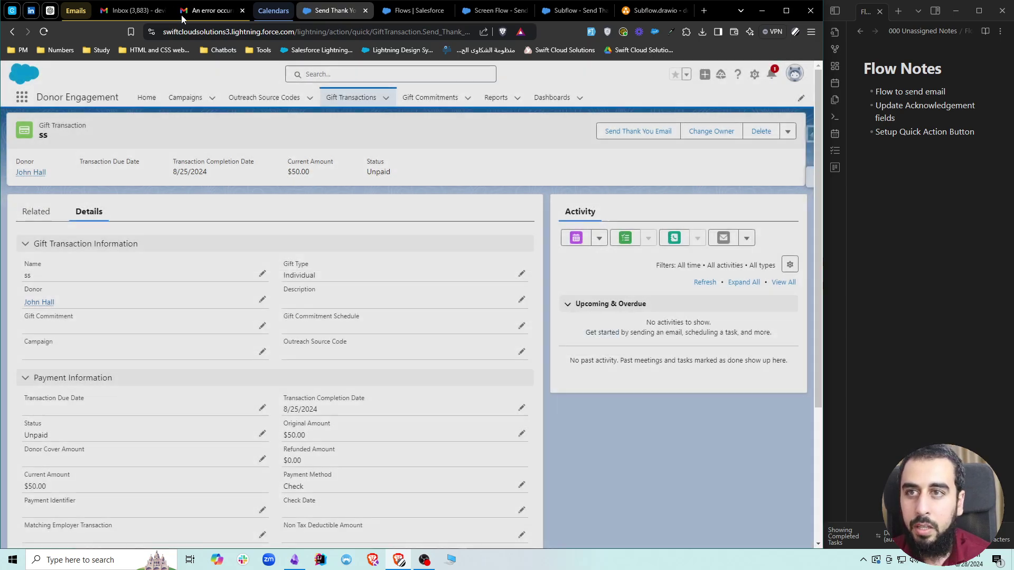
pyautogui.click(132, 10)
pyautogui.click(164, 103)
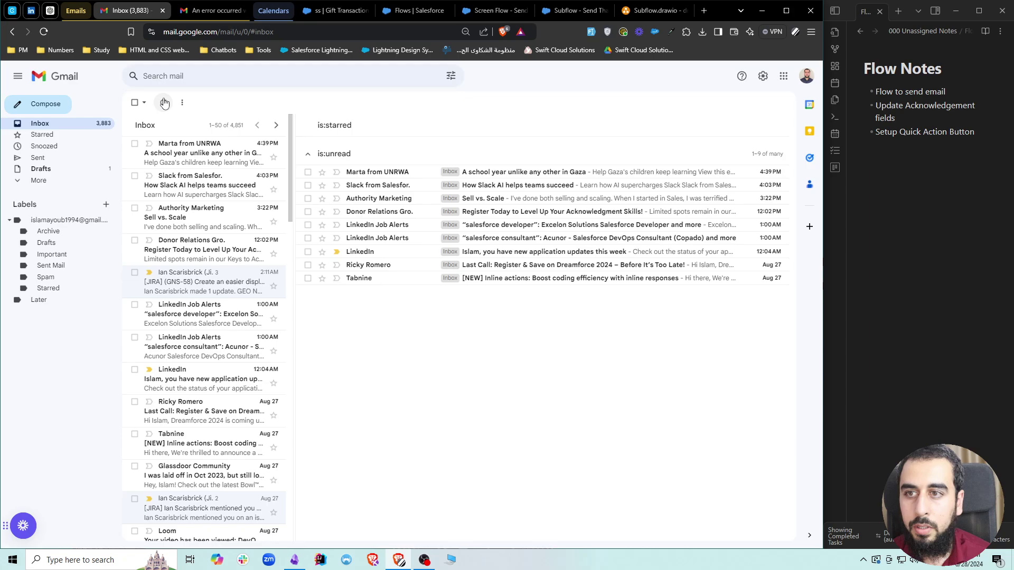
# Open the paid $50 gift transaction dated 2024-08-27 in the list's third row and run its Send Thank You Email action
pyautogui.click(332, 12)
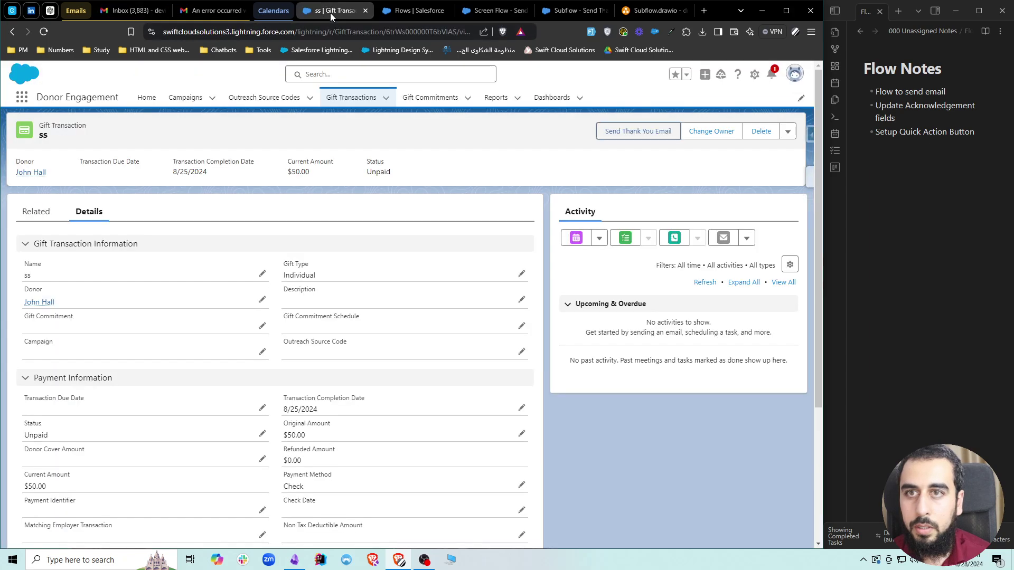
pyautogui.click(351, 98)
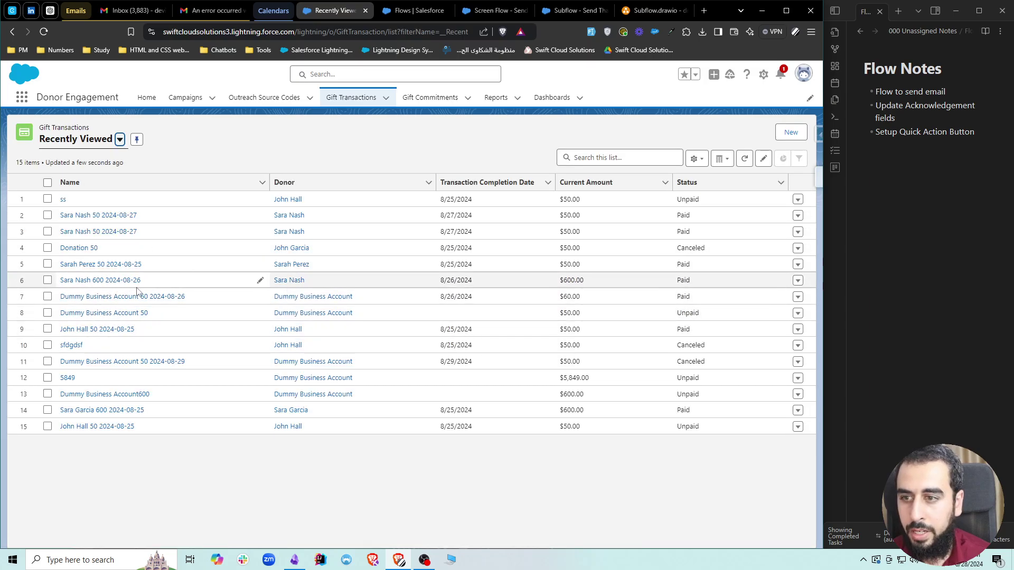
pyautogui.click(97, 232)
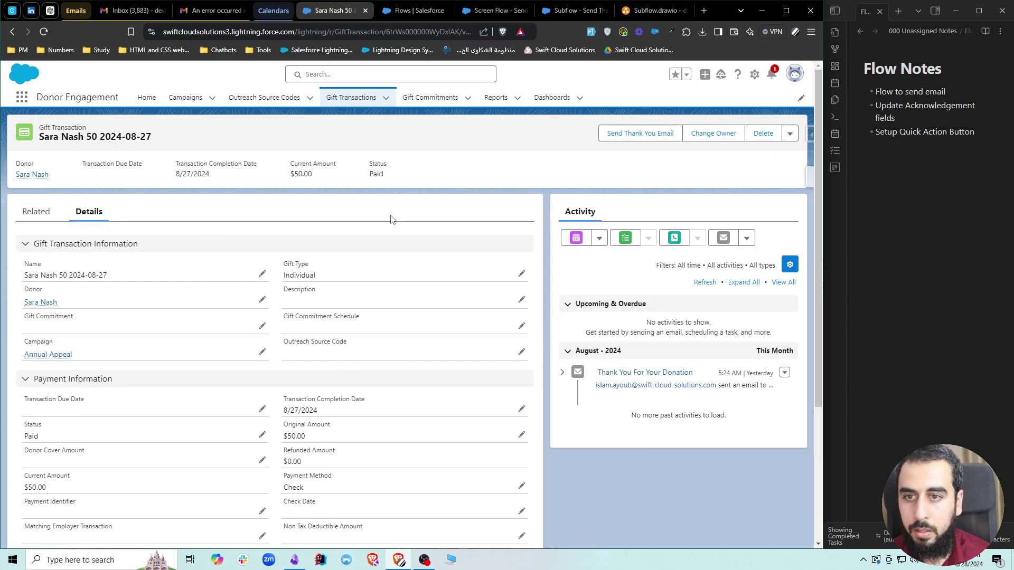
pyautogui.click(633, 133)
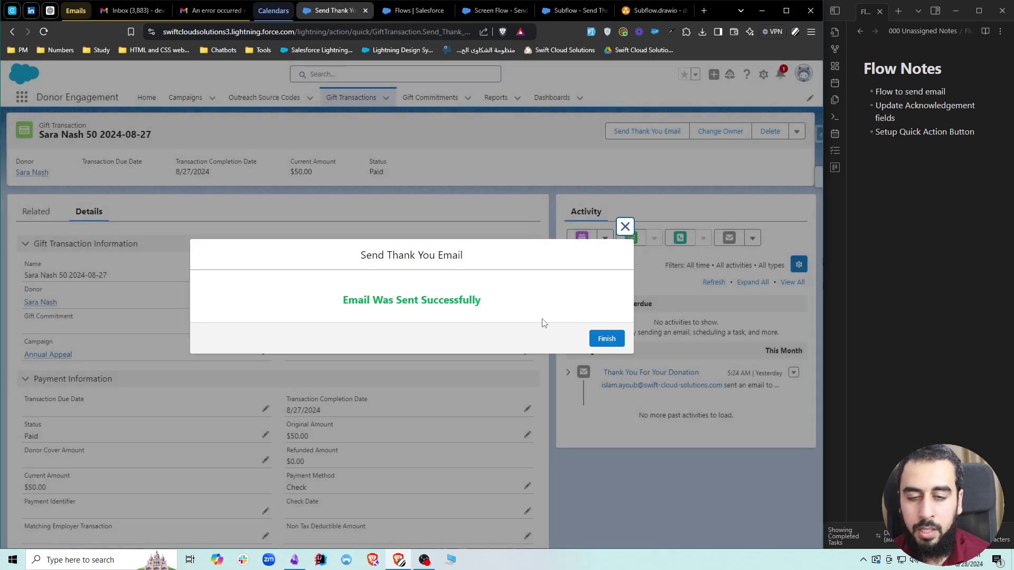
# Refresh the Gmail inbox until the Thank You email arrives, and open it to check its contents
pyautogui.click(132, 10)
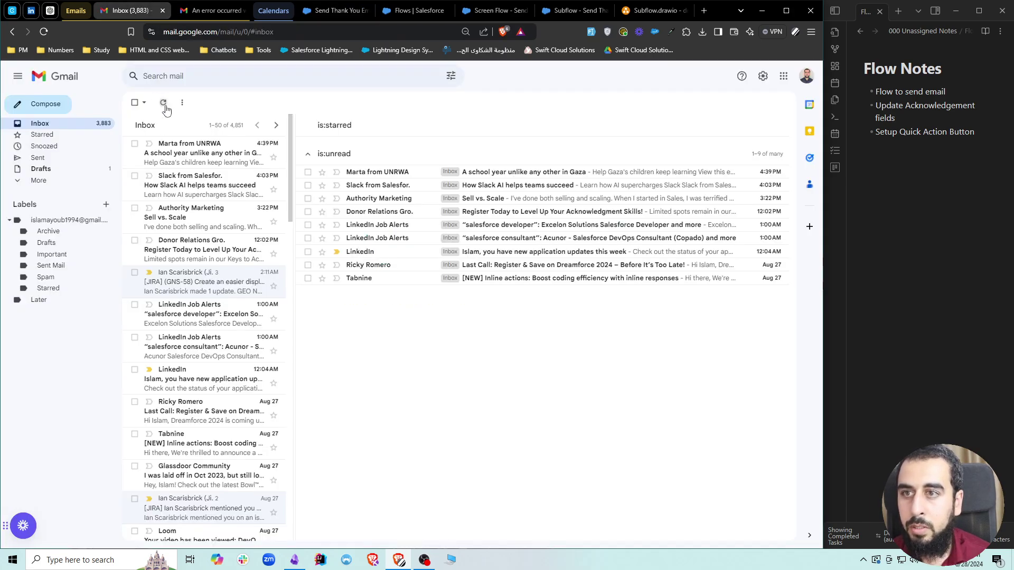
pyautogui.click(164, 105)
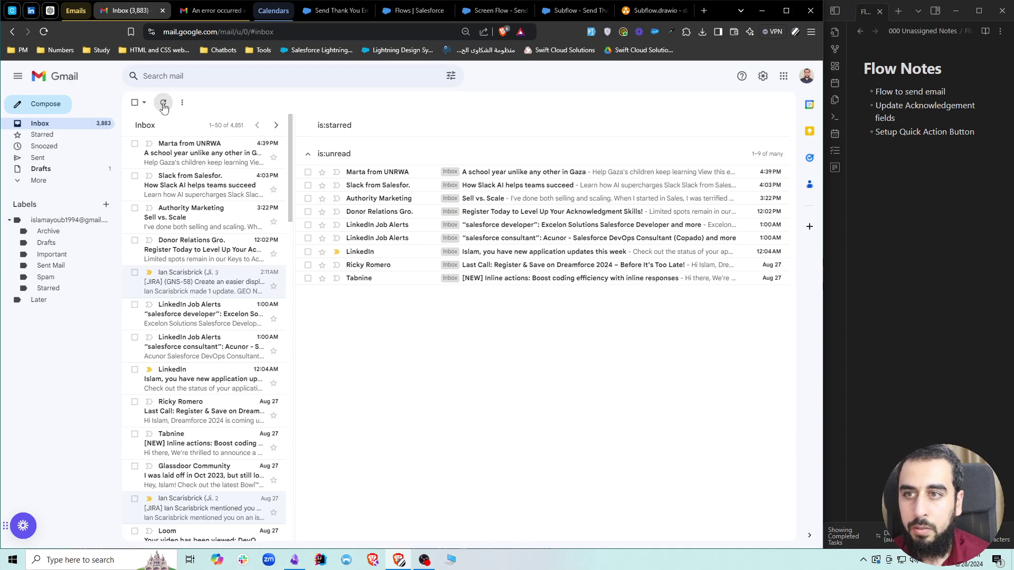
pyautogui.click(164, 105)
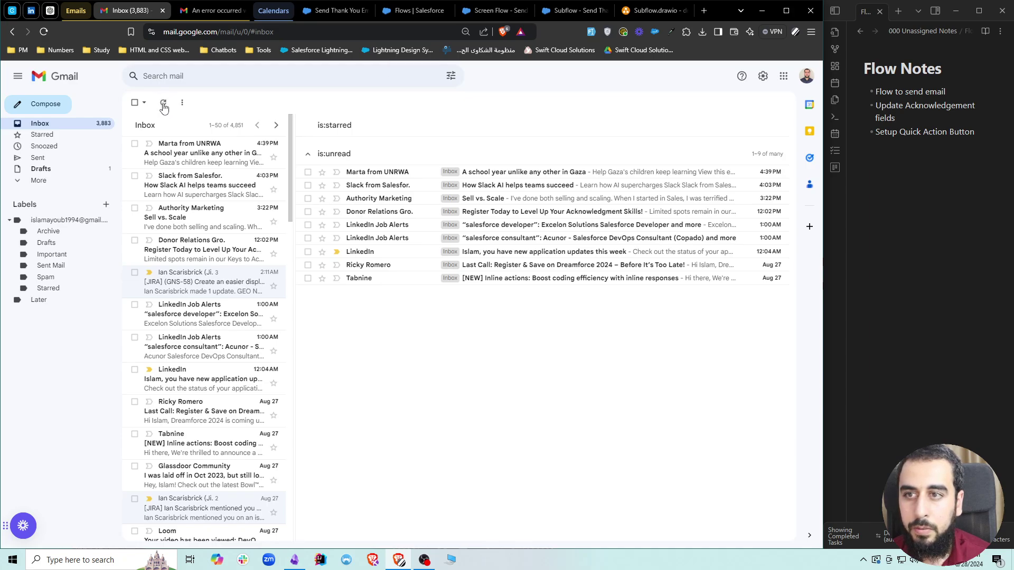
pyautogui.click(164, 105)
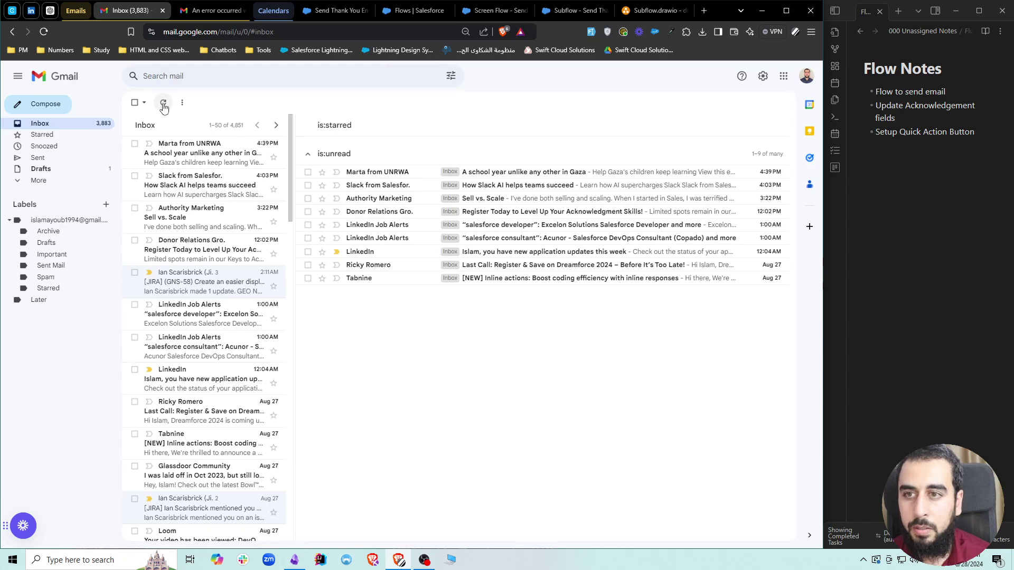
pyautogui.click(164, 105)
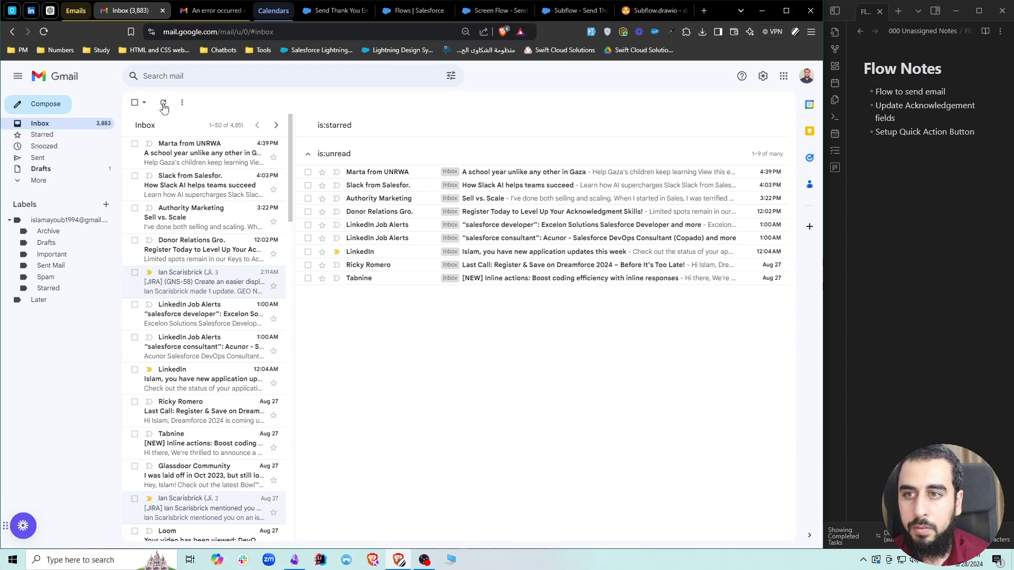
pyautogui.click(164, 103)
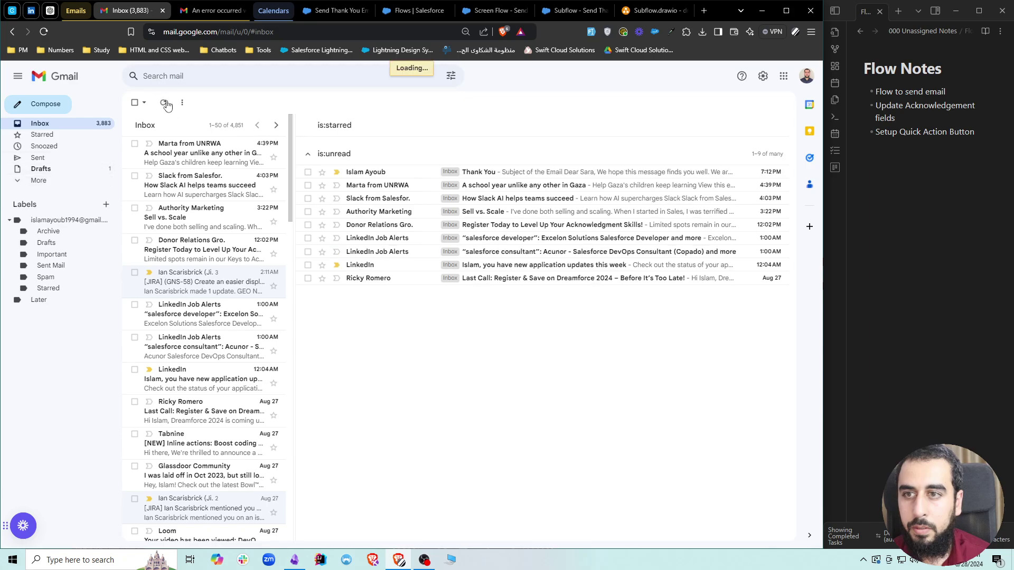
pyautogui.click(158, 152)
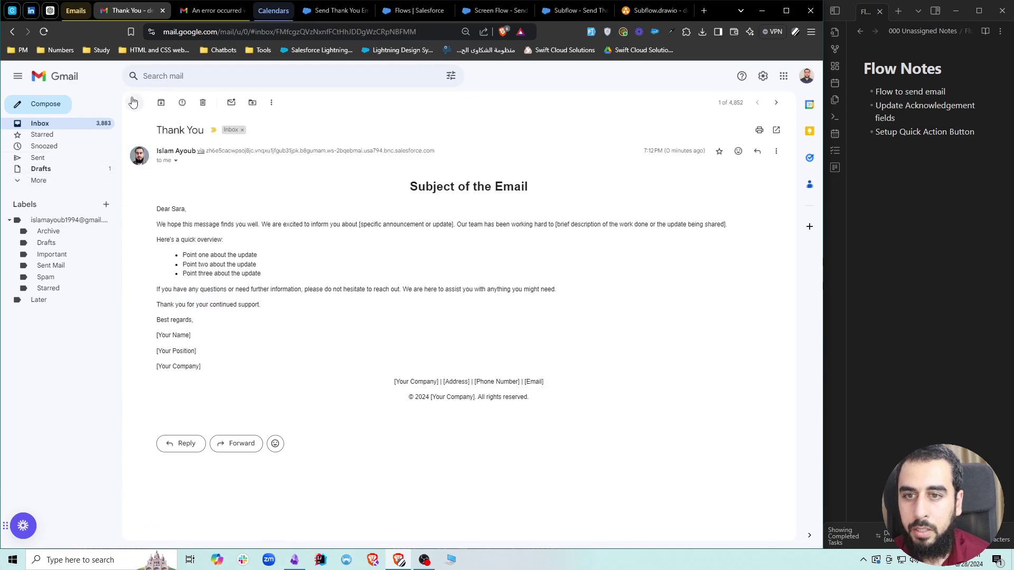
# Clone the other paid $50 gift transaction dated 2024-08-27, with the description slkdjfpoisd, and save the copy
pyautogui.click(411, 12)
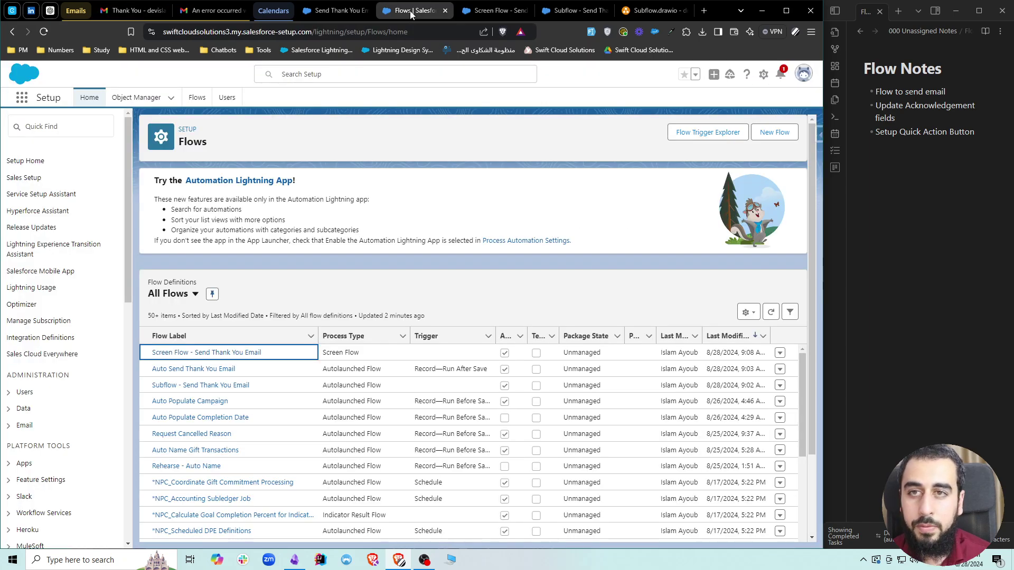
pyautogui.click(341, 15)
pyautogui.click(625, 227)
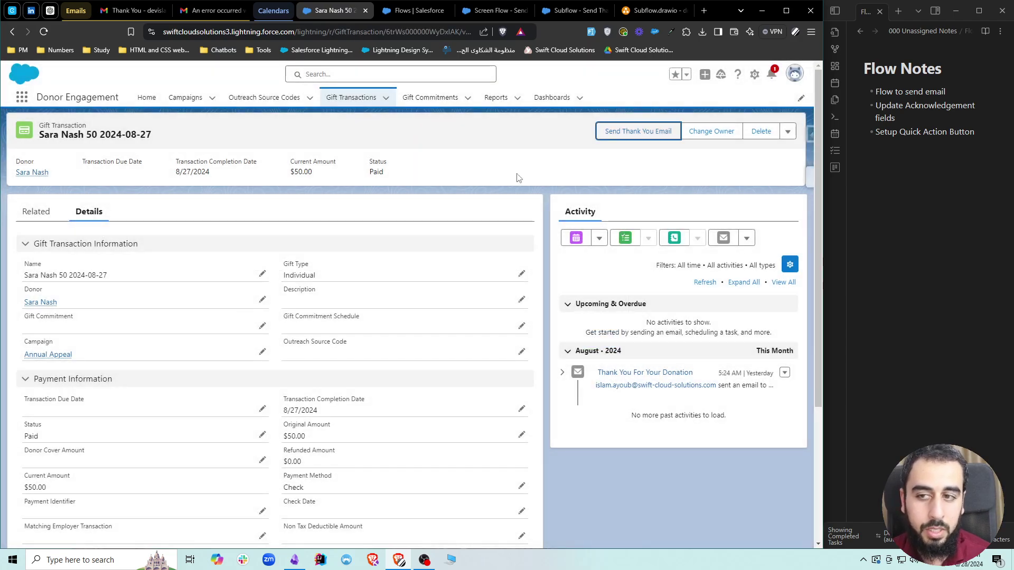
pyautogui.click(358, 103)
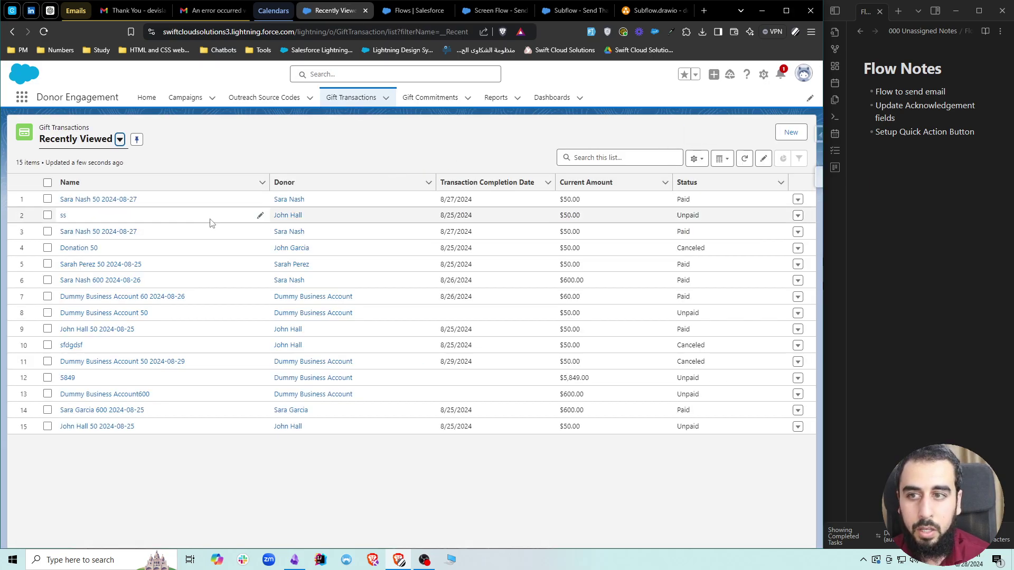
pyautogui.click(105, 232)
pyautogui.scroll(-3, 406, 250)
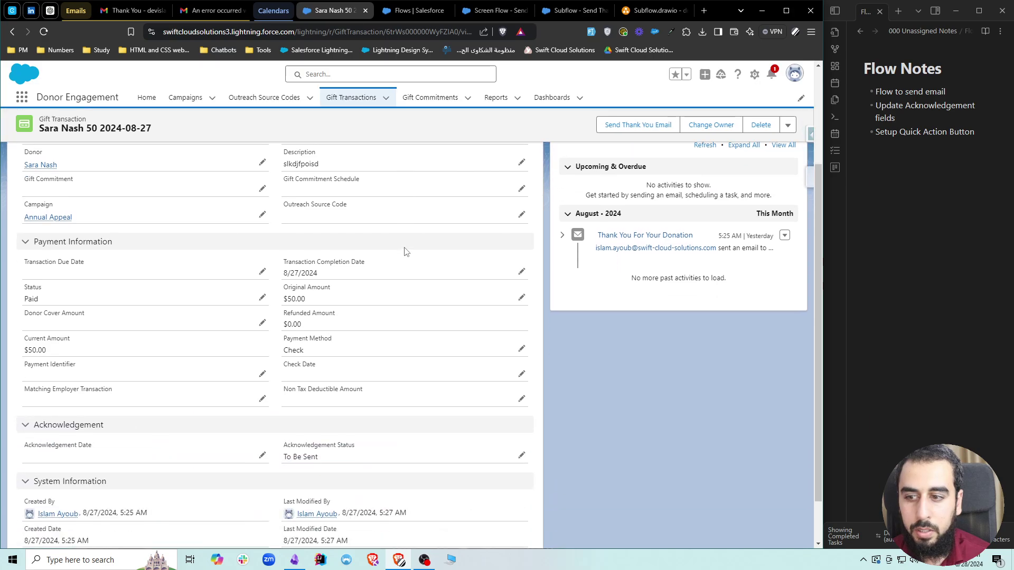
pyautogui.scroll(3, 204, 331)
pyautogui.scroll(1, 203, 331)
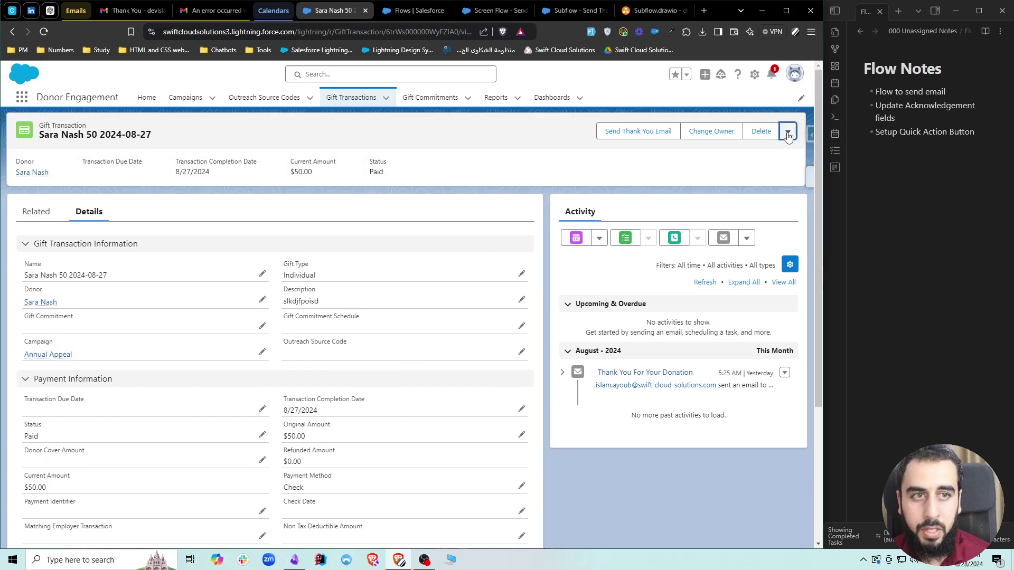
pyautogui.click(788, 130)
pyautogui.click(702, 169)
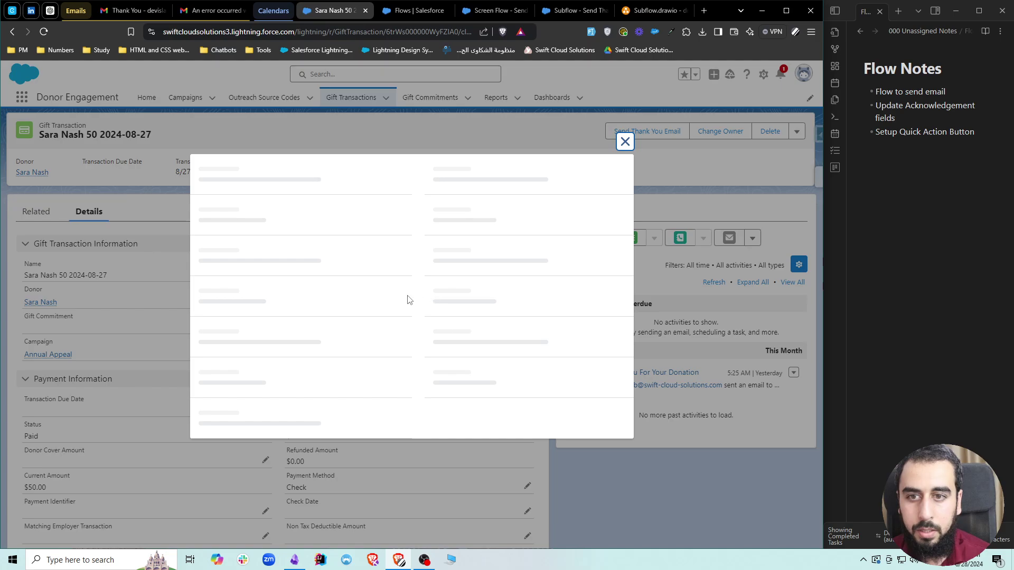
pyautogui.click(460, 490)
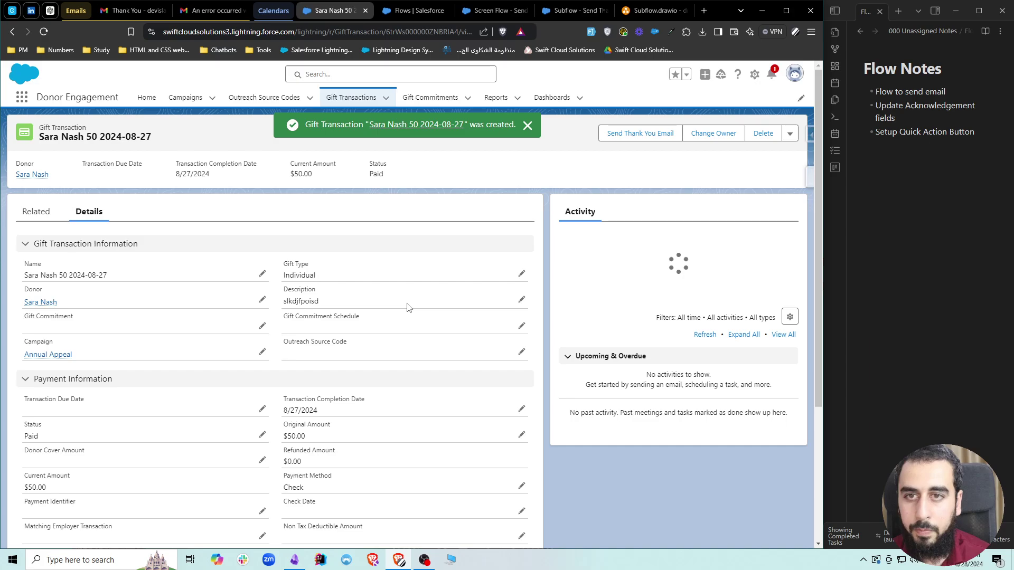
# Return to the Gmail inbox and refresh it to check for the automatically sent thank-you email
pyautogui.click(127, 10)
pyautogui.click(135, 102)
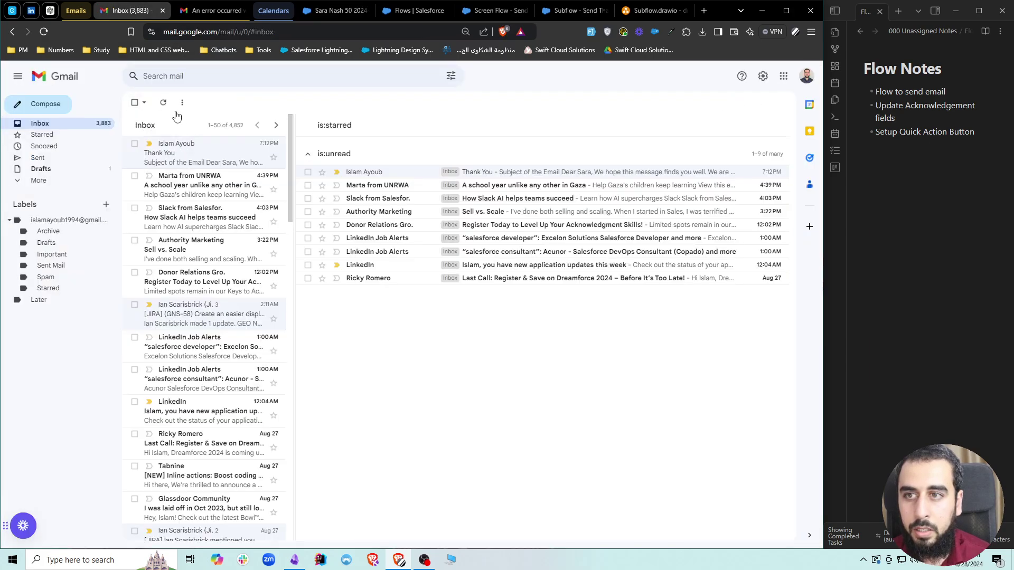
pyautogui.click(165, 103)
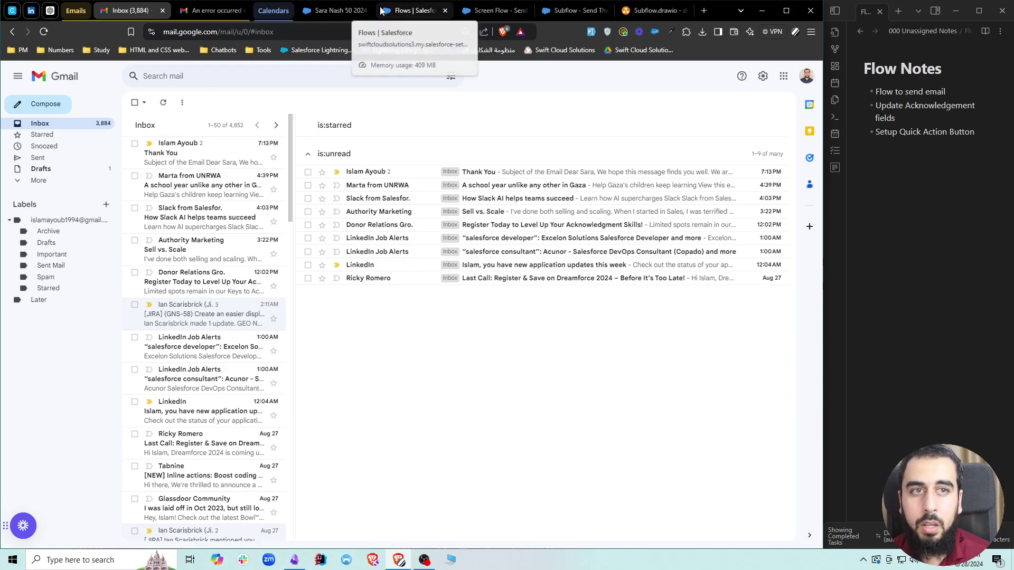
# Go back to the cloned gift transaction, then reopen the Send Thank You Email subflow in Flow Builder
pyautogui.click(338, 10)
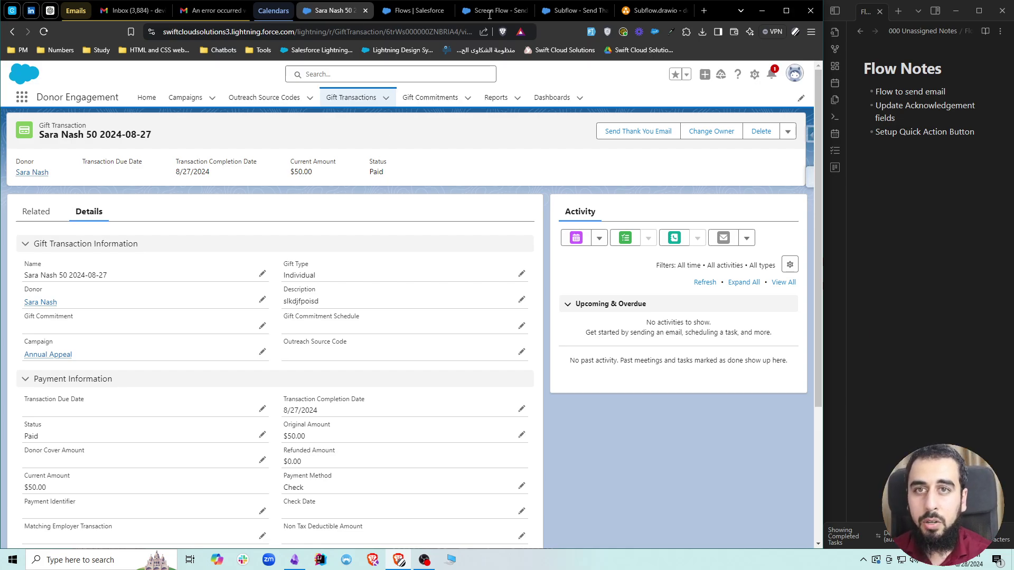
pyautogui.click(576, 10)
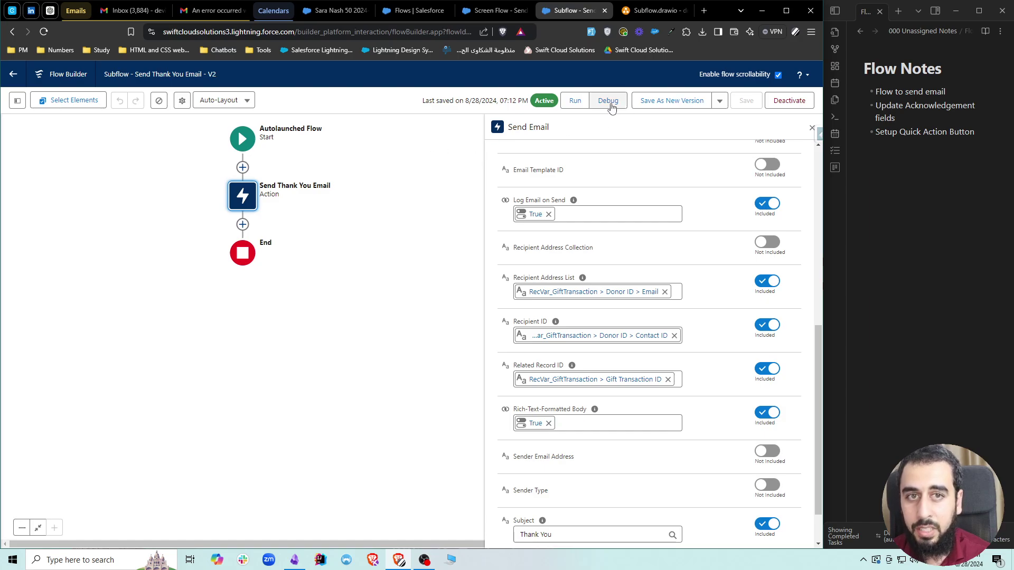